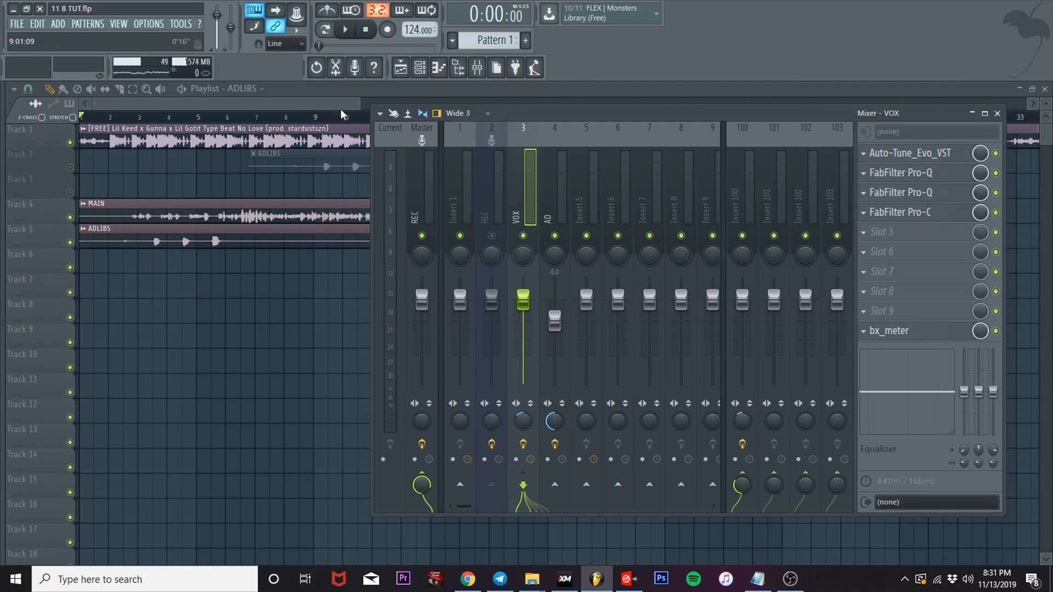
- Hide the mixer and play the arrangement from the start to hear the beat with vocals, then stop playback
key("F9")
key("space")
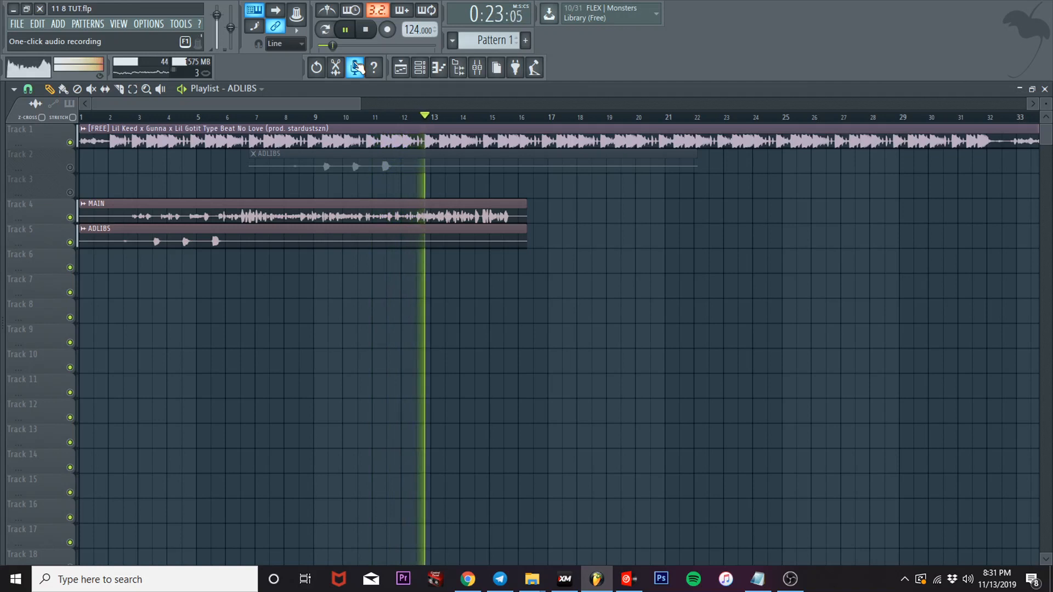
key("space")
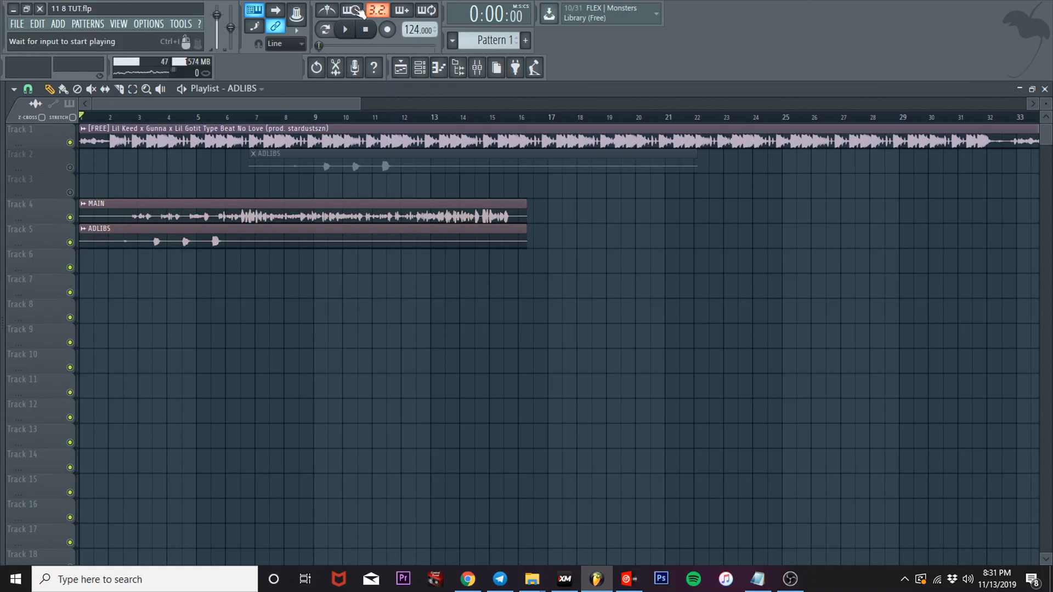
- Check the beat's key in VirtualDJ, return to FL Studio and review Auto-Tune Evo's key and scale settings on the VOX track
left_click(635, 584)
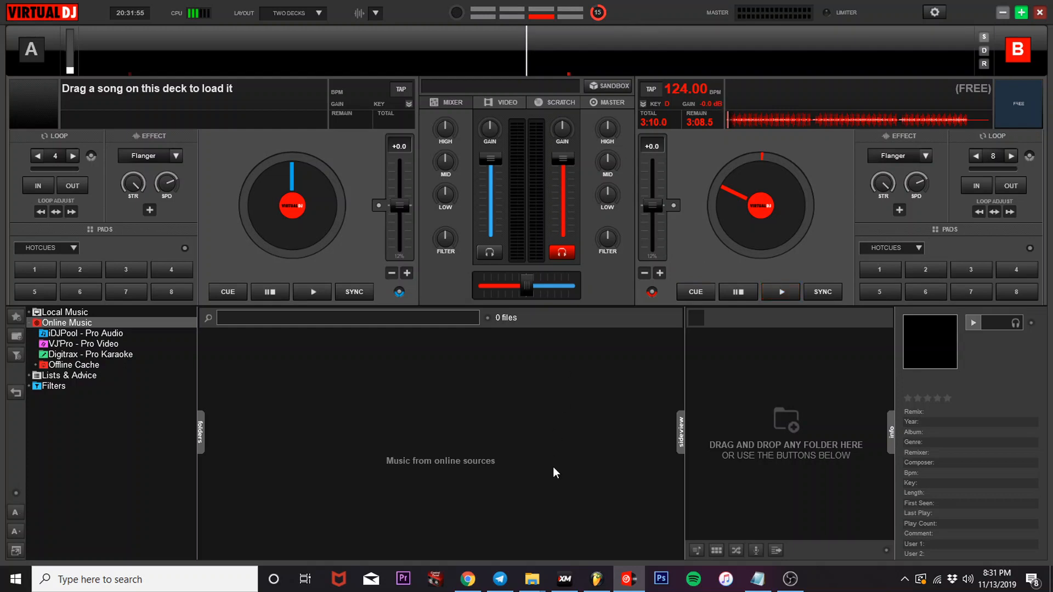
left_click(591, 579)
left_click(477, 68)
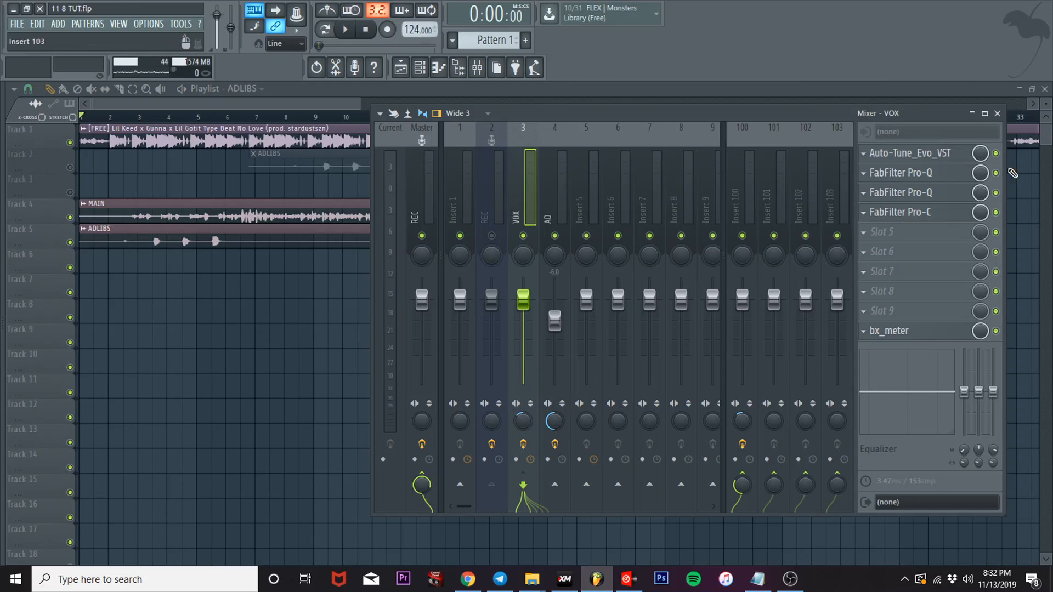
left_click(910, 158)
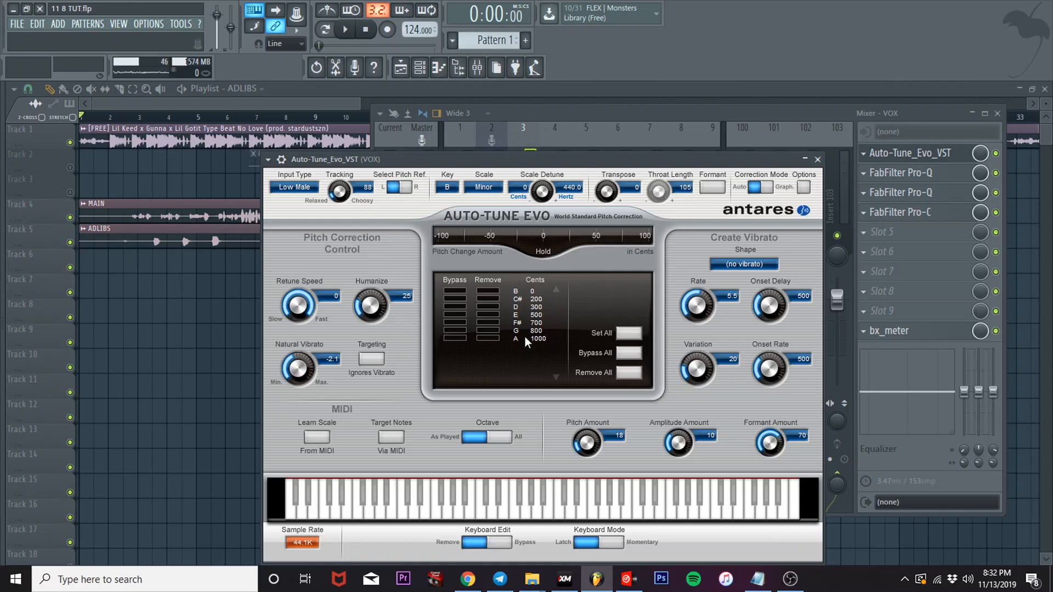
left_click(817, 159)
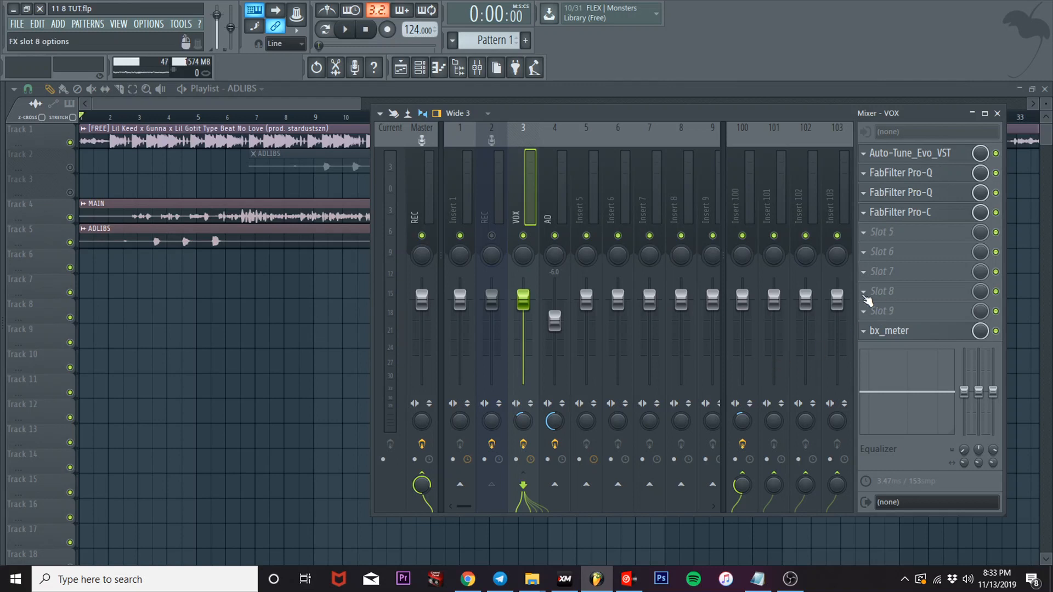
- Mute the reverb track Insert 100 in the mixer and select the VOX track again
left_click(735, 208)
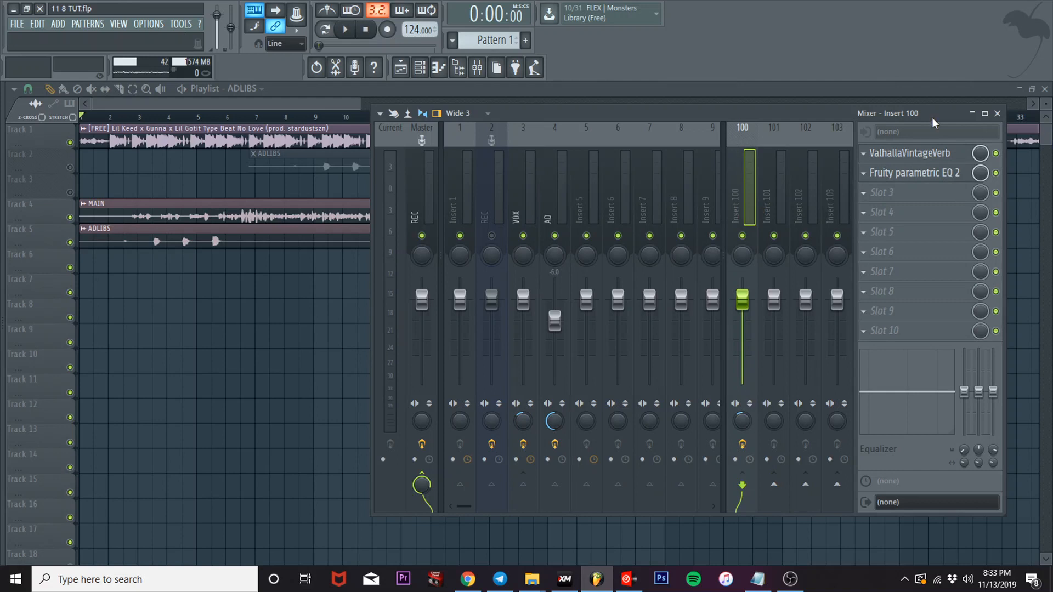
left_click(749, 237)
left_click(519, 188)
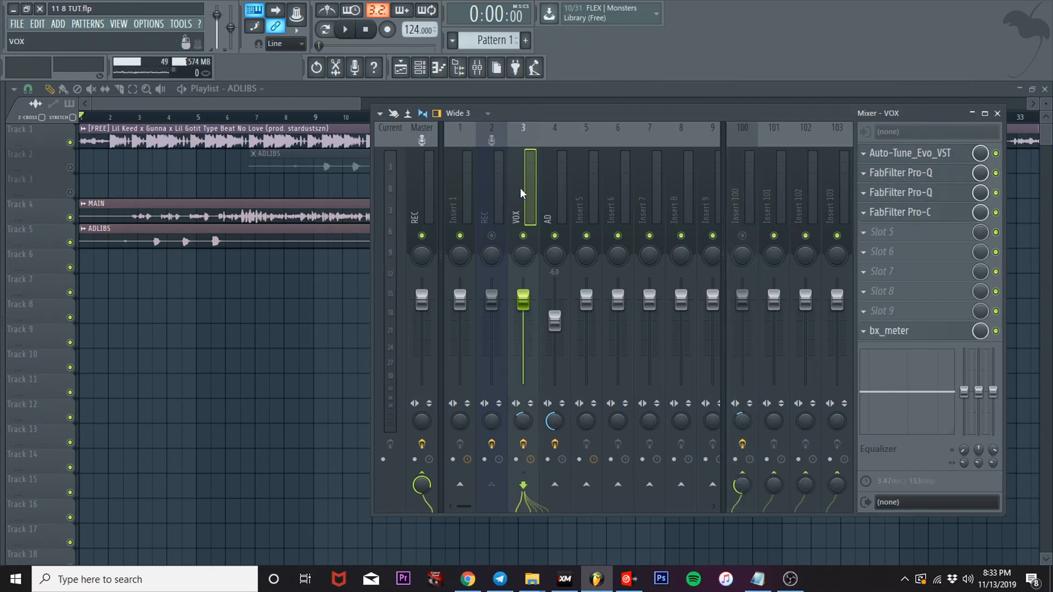
- Flatten the cuts in the VOX track's first FabFilter Pro-Q to about 0 dB and shift its low-end cut below 20 Hz
left_click(946, 174)
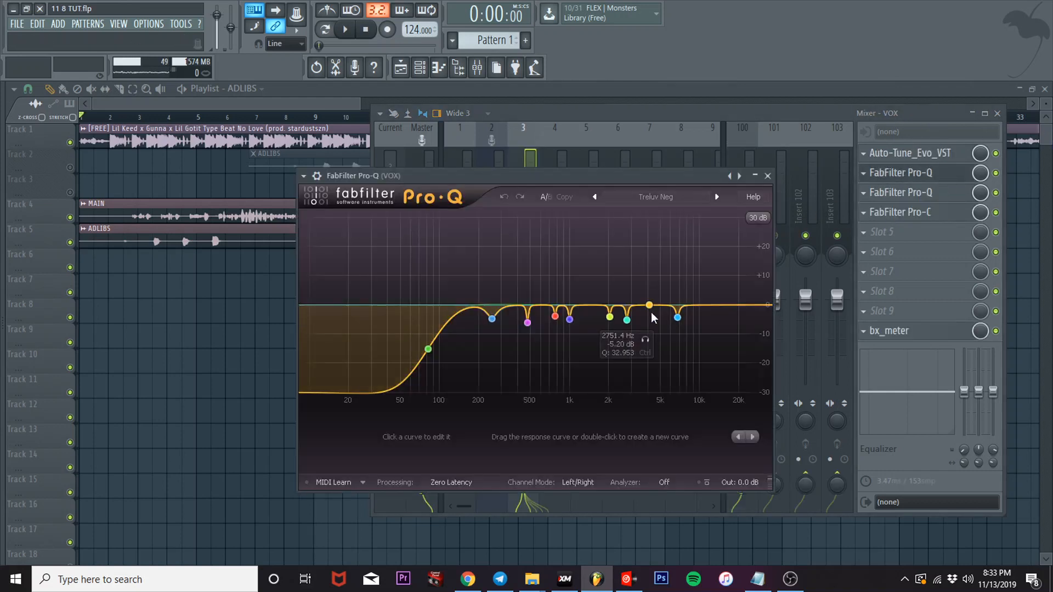
left_click_drag(684, 313, 493, 305)
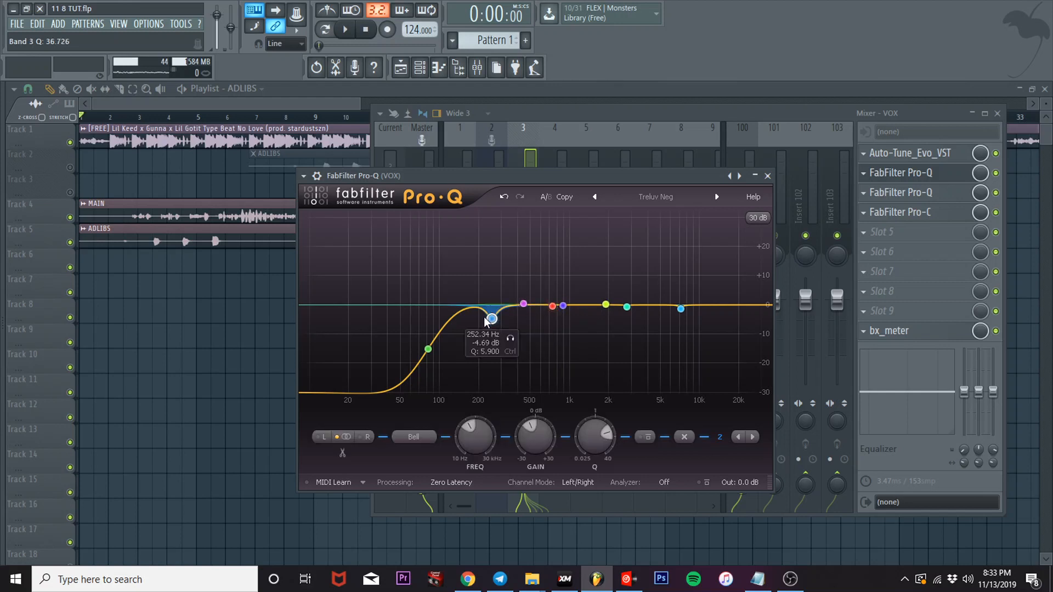
left_click_drag(433, 350, 238, 343)
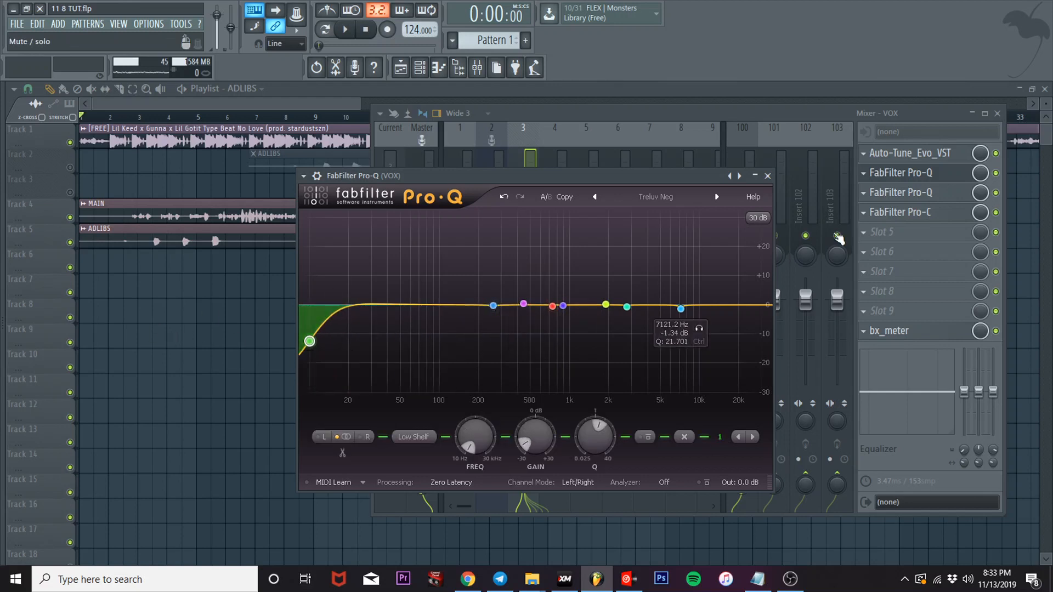
- Flatten the VOX track's second FabFilter Pro-Q, setting the bands to +1.00 dB at 1873 Hz and about -0.34 dB at 9574 Hz
left_click(900, 192)
left_click_drag(388, 339, 388, 346)
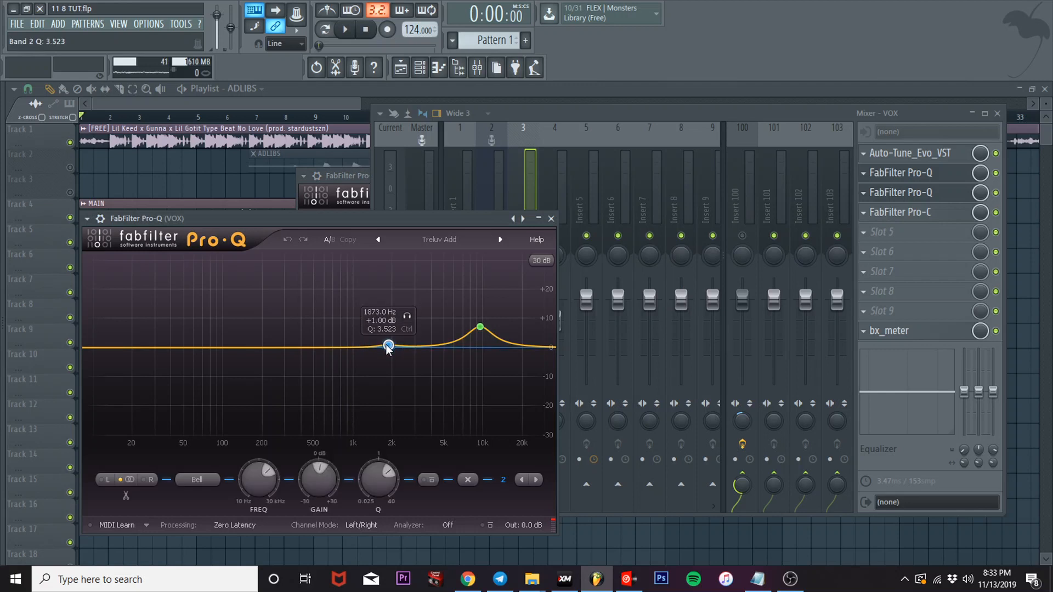
left_click_drag(480, 327, 483, 353)
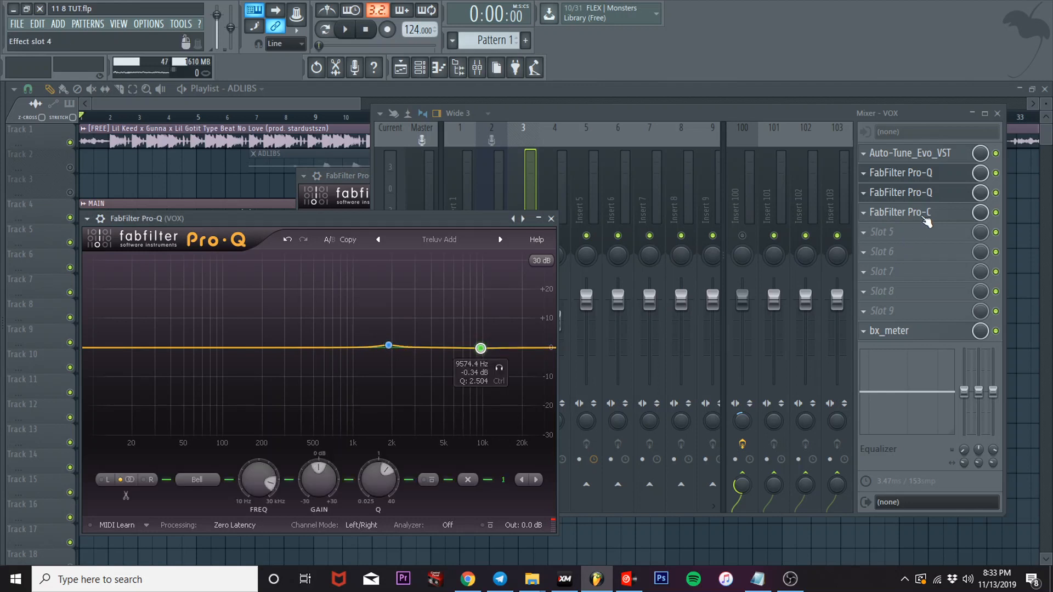
- Load the Default Setting preset in the VOX track's FabFilter Pro-C and close the compressor
left_click(926, 214)
left_click(683, 179)
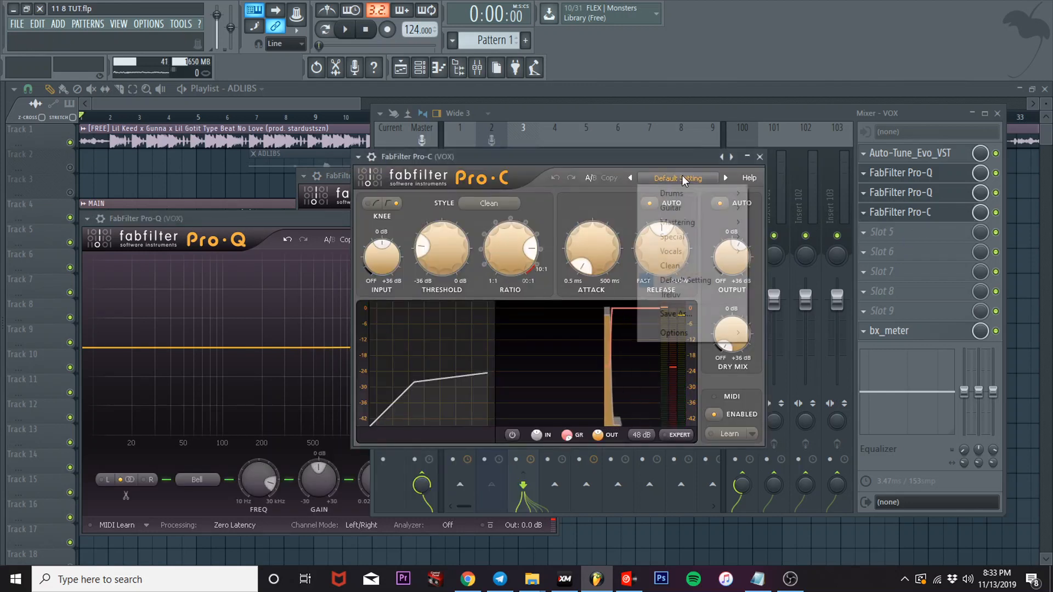
left_click(694, 283)
left_click(760, 157)
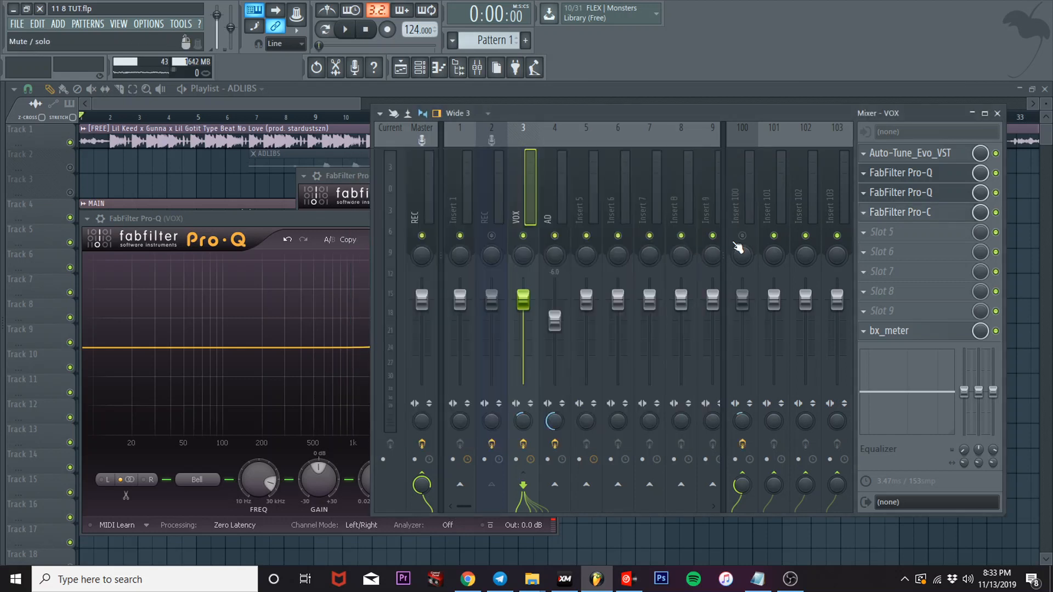
- Mute the AD mixer track and play the song from the start to hear the main vocal without processing
left_click(555, 236)
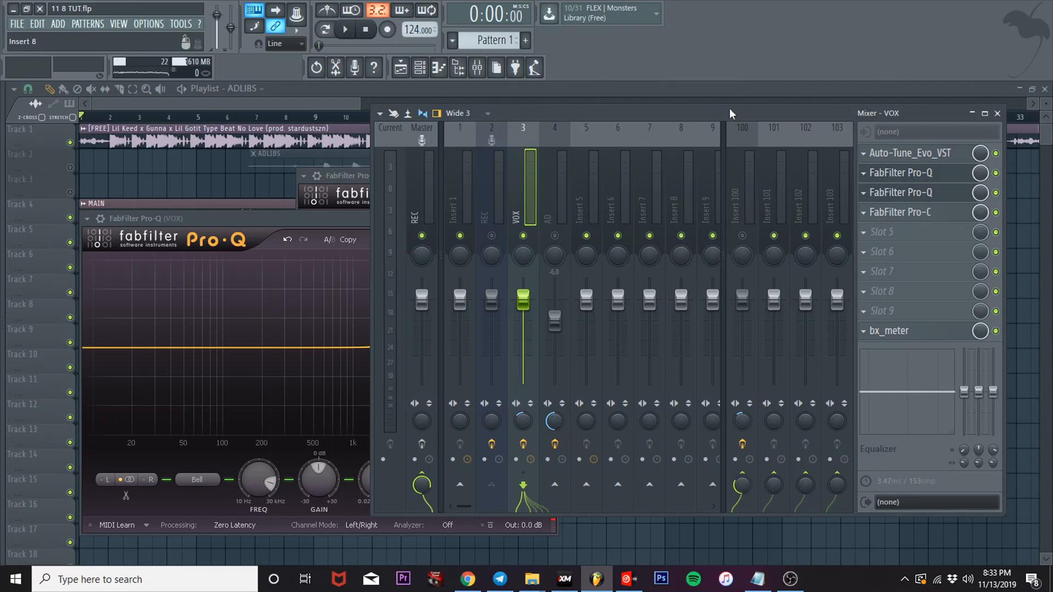
key("space")
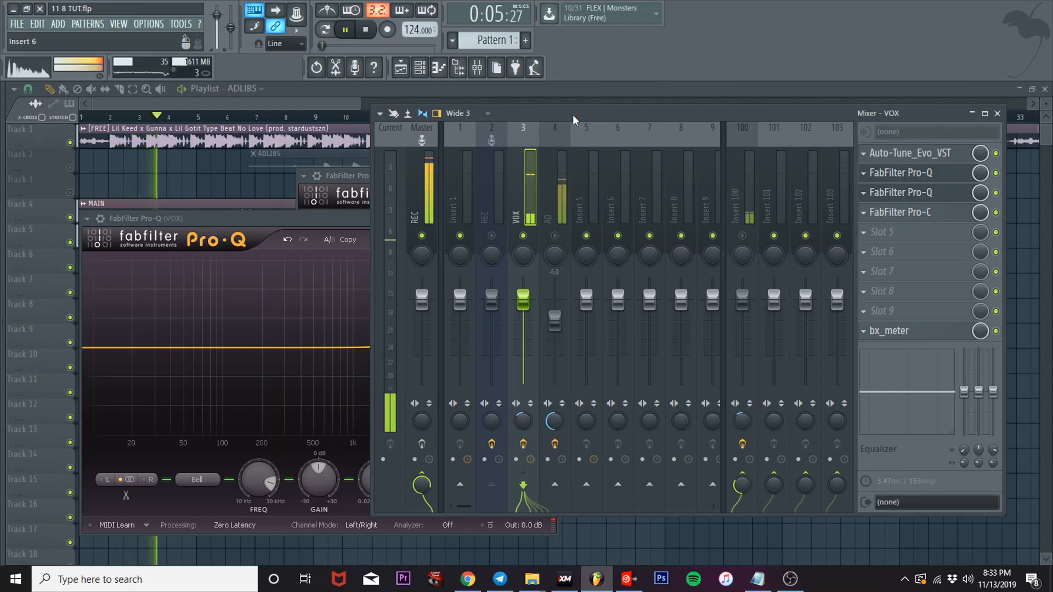
key("space")
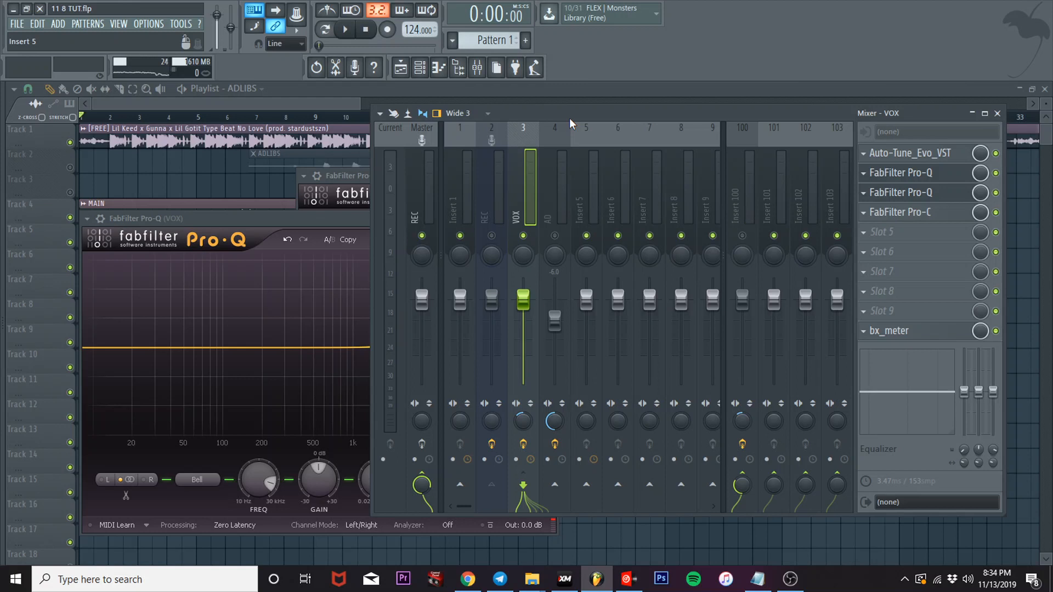
- Set the playback position just before bar 3, where the main vocal begins, and reopen the mixer
left_click(148, 23)
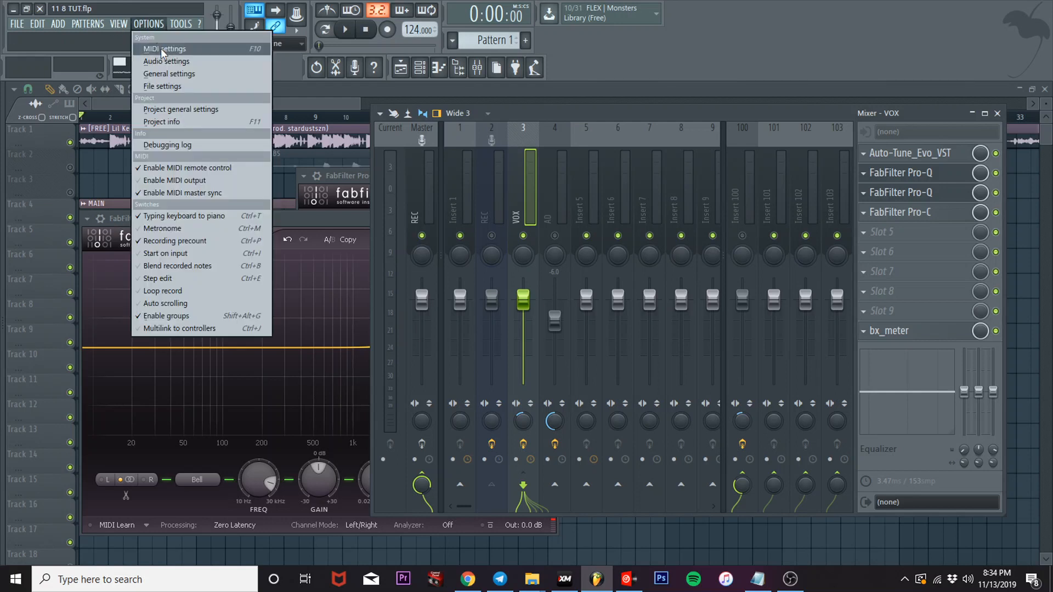
left_click(607, 109)
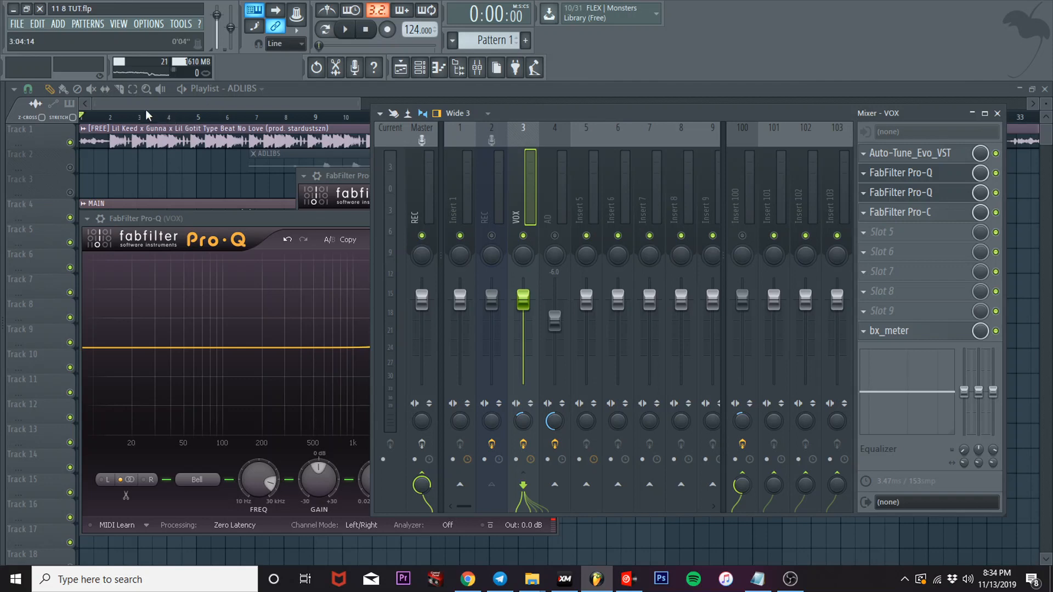
left_click_drag(144, 119, 136, 120)
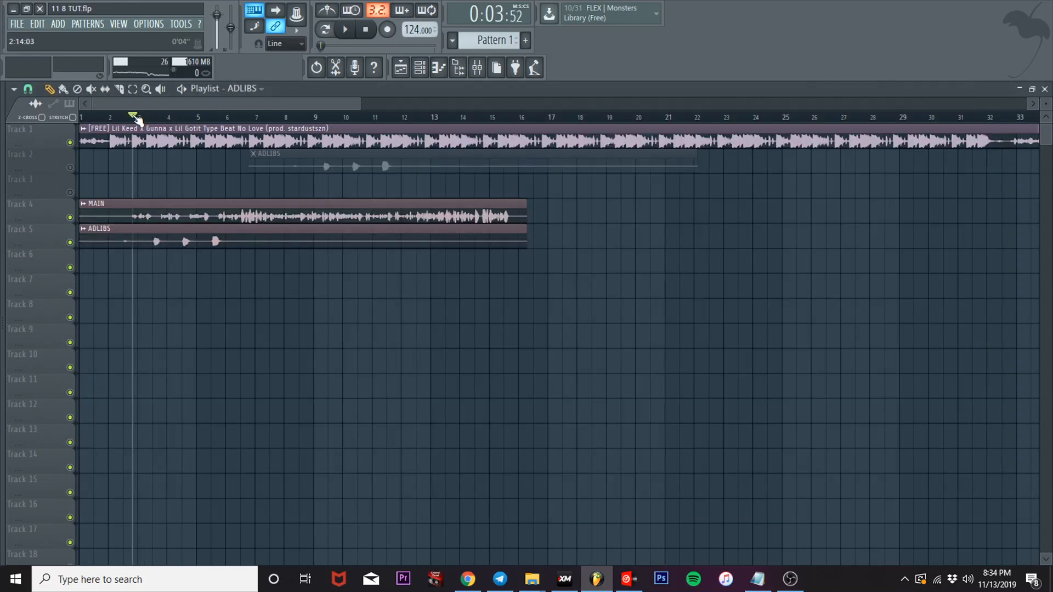
left_click(477, 67)
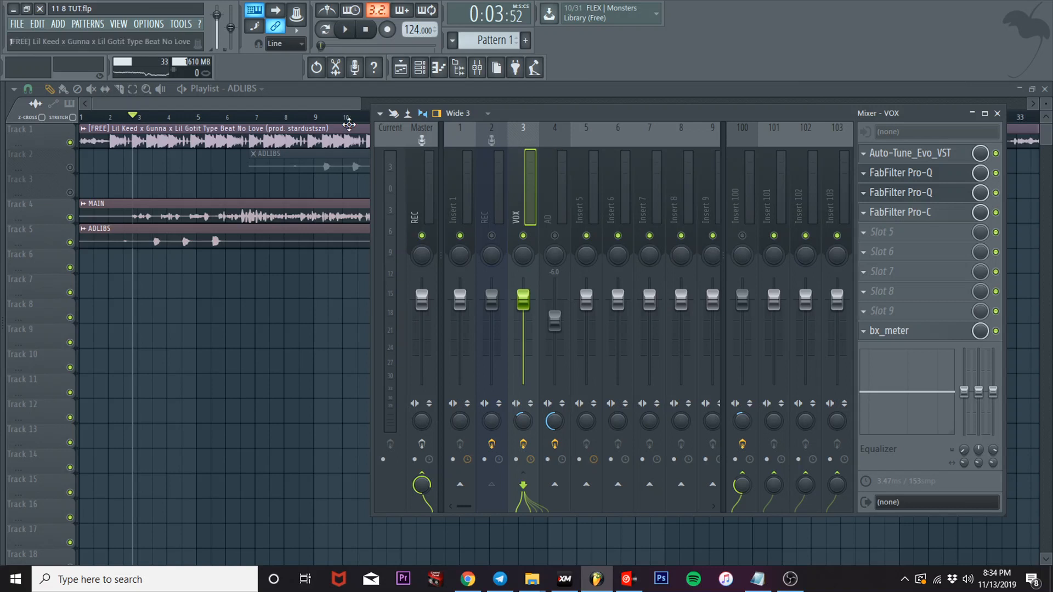
- Copy the VOX mixer track's saved state onto mixer track 4, replacing the AD settings
right_click(523, 186)
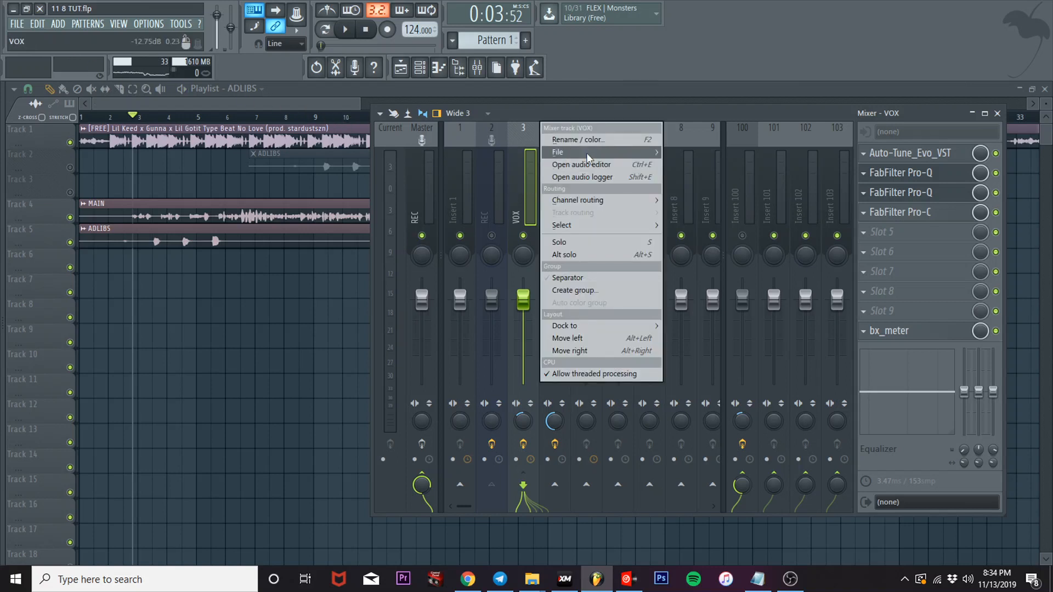
mouse_move(587, 153)
left_click_drag(687, 161, 560, 178)
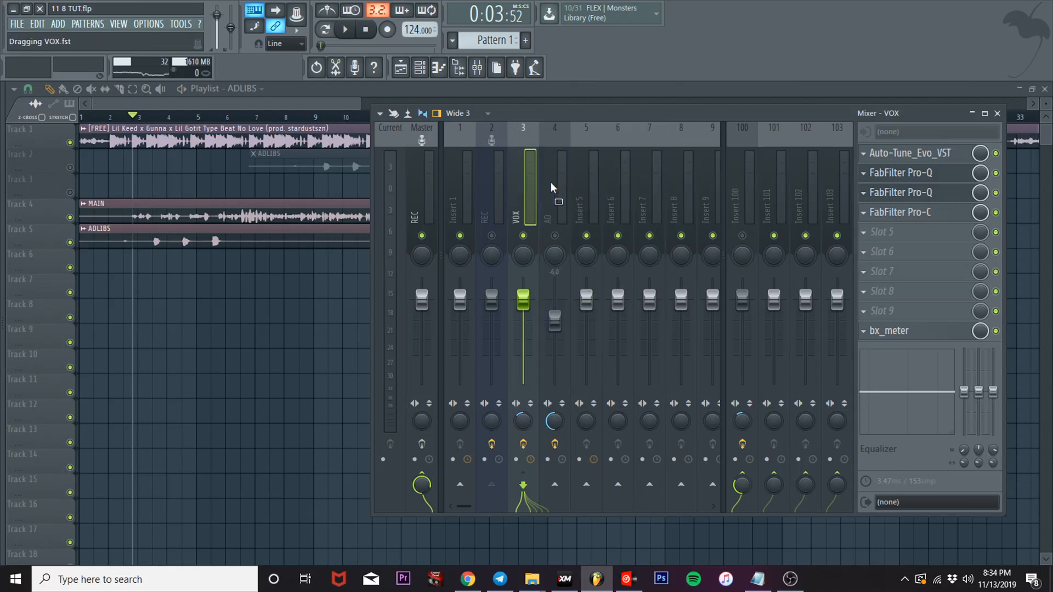
left_click_drag(544, 200, 546, 201)
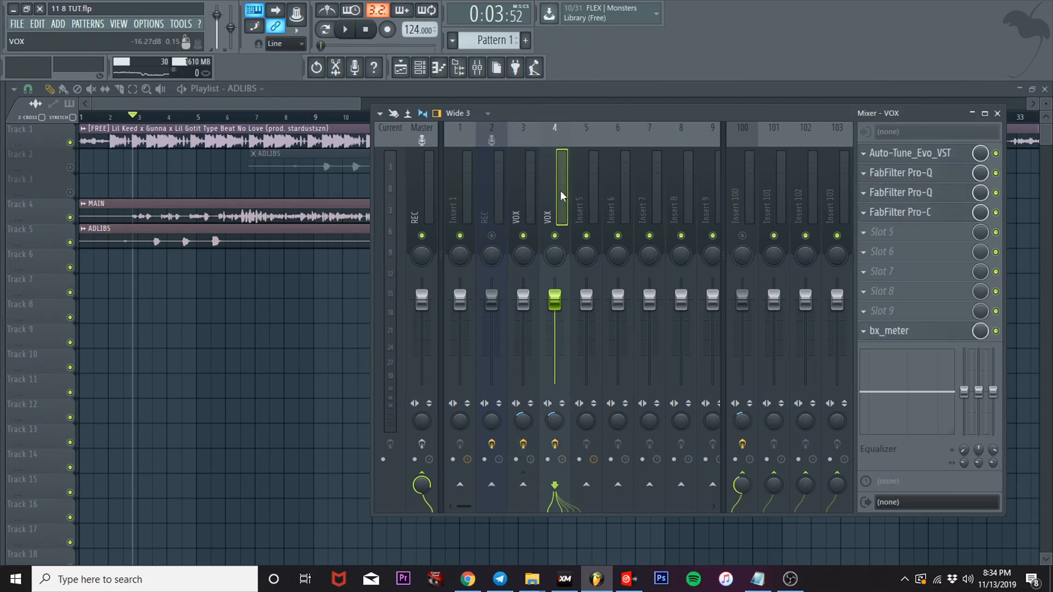
- Rename the copied mixer track 4 as adlib and reselect the VOX track
right_click(557, 186)
left_click(605, 138)
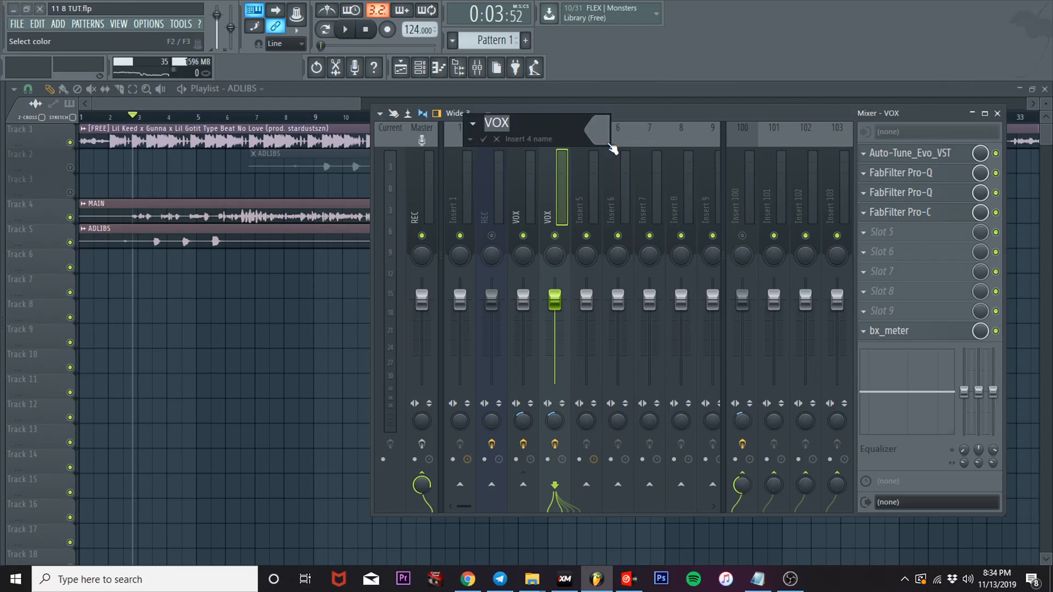
key("Escape")
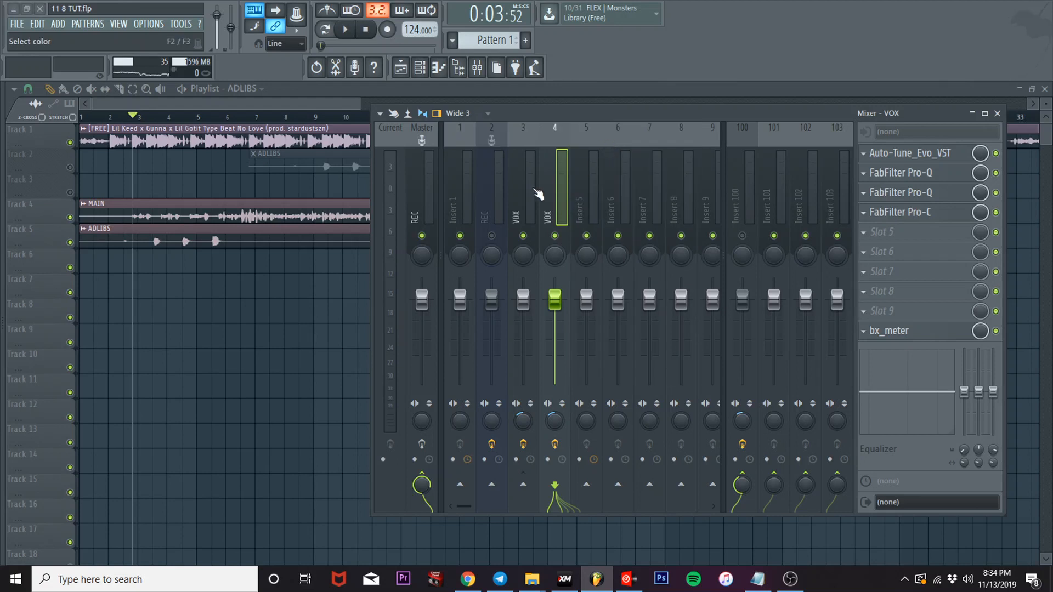
left_click(516, 186)
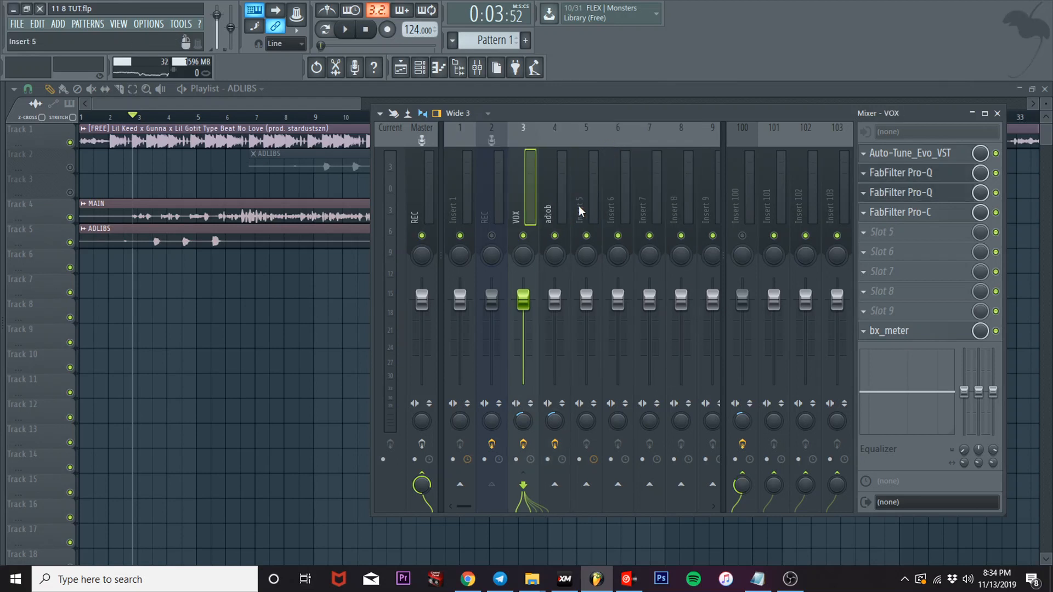
right_click(568, 125)
left_click(610, 135)
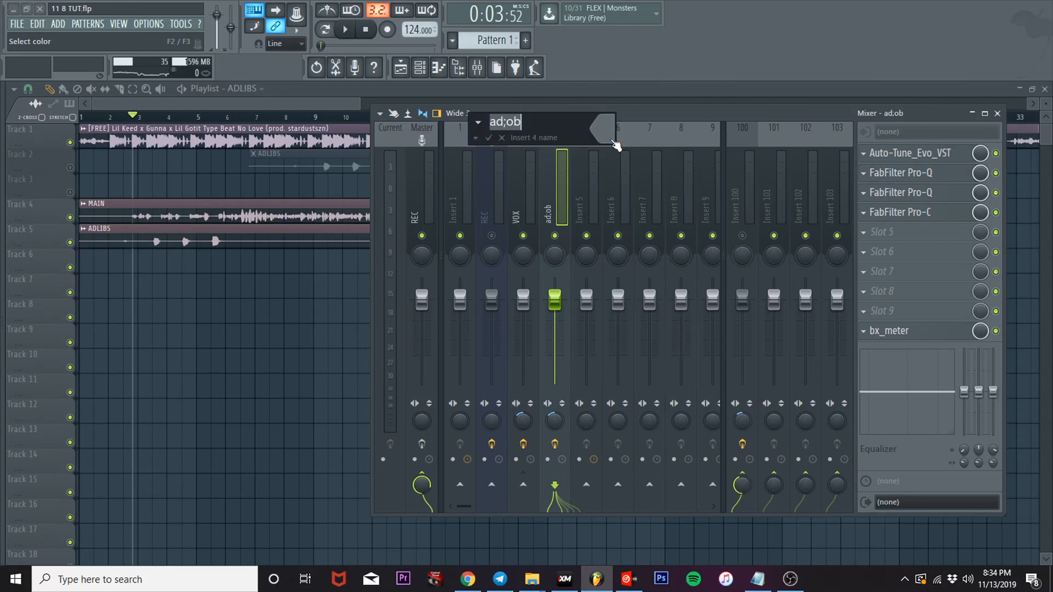
type("ad;ob")
key("Return")
left_click(523, 175)
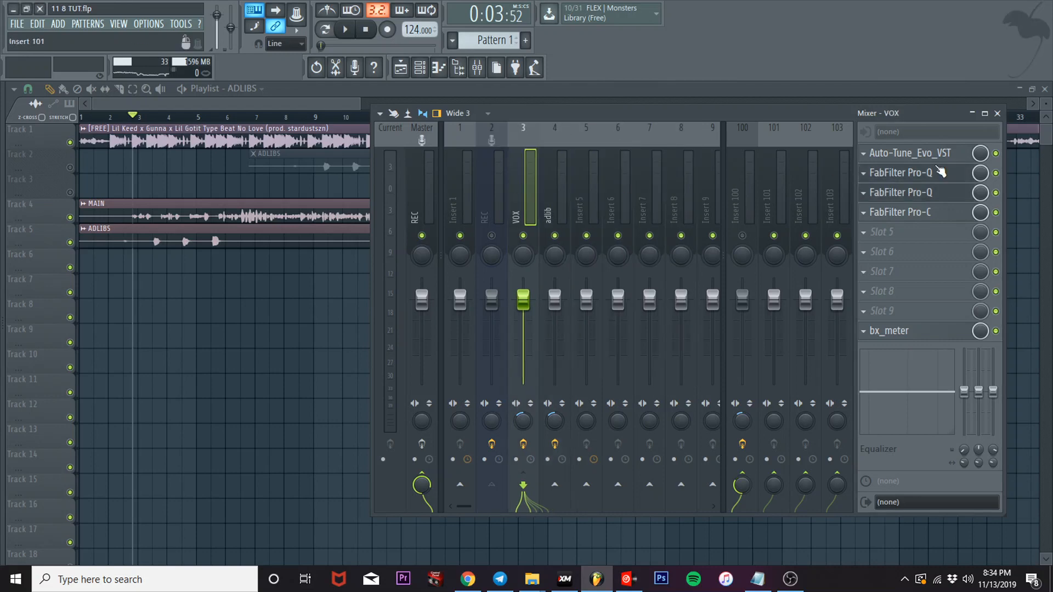
- Select the playlist range from bar 6 to midway through bar 10 and mute the beat on Track 1
left_click_drag(234, 120, 363, 118)
left_click(477, 67)
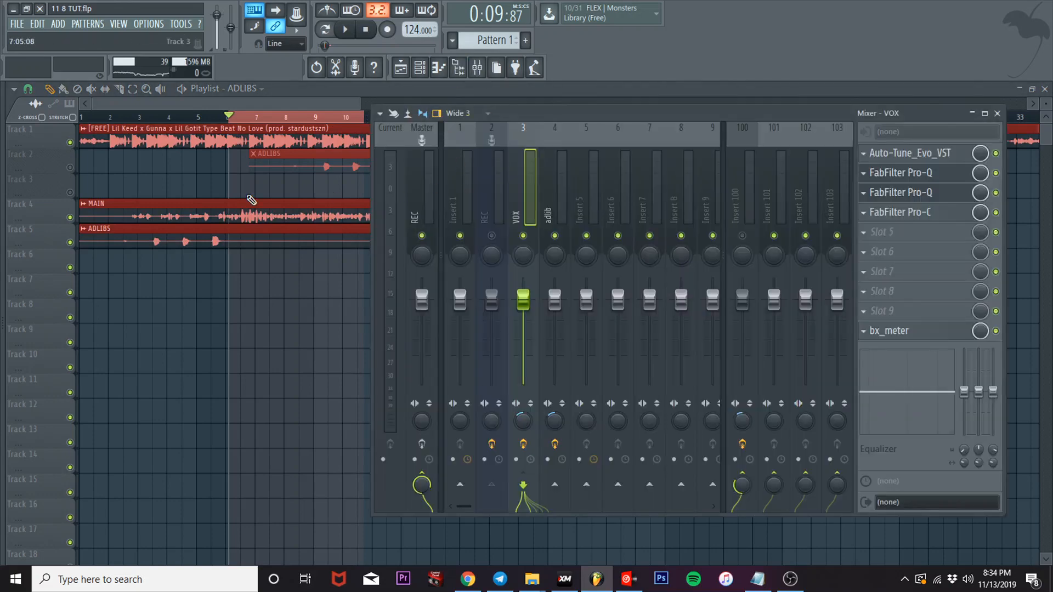
left_click(71, 143)
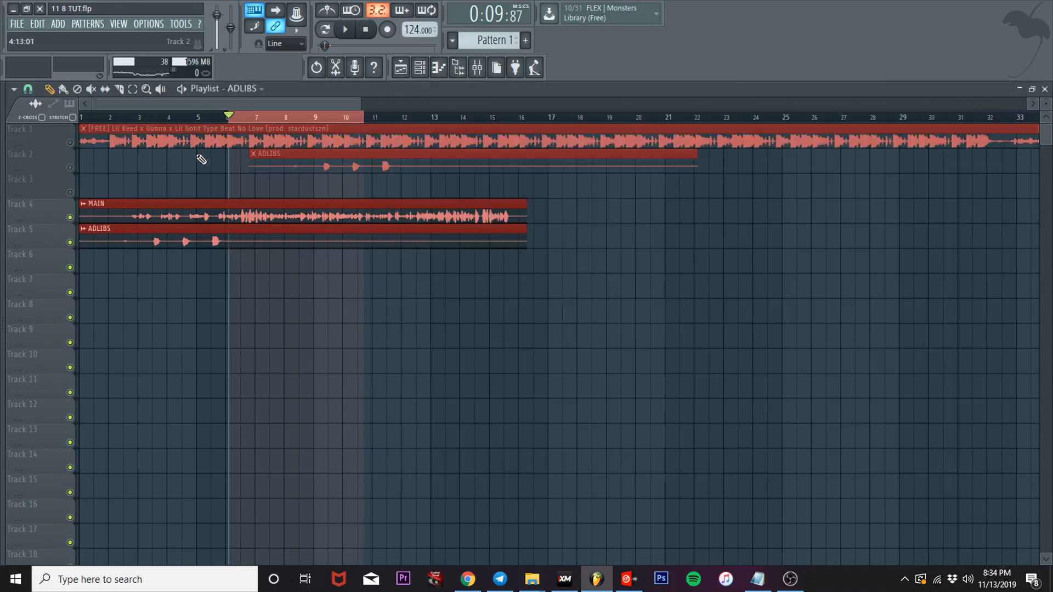
- In the VOX track's first Pro-Q, sweep the highest band during playback and turn it into a narrow cut of about 4 dB at 8 kHz
left_click(477, 68)
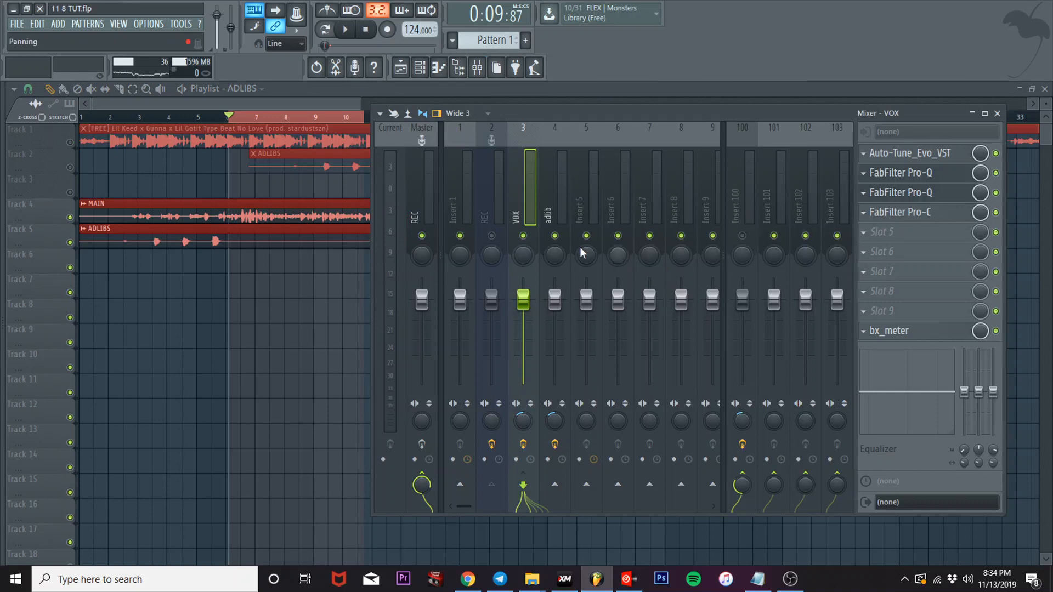
key("space")
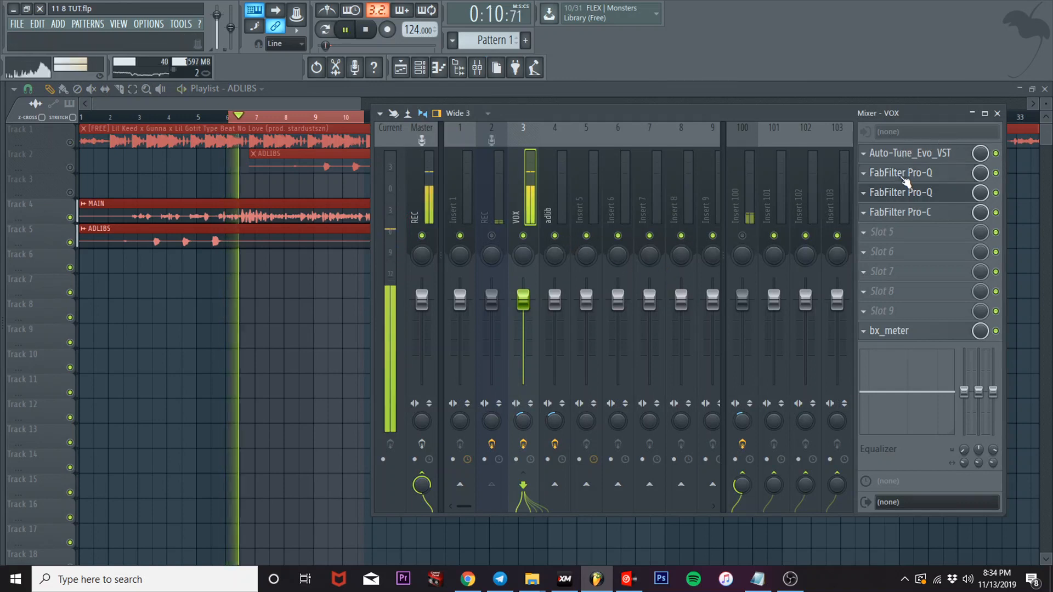
left_click(904, 174)
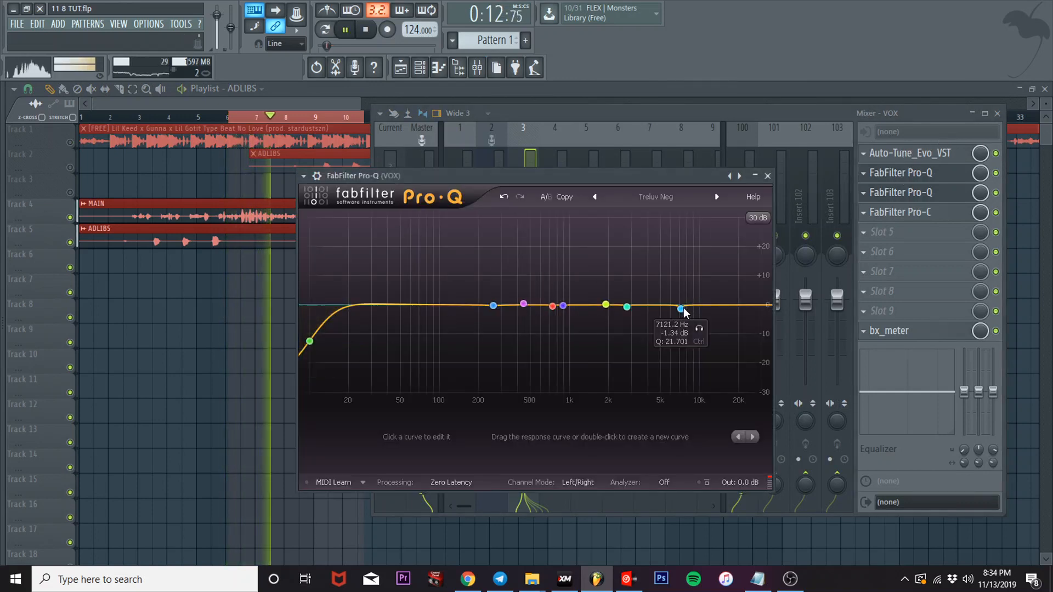
key("space")
left_click_drag(623, 176, 677, 173)
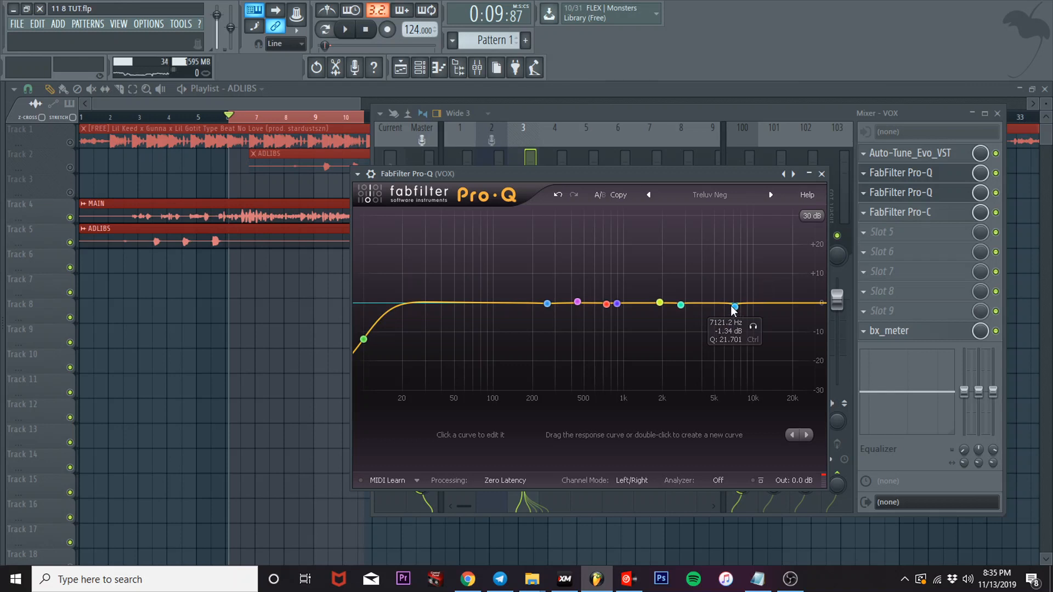
left_click_drag(735, 311, 740, 156)
key("space")
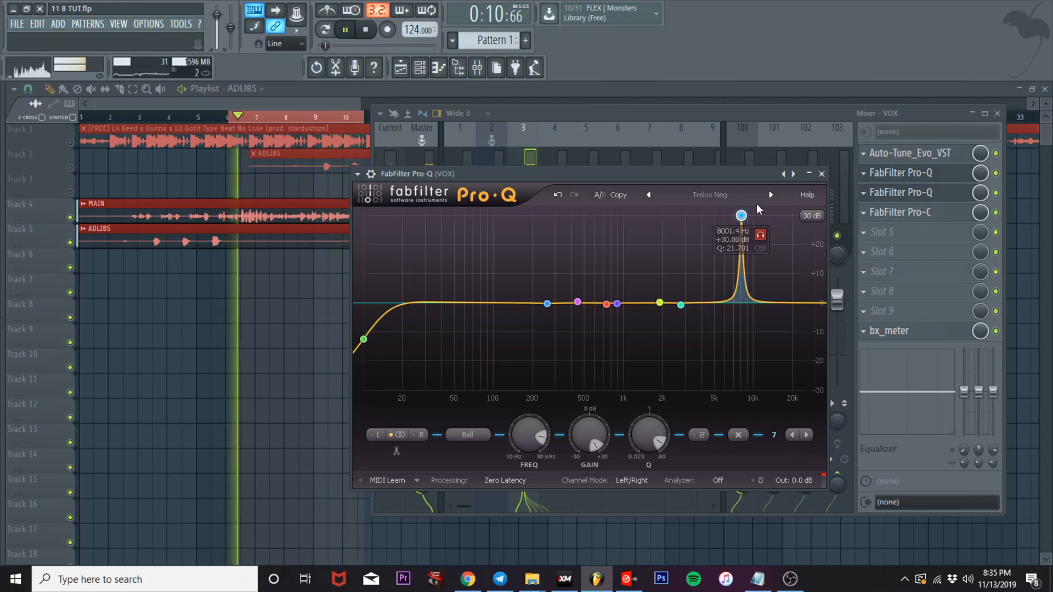
left_click_drag(602, 431, 567, 522)
key("space")
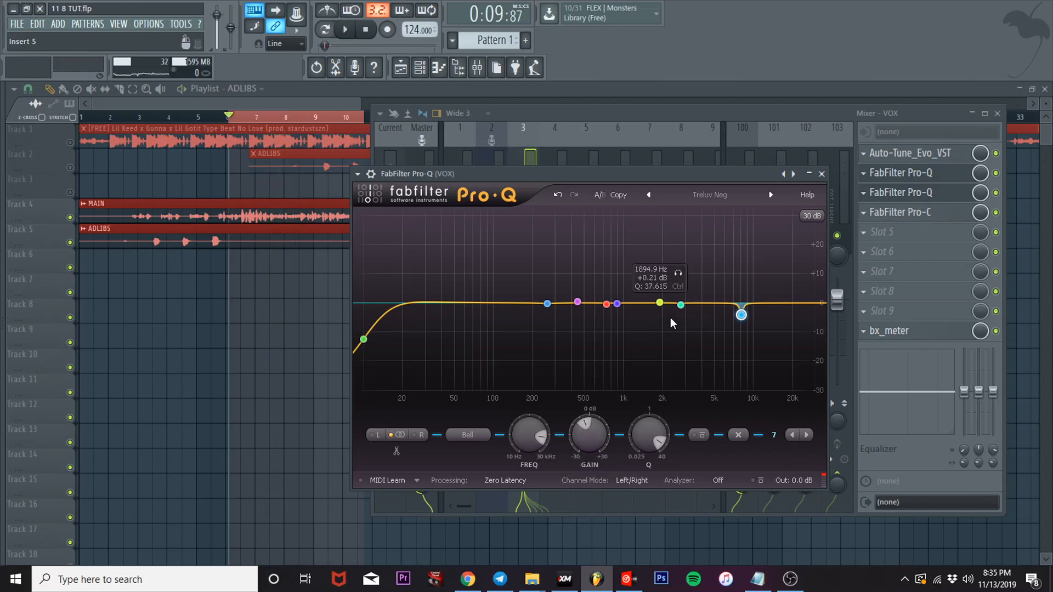
- Sweep the teal band at 30 dB of boost during playback, then leave it as a narrow cut of about 4 dB near 2.7 kHz
left_click_drag(680, 305, 680, 167)
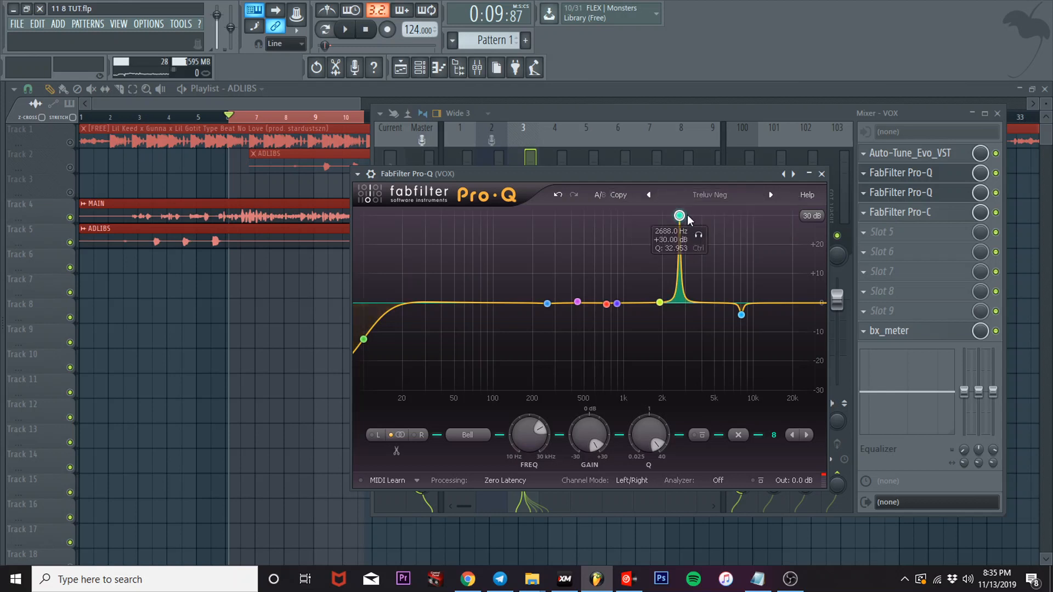
key("space")
left_click_drag(680, 218, 679, 323)
key("space")
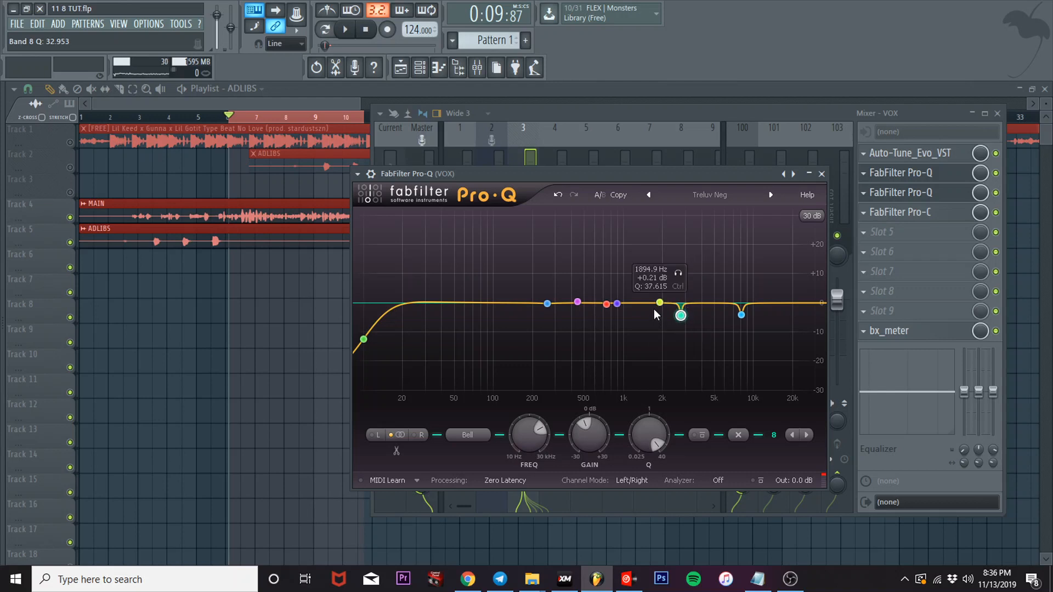
- Sweep the yellow, purple, red and pink bands during playback and set narrow cuts of about 5 to 6 dB between 500 Hz and 1.8 kHz
left_click_drag(660, 305, 546, 300)
key("space")
key("space")
key("space")
key("space")
key("space")
key("space")
key("space")
key("space")
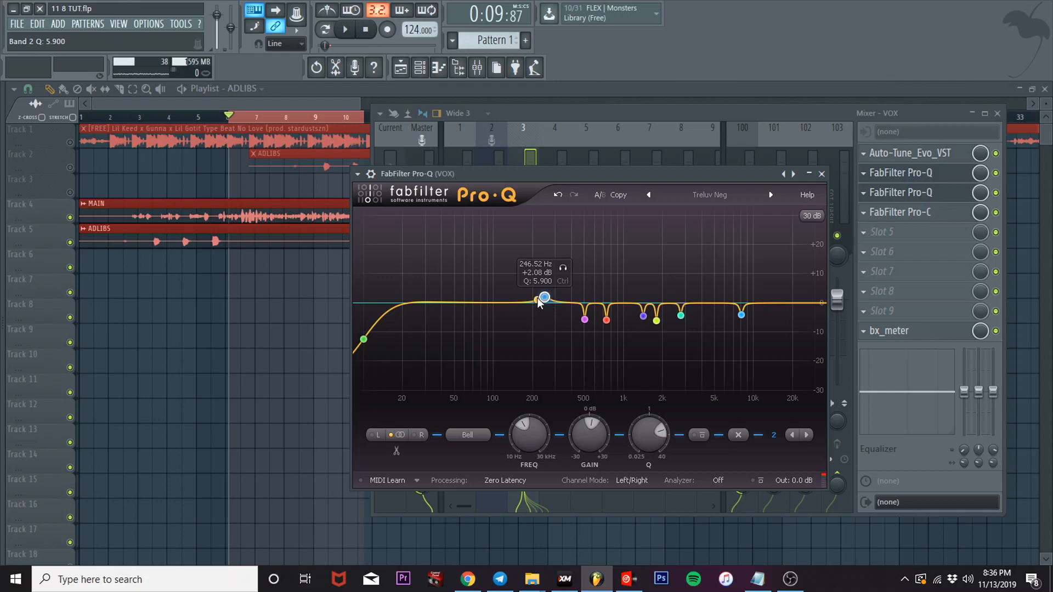
- Sweep the low-mid blue band during playback and set it to a cut of about 3 dB at about 227 Hz
key("space")
left_click_drag(545, 299, 540, 259)
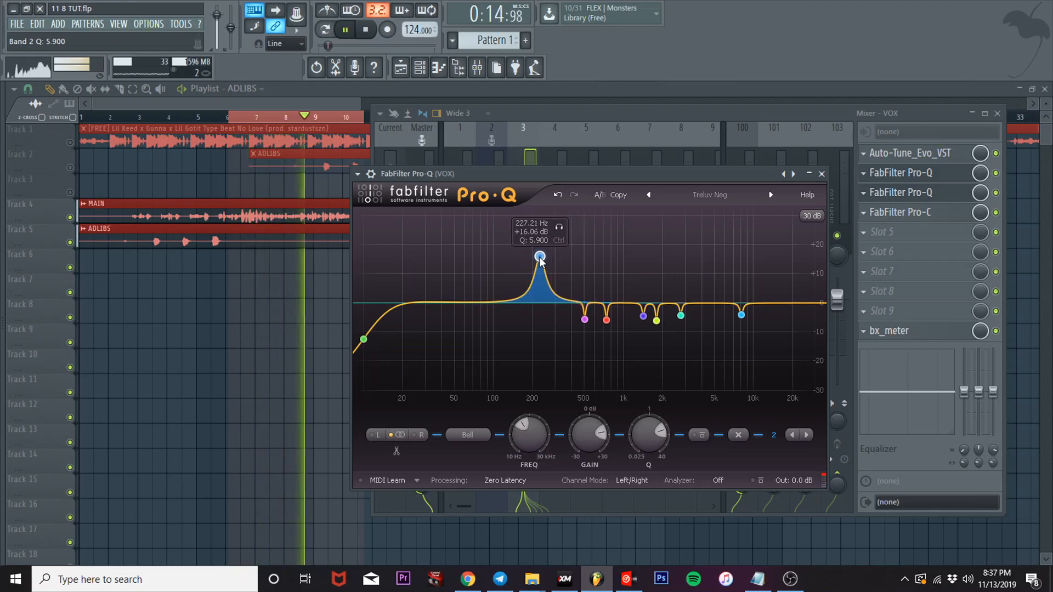
key("space")
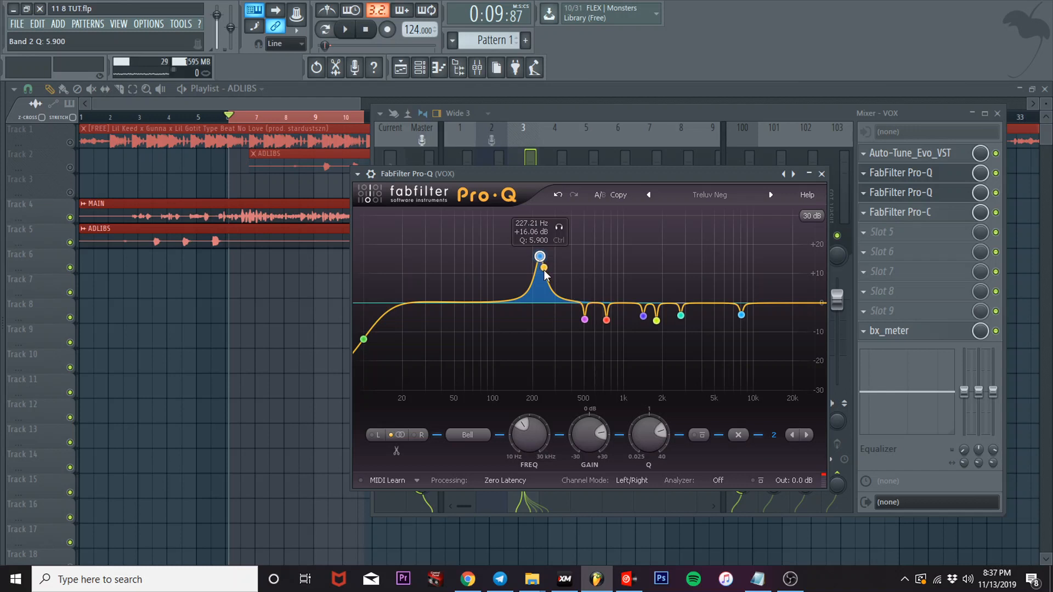
left_click_drag(540, 262, 541, 314)
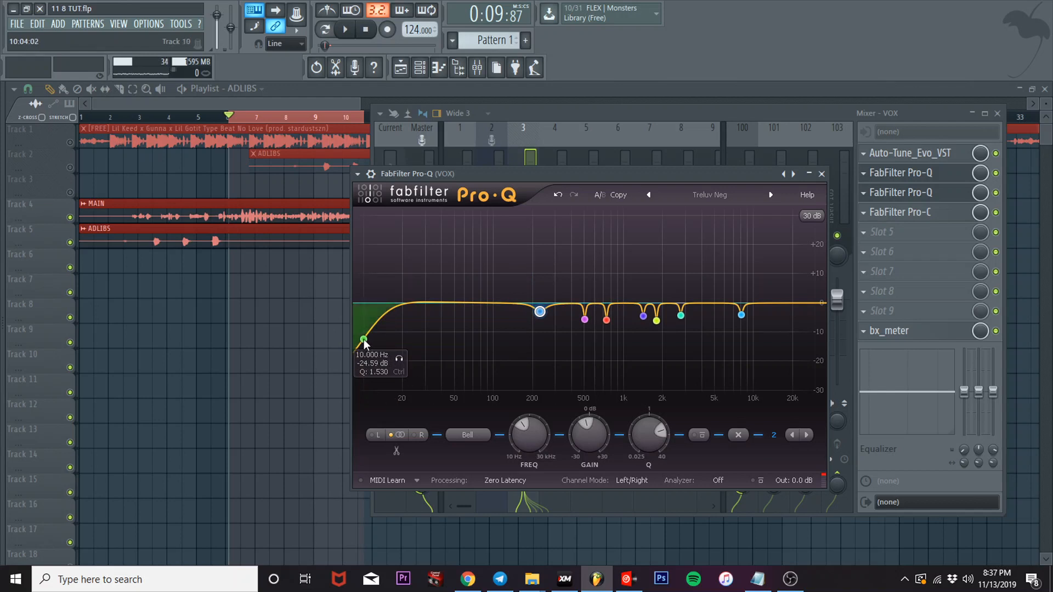
- Move the low shelf to about 73 Hz at -30 dB while checking playback, then close the first Pro-Q
left_click_drag(365, 338, 397, 346)
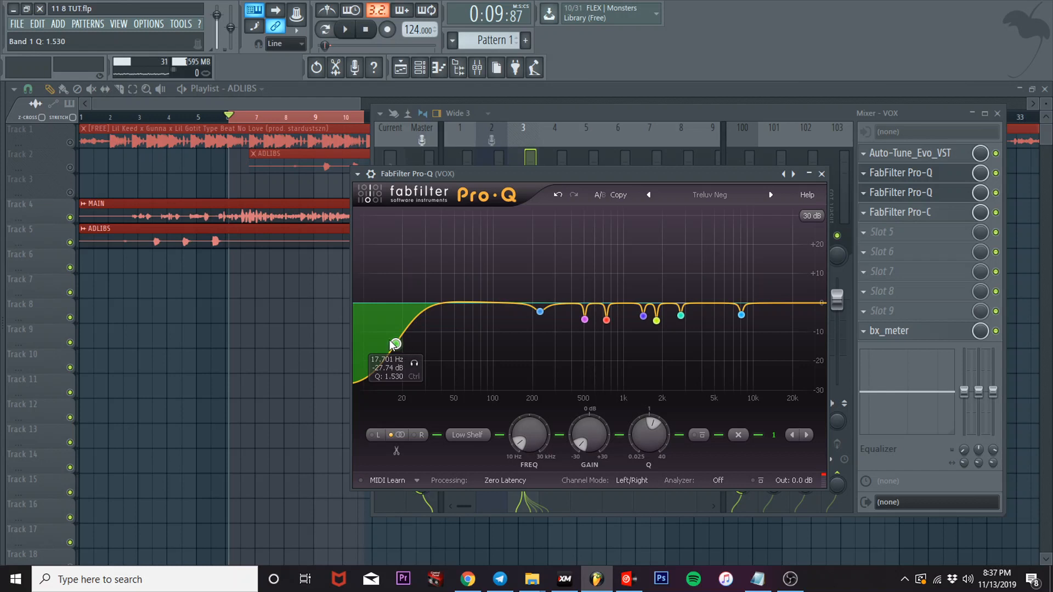
key("space")
left_click_drag(395, 344, 475, 365)
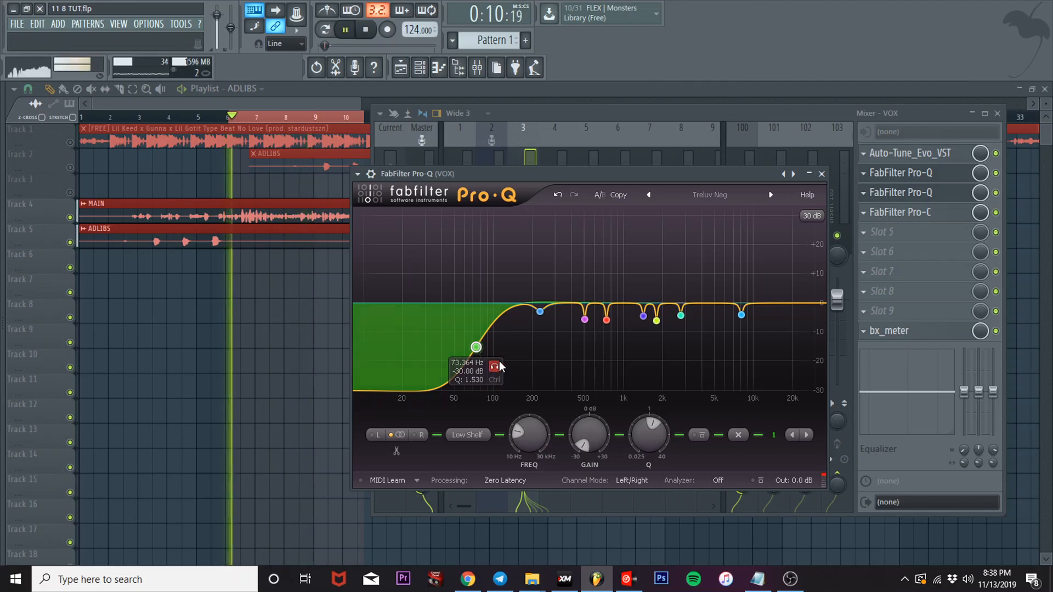
key("space")
left_click(822, 174)
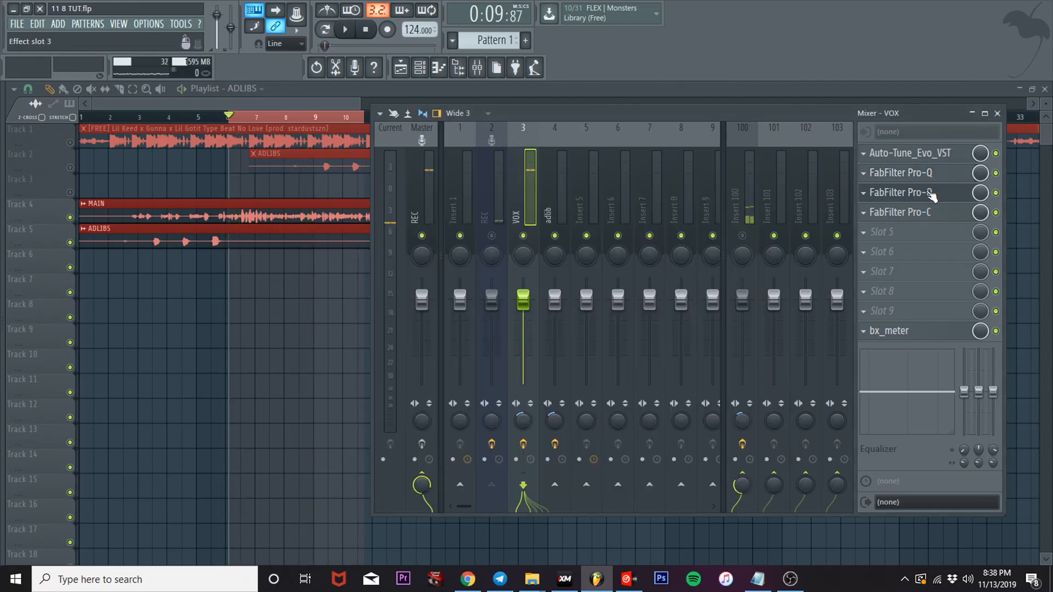
- In the VOX track's second Pro-Q, lower the blue band to about -0.35 dB and audition the green band at +30 dB near 6.7 kHz
left_click(931, 195)
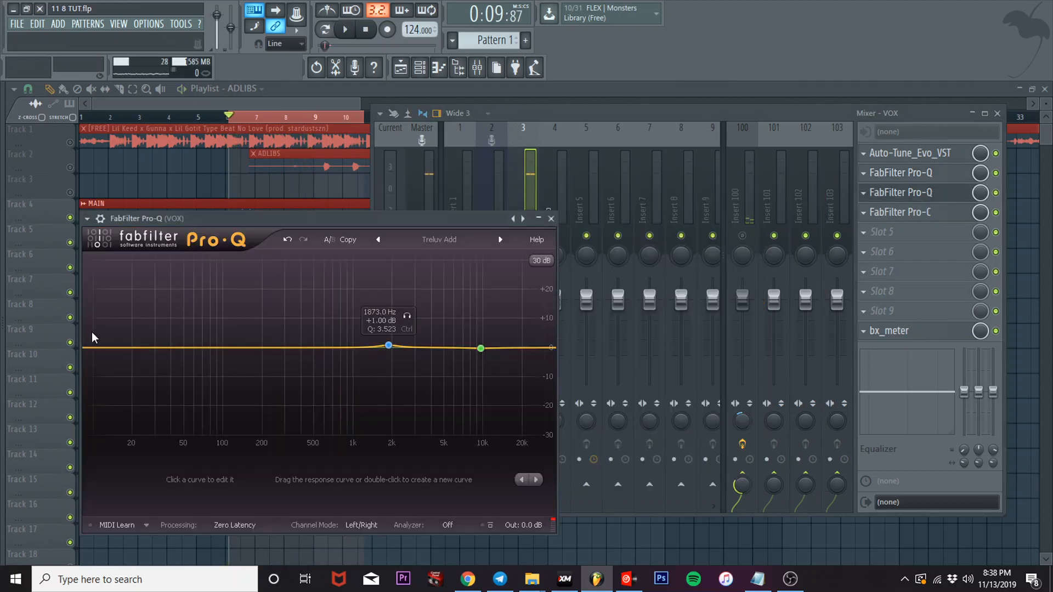
left_click_drag(398, 348, 388, 349)
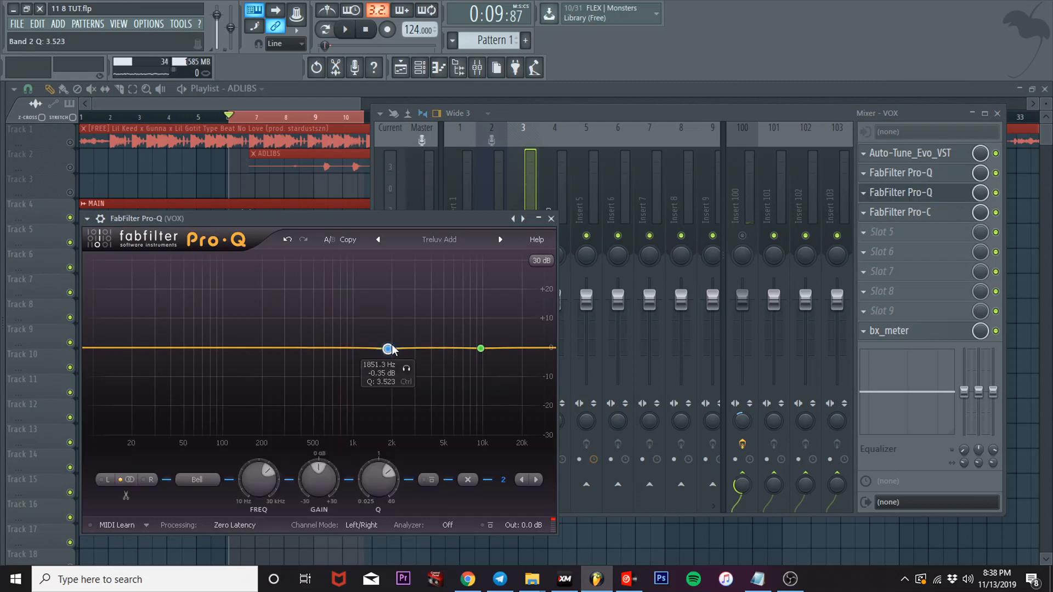
left_click_drag(481, 349, 452, 298)
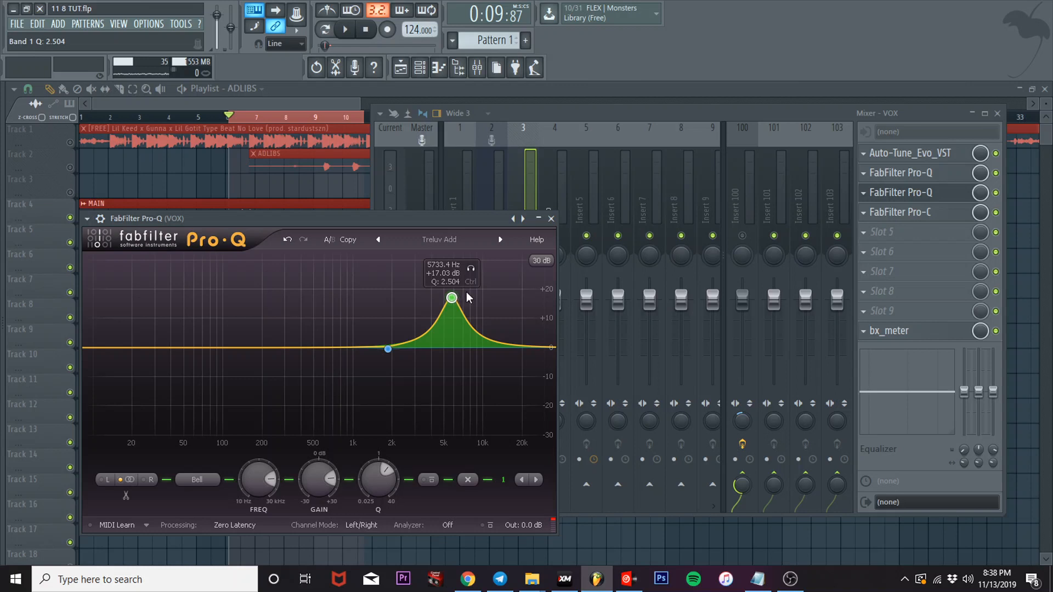
key("space")
left_click_drag(452, 298, 460, 260)
key("space")
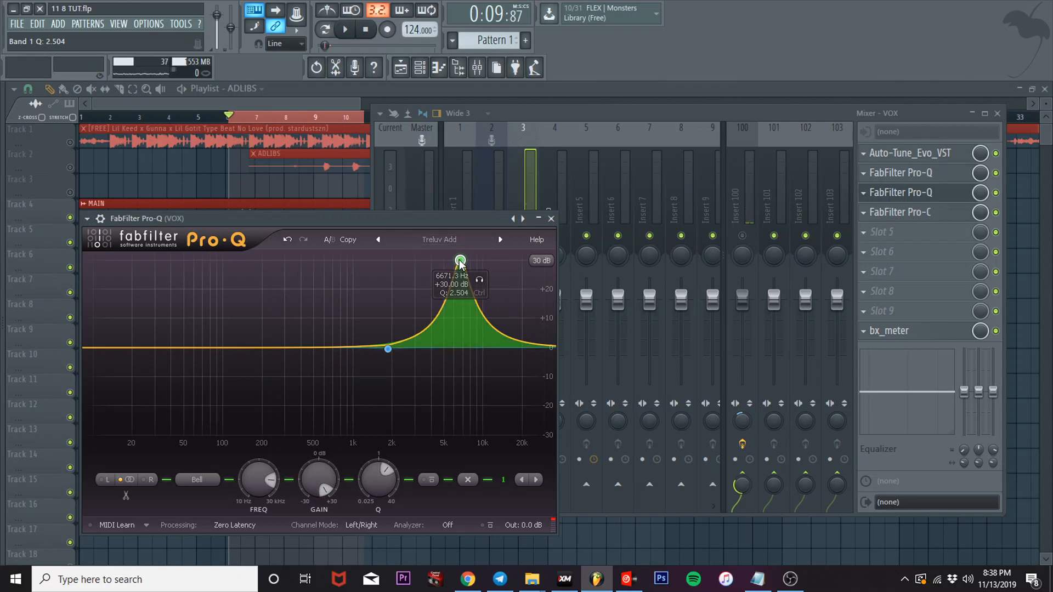
- Move the boosted green band to about 10 kHz and set its gain to +8.74 dB during playback
key("space")
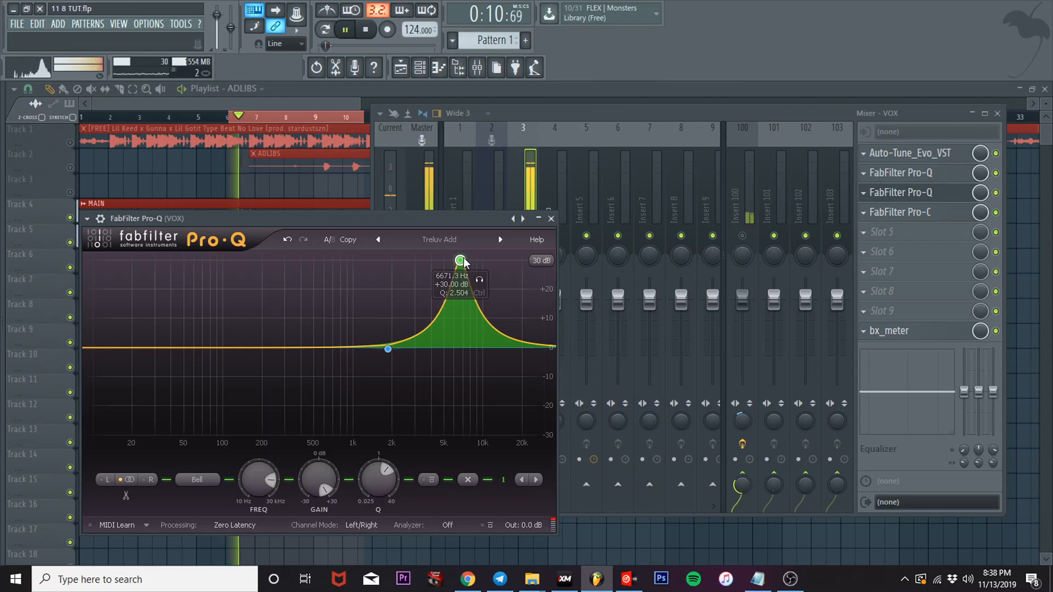
left_click_drag(460, 260, 481, 260)
key("space")
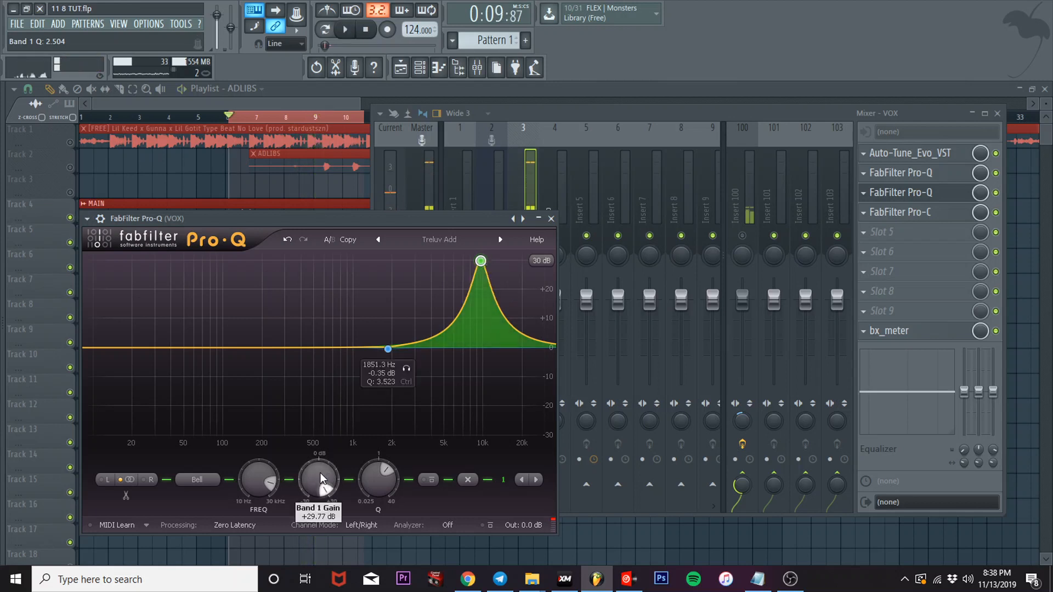
left_click_drag(317, 482, 301, 560)
left_click_drag(315, 476, 315, 476)
key("space")
key("space")
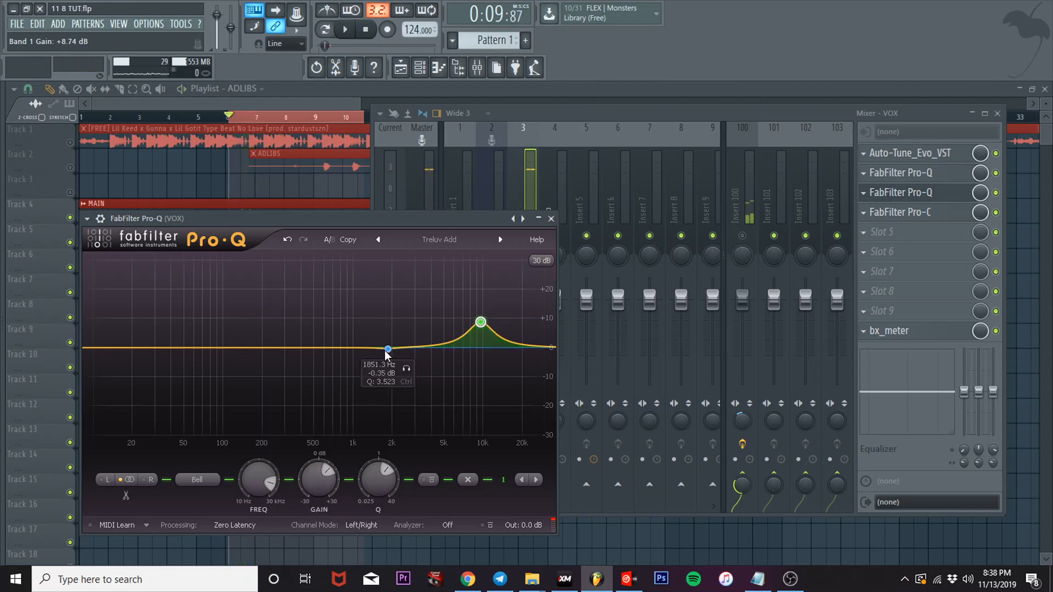
- Raise the blue band to about +3.5 dB near 1.7 kHz, unmute the beat on Track 1 and reopen the second Pro-Q
left_click_drag(386, 350, 380, 339)
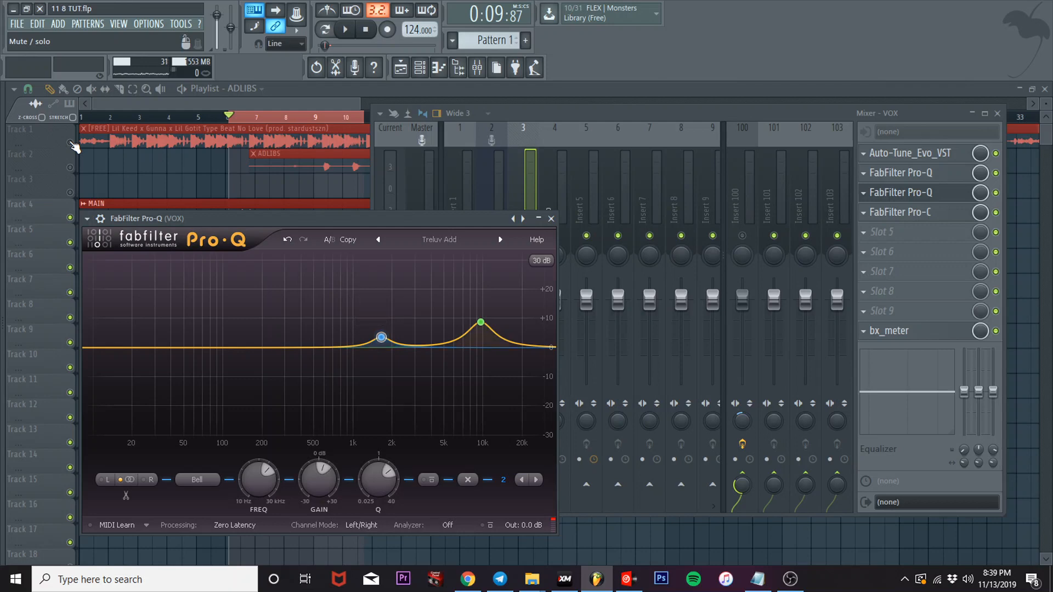
left_click(70, 143)
left_click(477, 68)
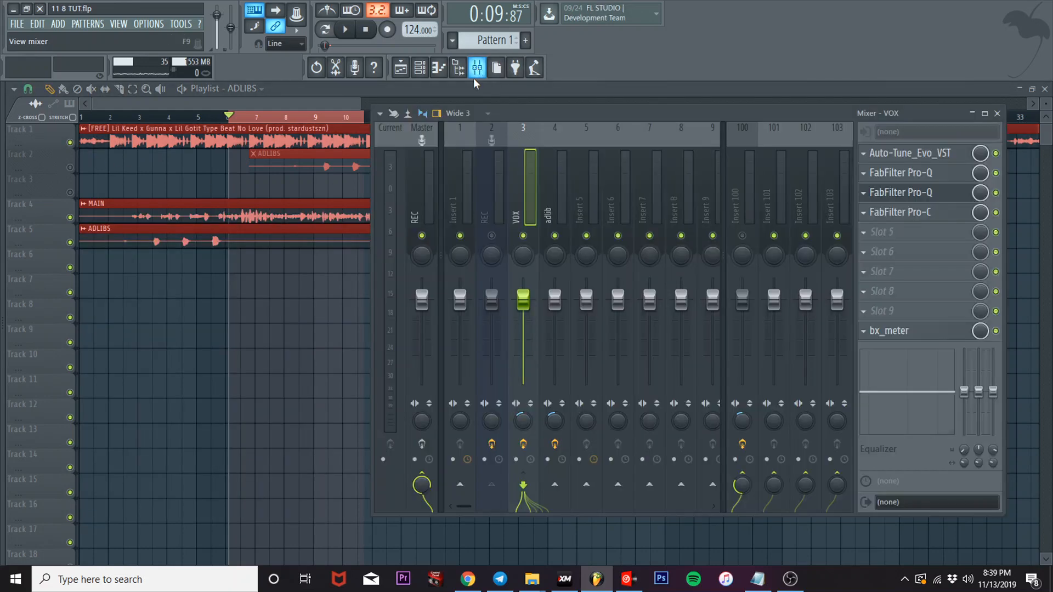
left_click(941, 195)
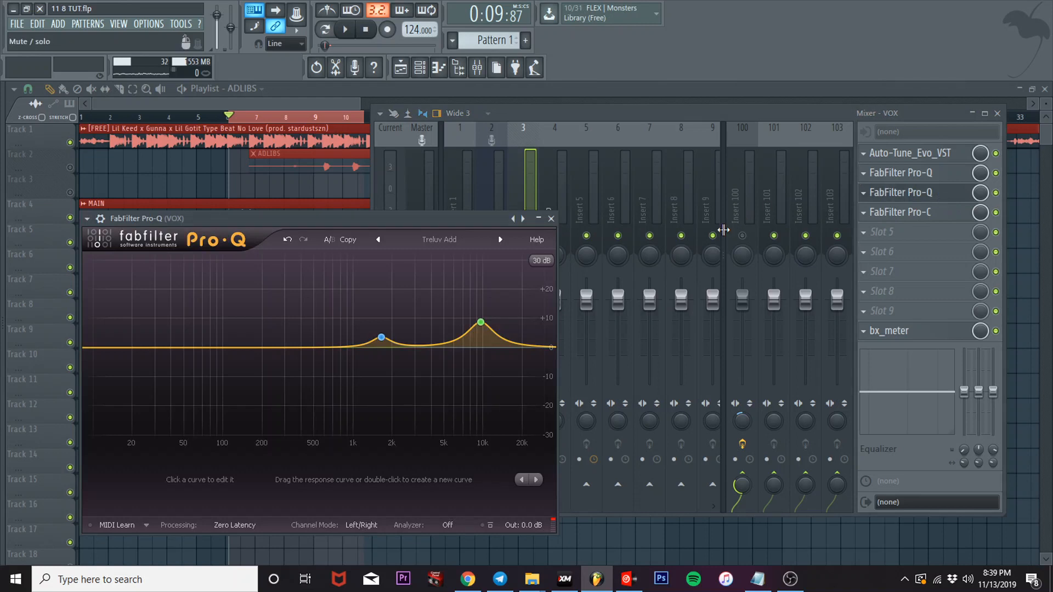
- Sweep the blue band against the beat, set it to about 2.4 kHz with about 3 dB of boost, and close the second Pro-Q
key("space")
left_click_drag(381, 337, 403, 242)
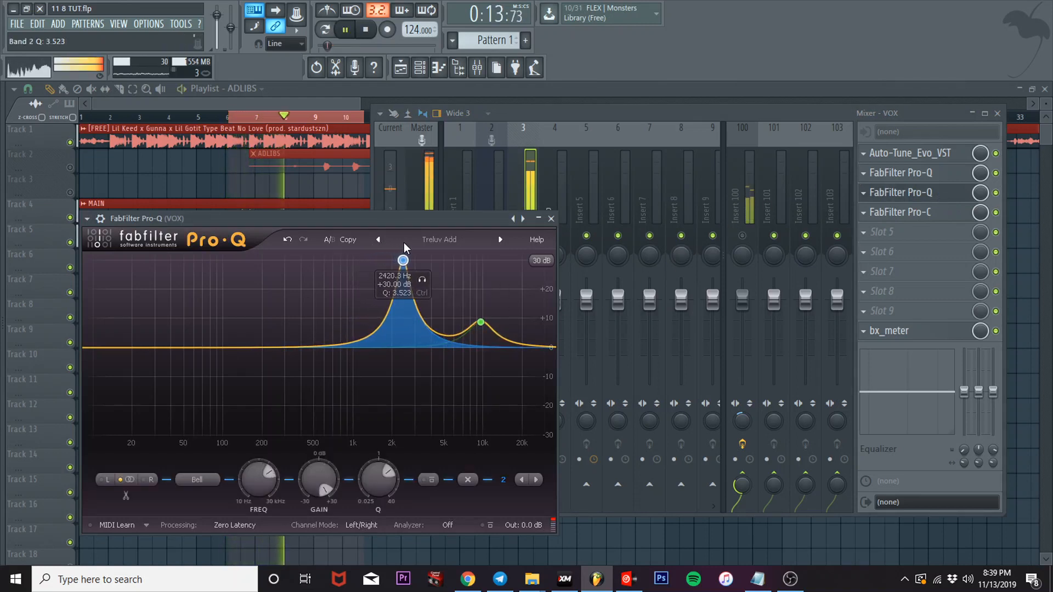
left_click_drag(318, 478, 302, 551)
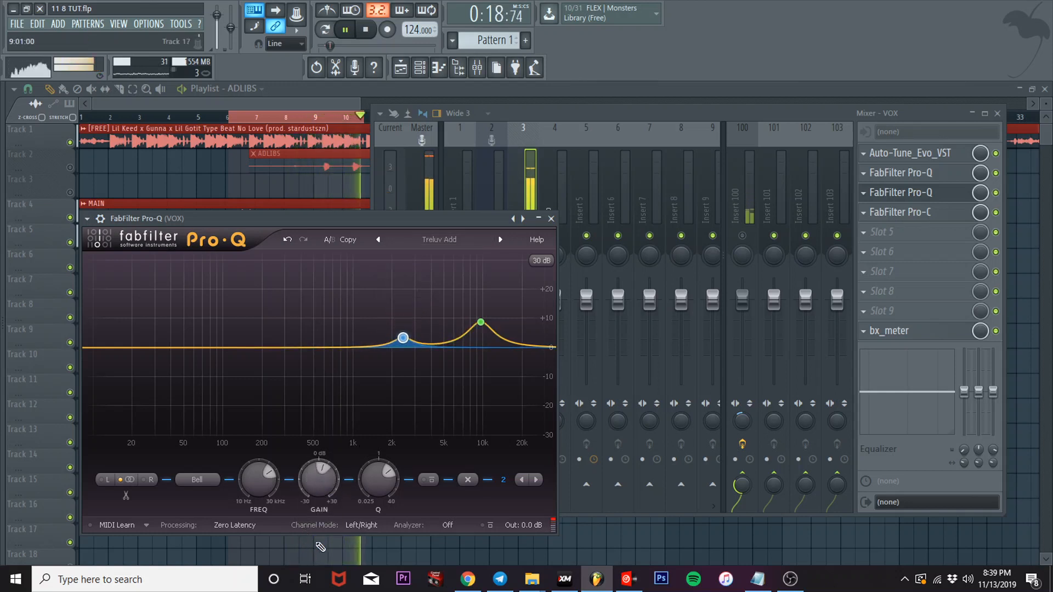
left_click(551, 219)
key("space")
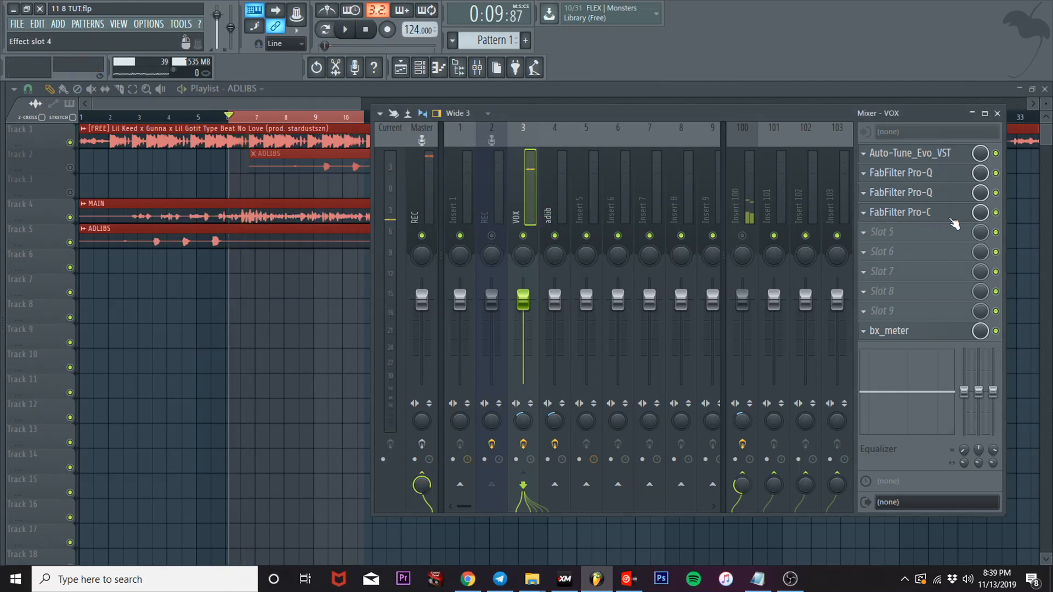
- Open FabFilter Pro-C on the VOX track, enable automatic release and raise the compression ratio
left_click(939, 213)
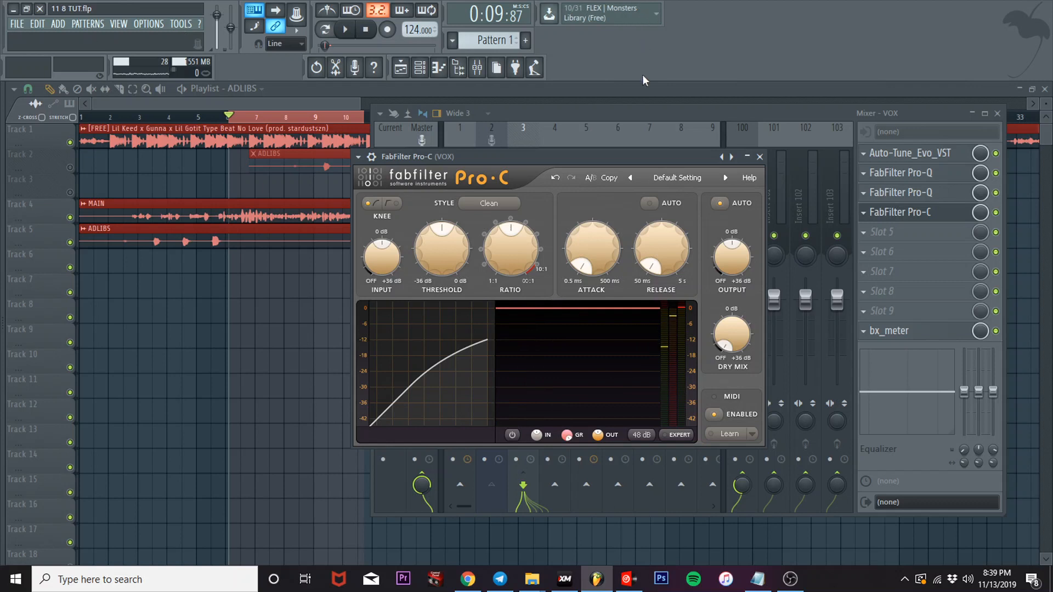
left_click(650, 203)
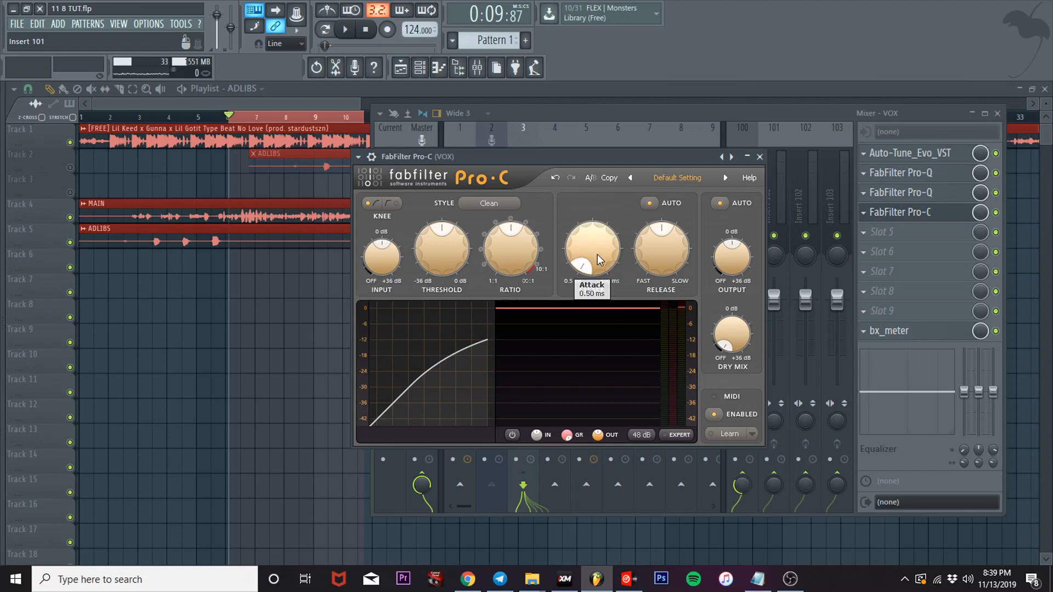
mouse_move(582, 269)
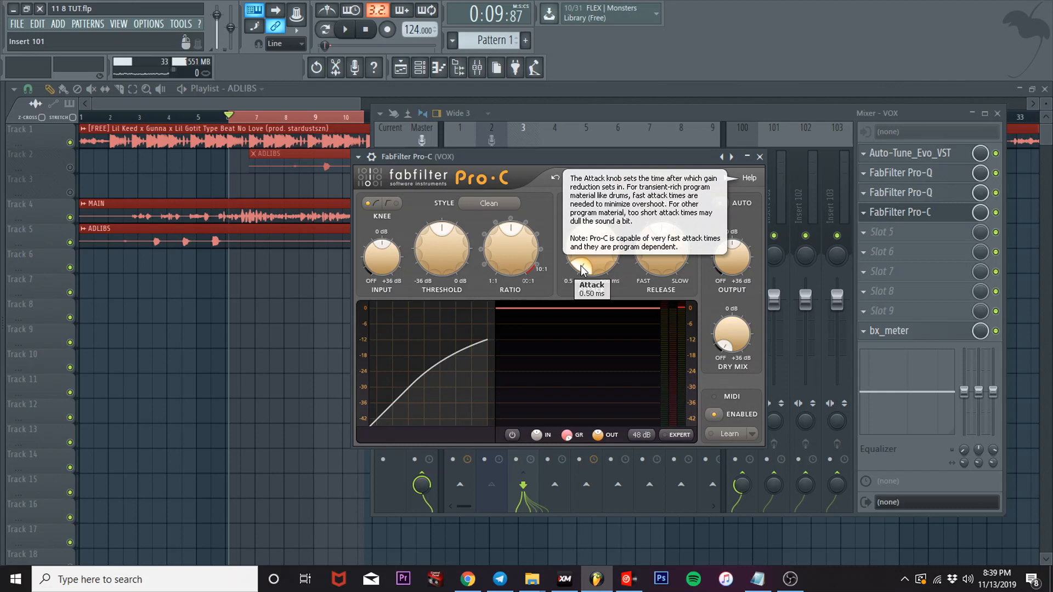
left_click_drag(510, 274, 542, 254)
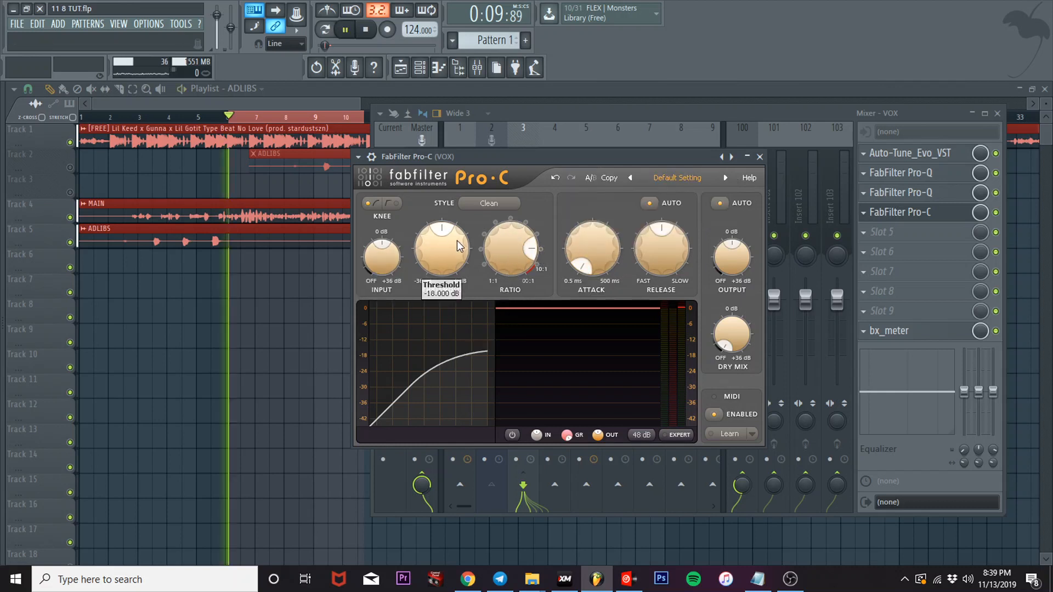
- Lower the compressor's threshold to about -30.8 dB during playback and switch to the hard knee
mouse_move(447, 233)
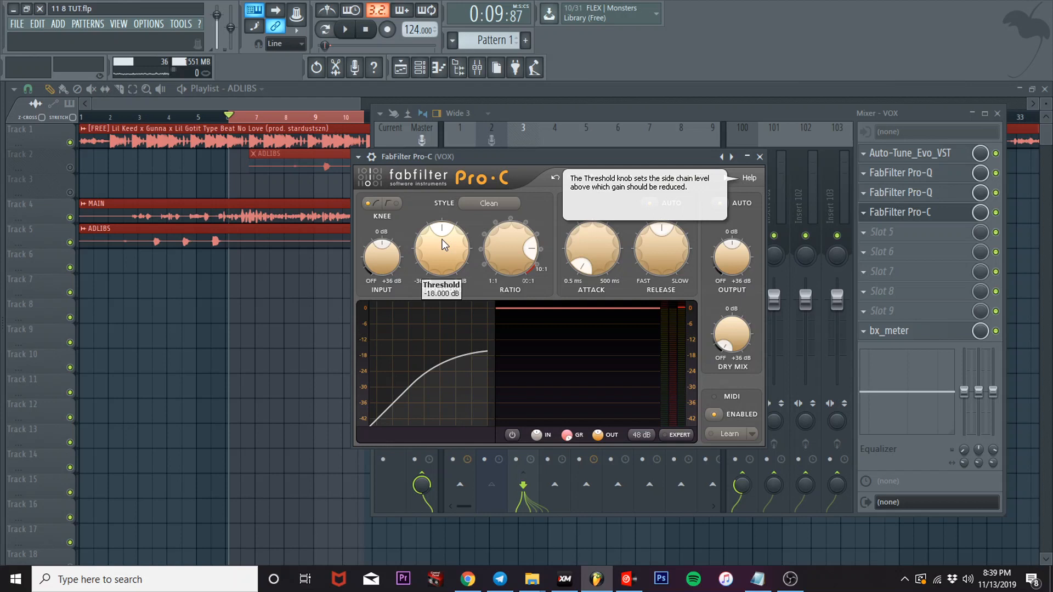
key("space")
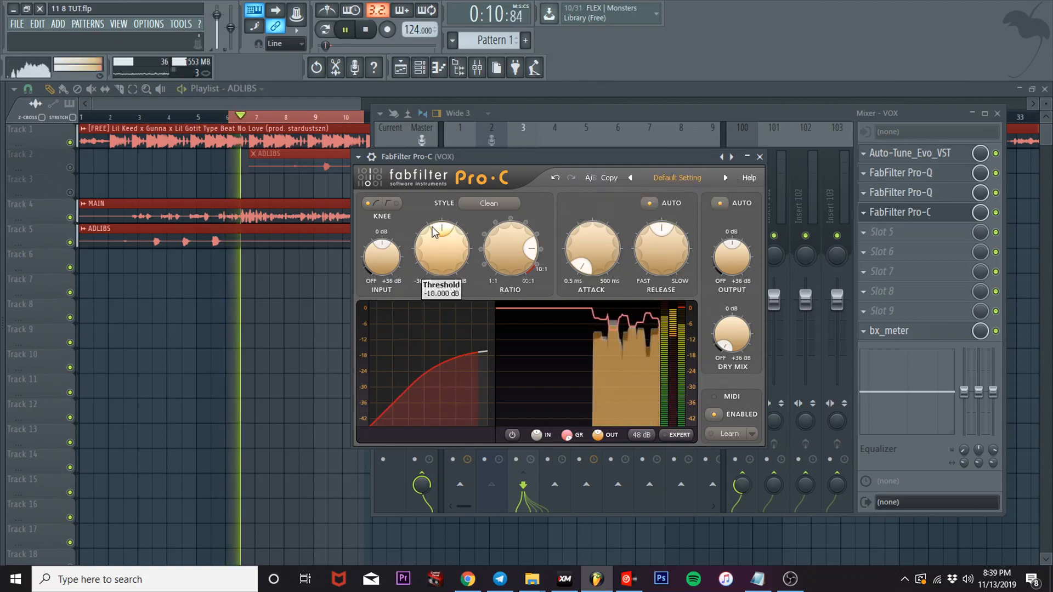
left_click_drag(433, 230, 422, 316)
left_click(396, 204)
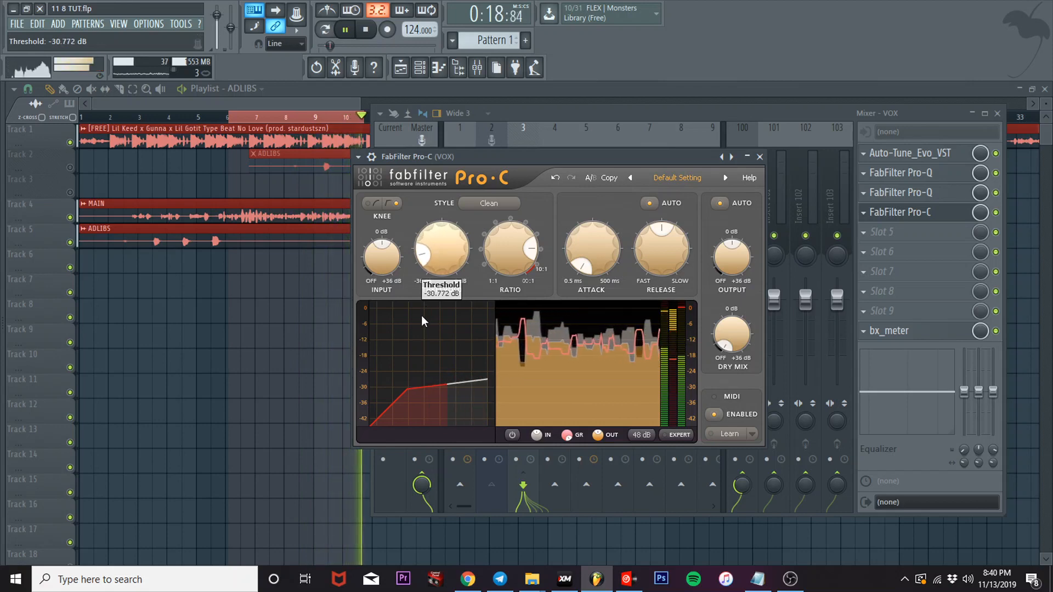
- Stop playback, switch the compressor to the soft knee for comparison and return it to the hard knee
key("space")
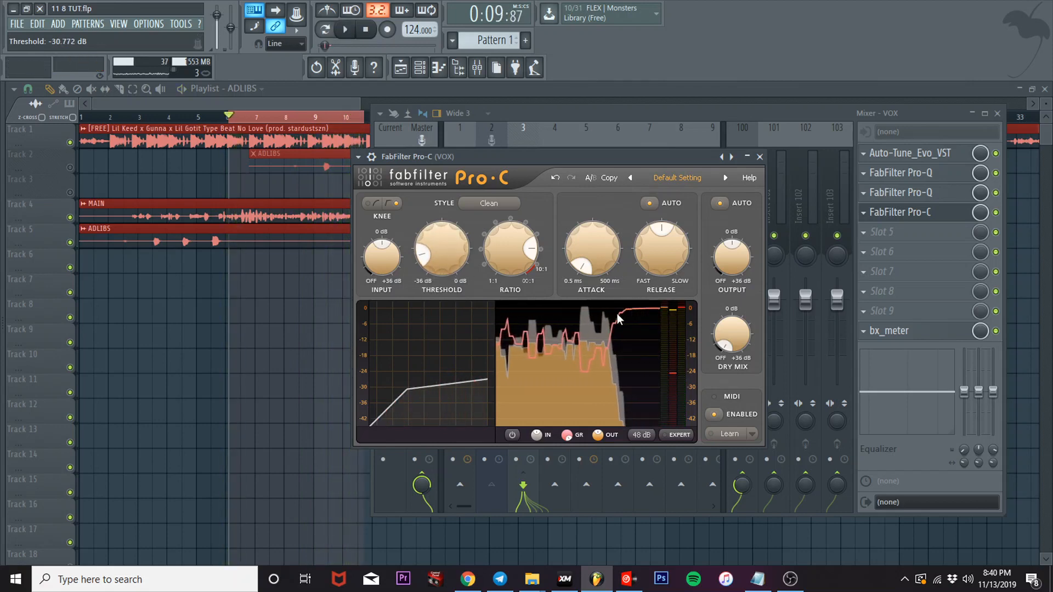
mouse_move(408, 388)
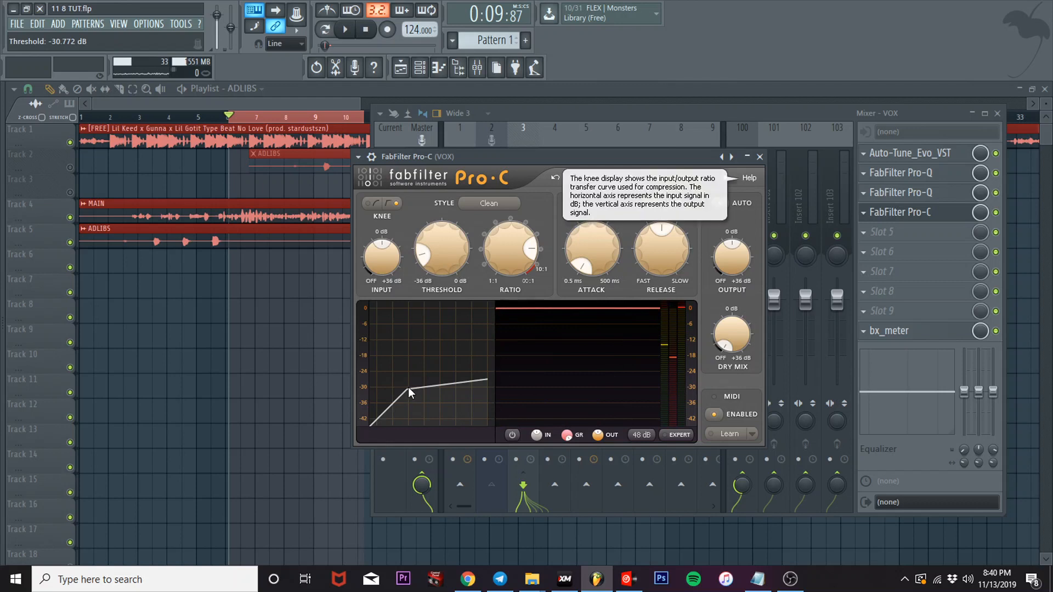
left_click(373, 203)
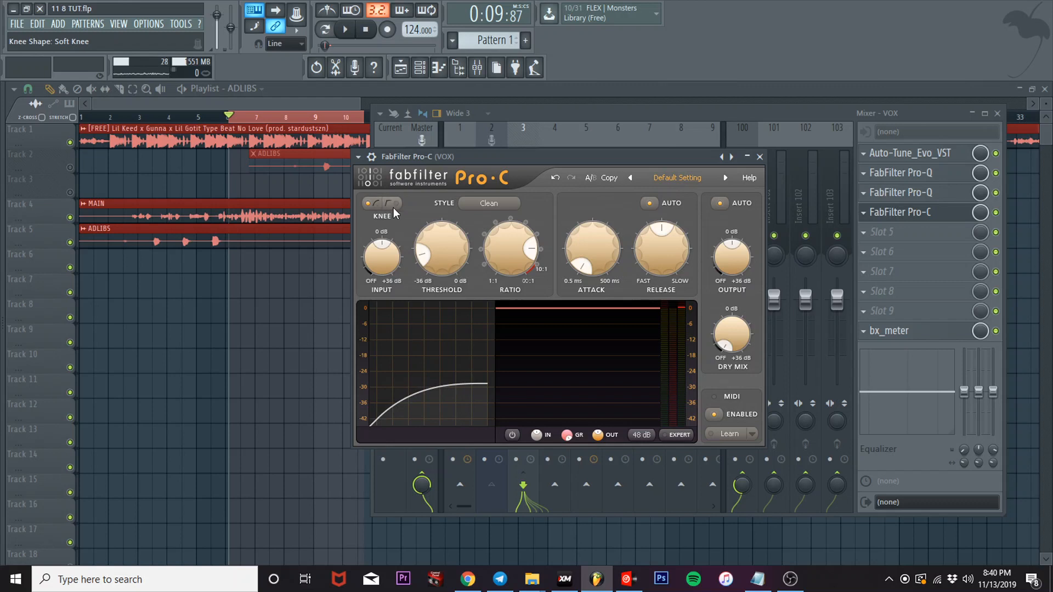
left_click(394, 206)
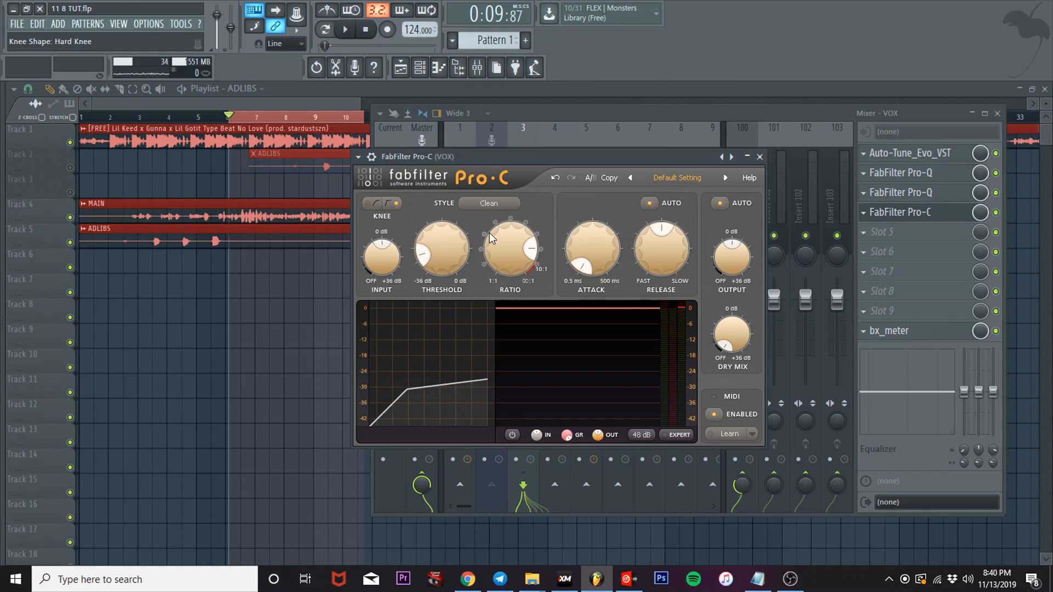
- Raise the compressor's threshold to about -27.1 dB while the song plays
mouse_move(435, 260)
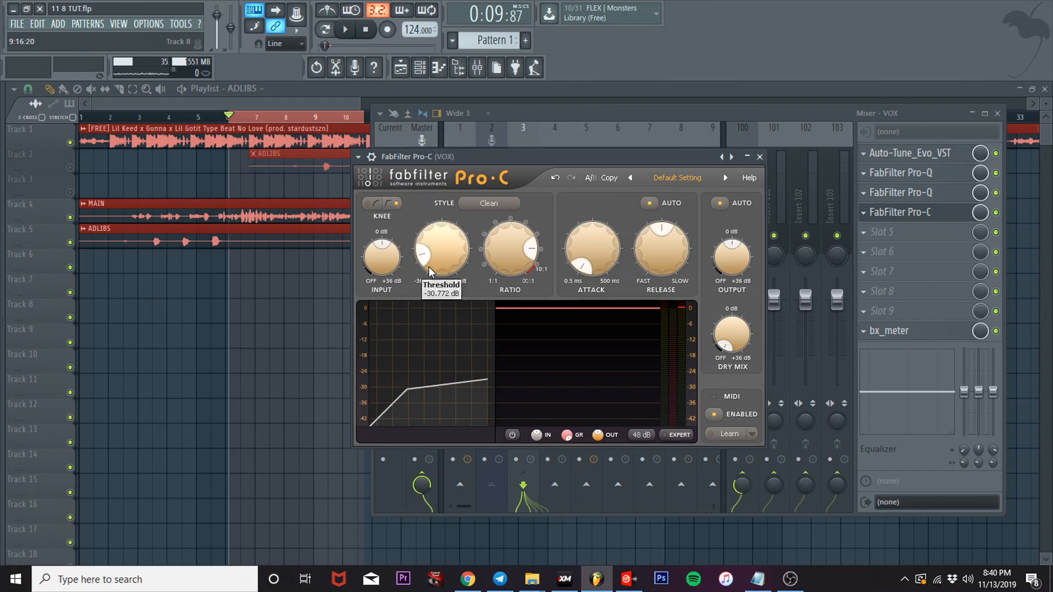
key("space")
left_click_drag(428, 273, 434, 240)
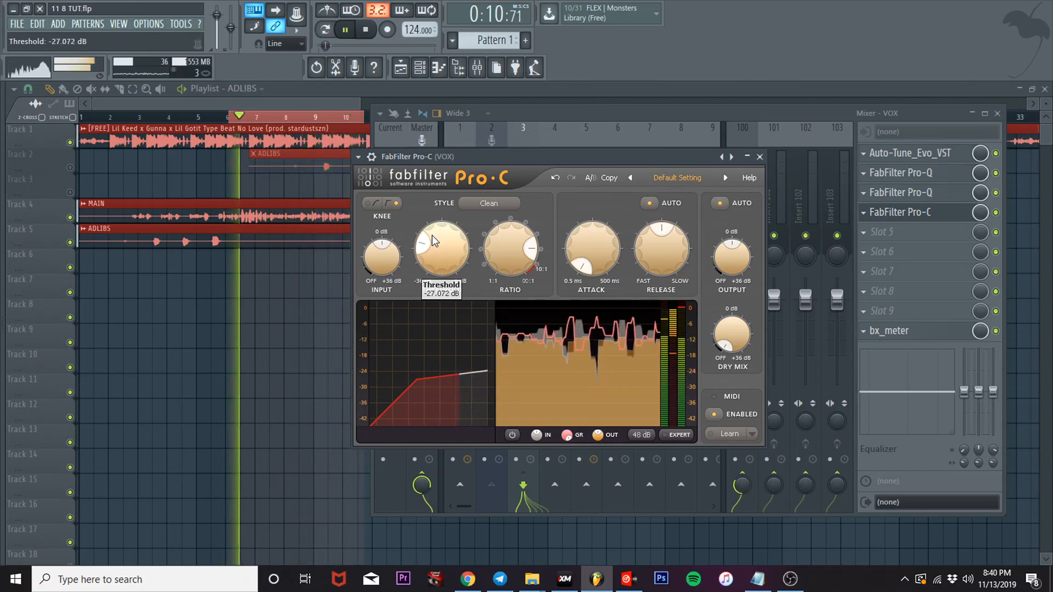
key("space")
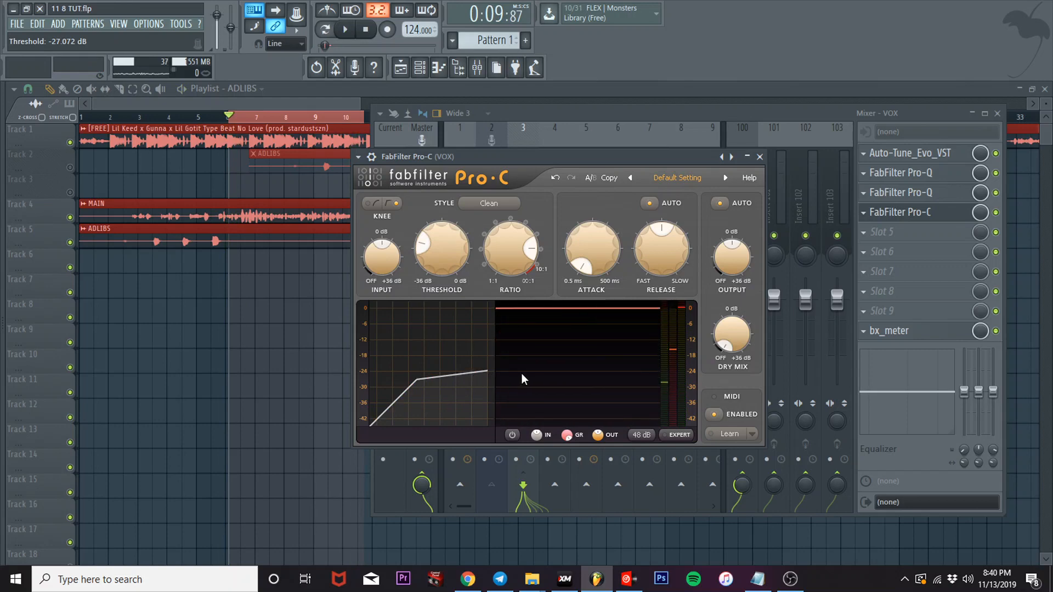
- Raise the compressor's output level to about +5.4 dB during playback and close Pro-C
mouse_move(511, 378)
mouse_move(443, 258)
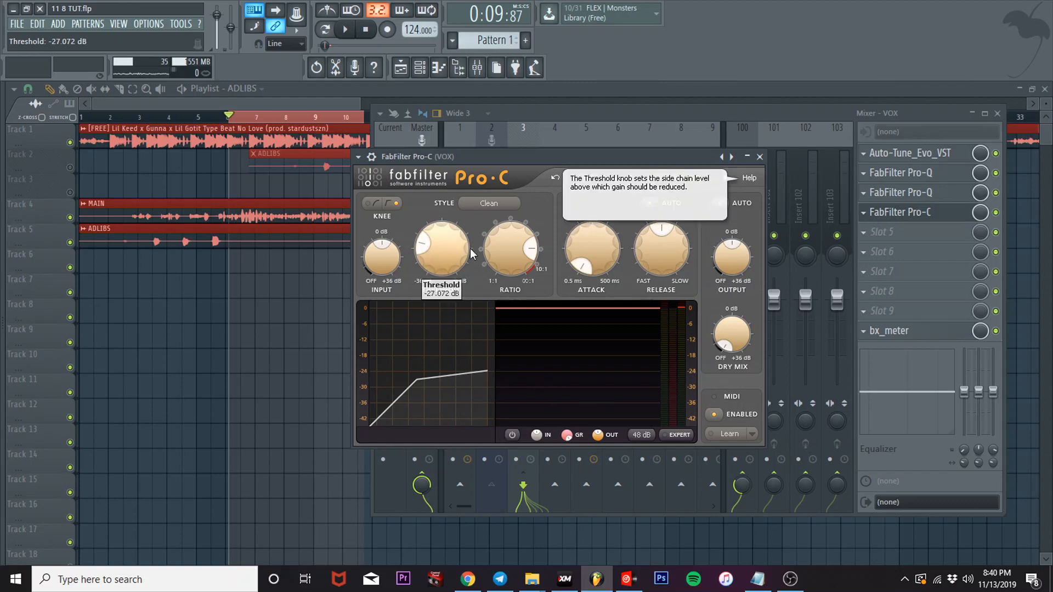
mouse_move(516, 252)
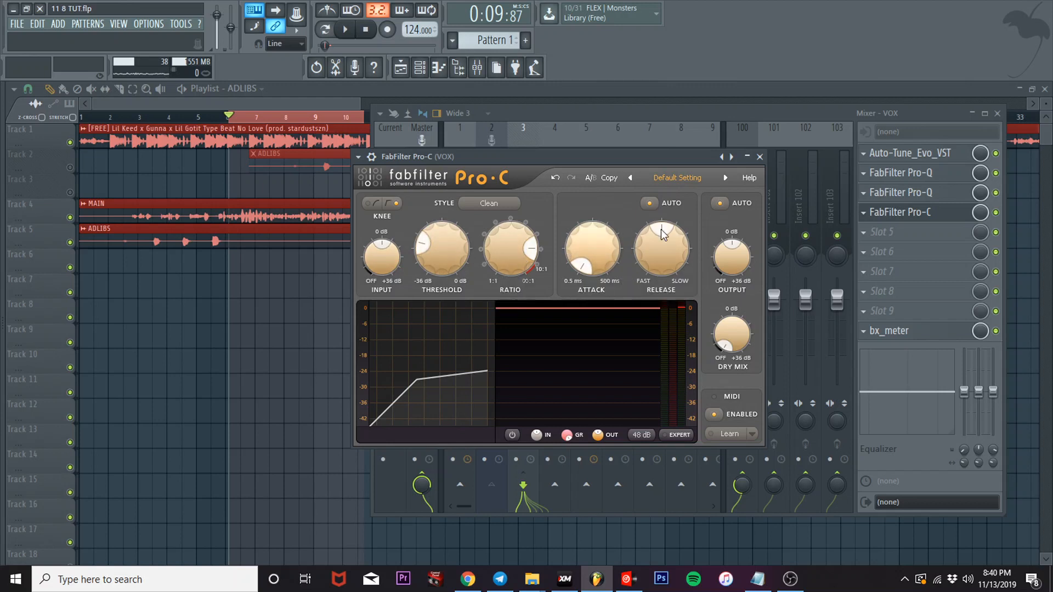
mouse_move(594, 261)
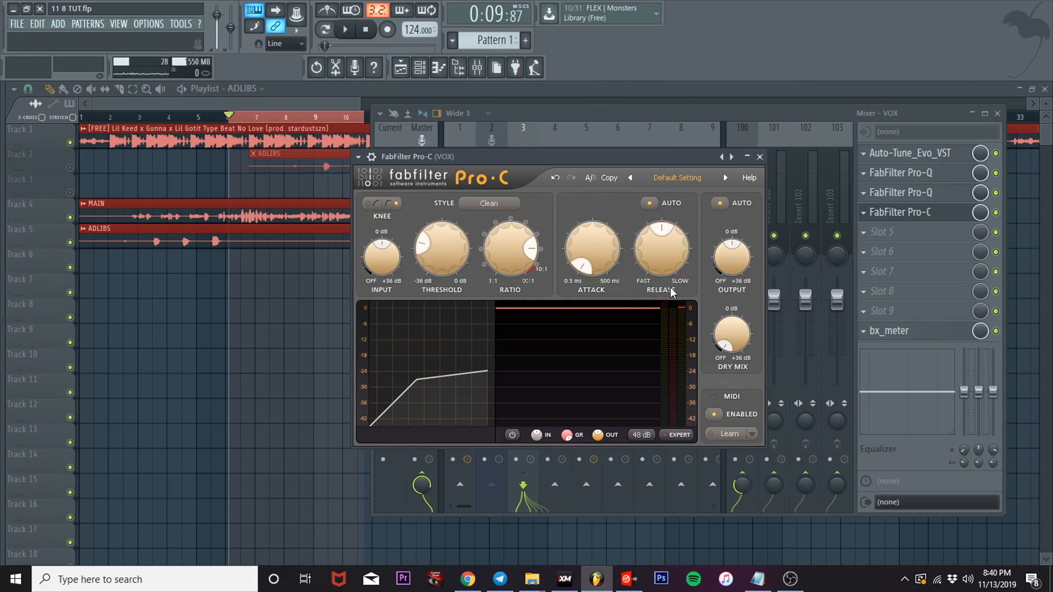
mouse_move(736, 260)
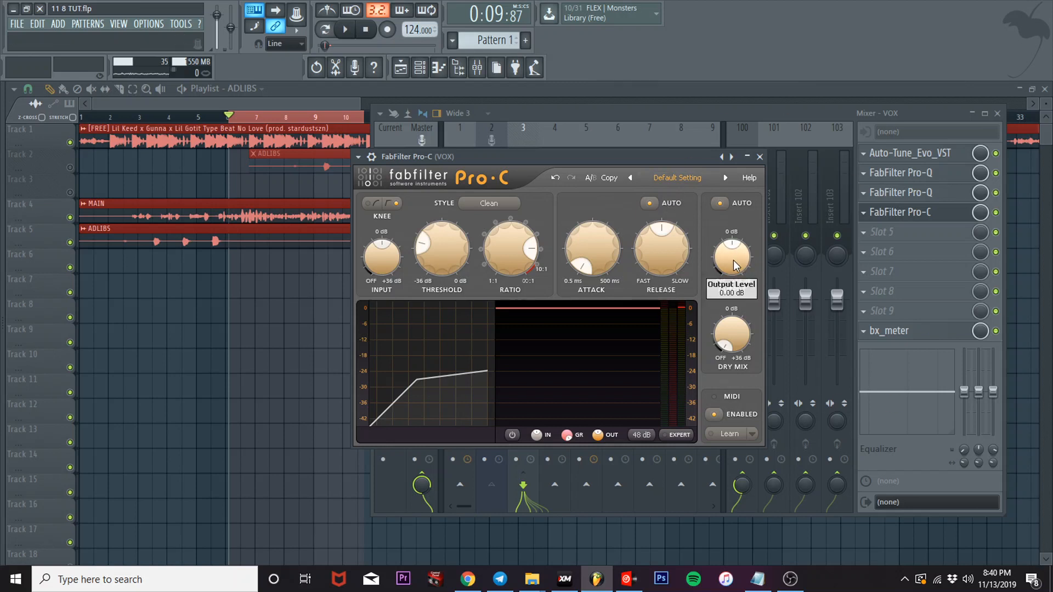
key("space")
left_click_drag(733, 262, 727, 236)
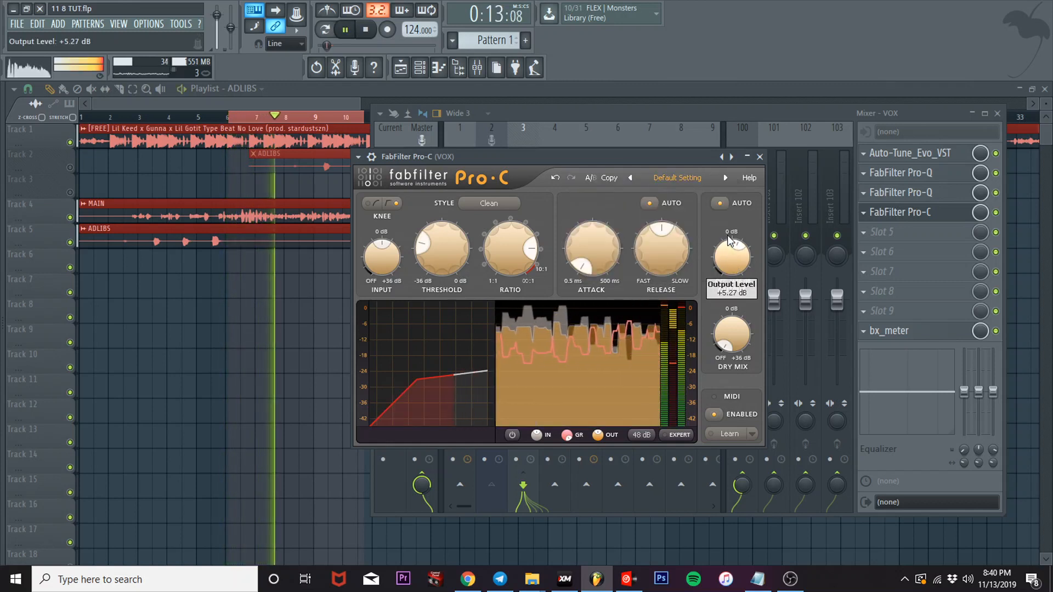
key("space")
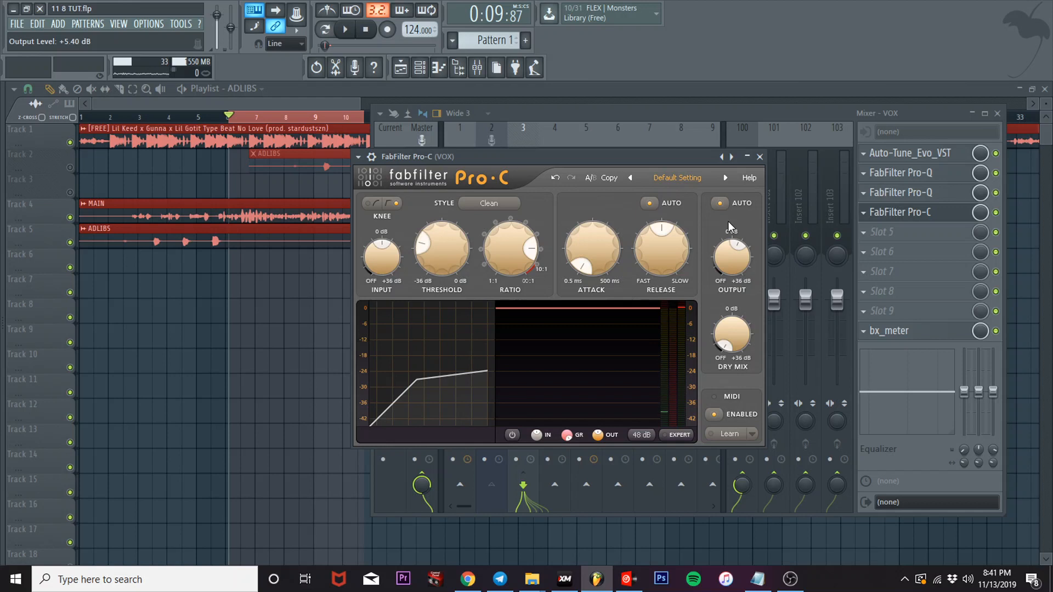
mouse_move(723, 262)
left_click(759, 157)
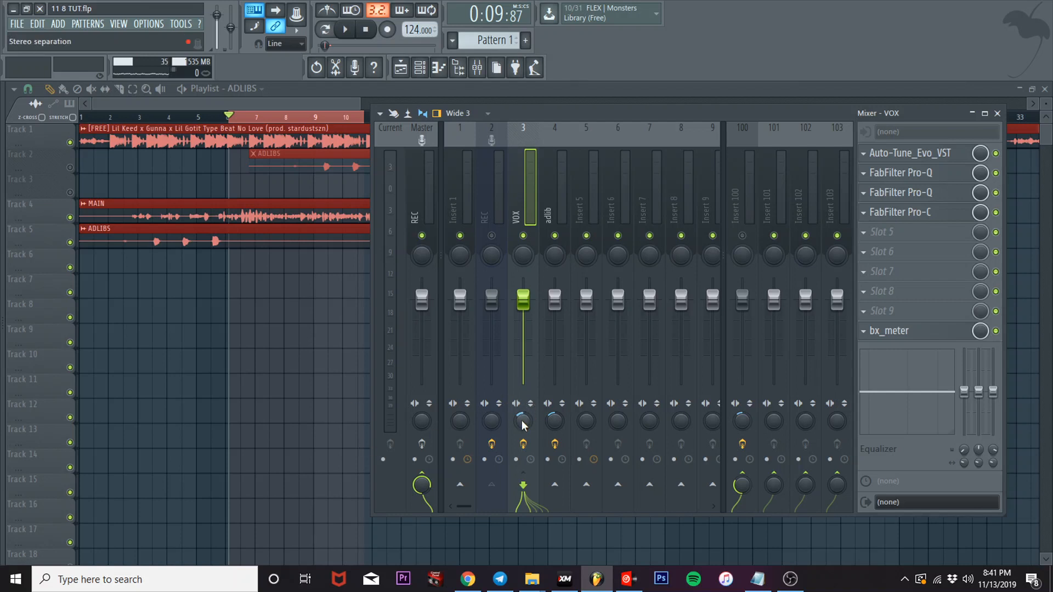
left_click_drag(522, 425, 522, 418)
right_click(525, 417)
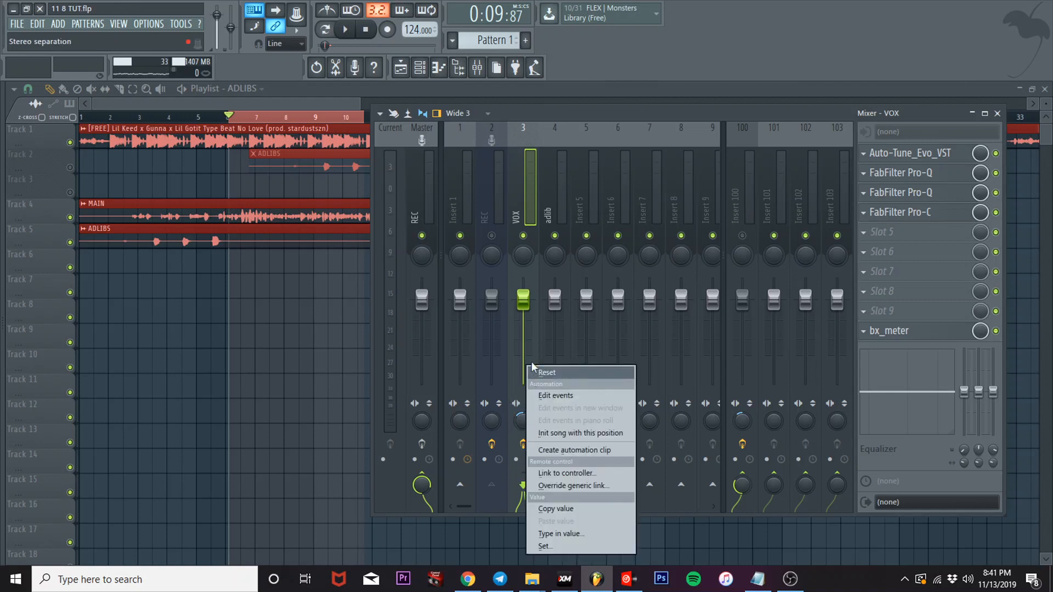
left_click(528, 207)
- Copy the VOX mixer track's state with its whole effect chain onto the adlib track, insert 4
right_click(528, 206)
mouse_move(572, 151)
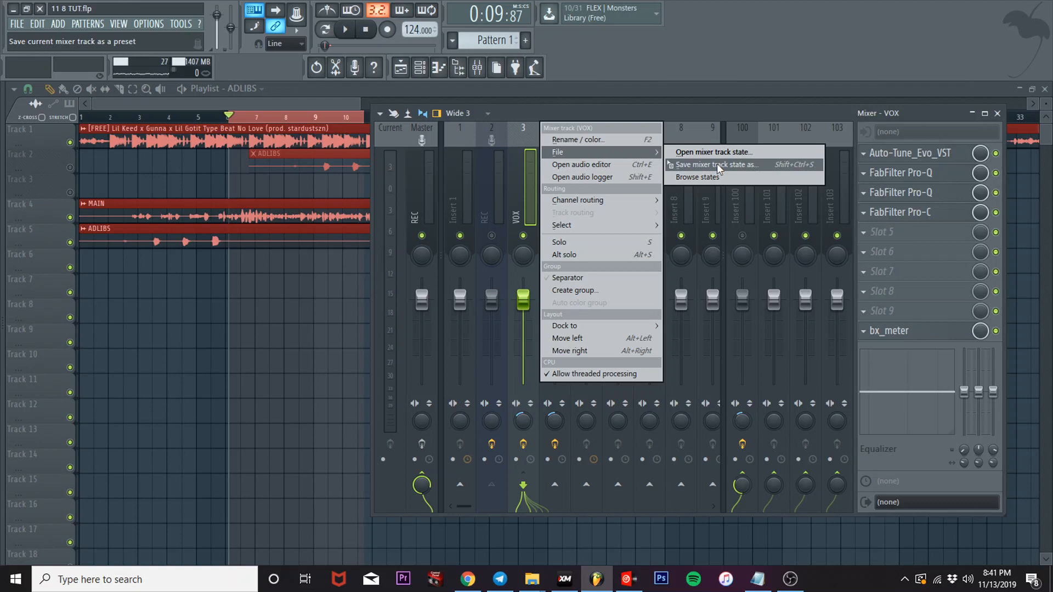
left_click_drag(724, 168, 657, 170)
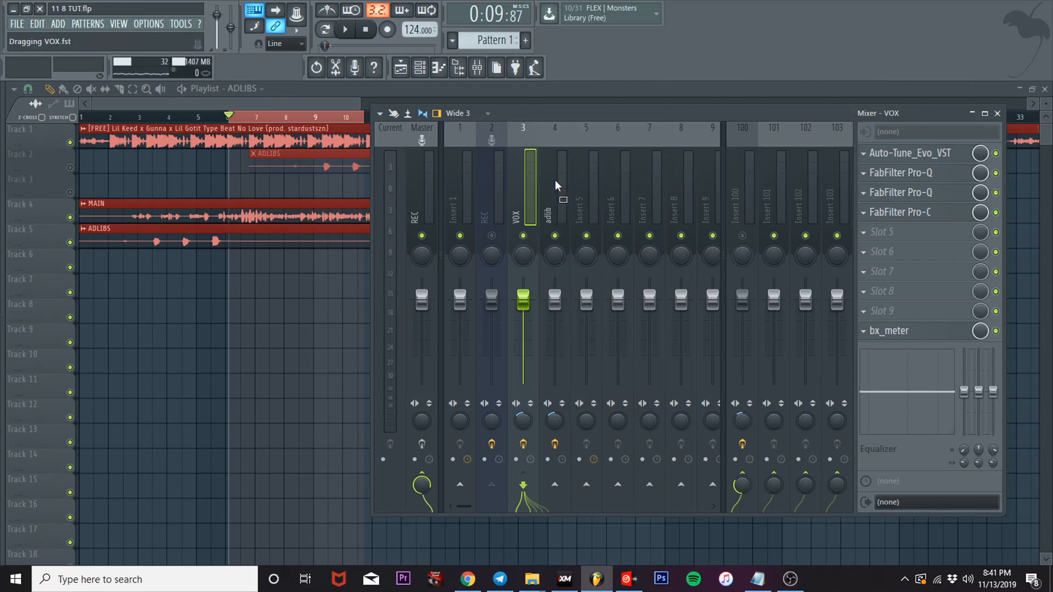
left_click_drag(555, 180, 555, 181)
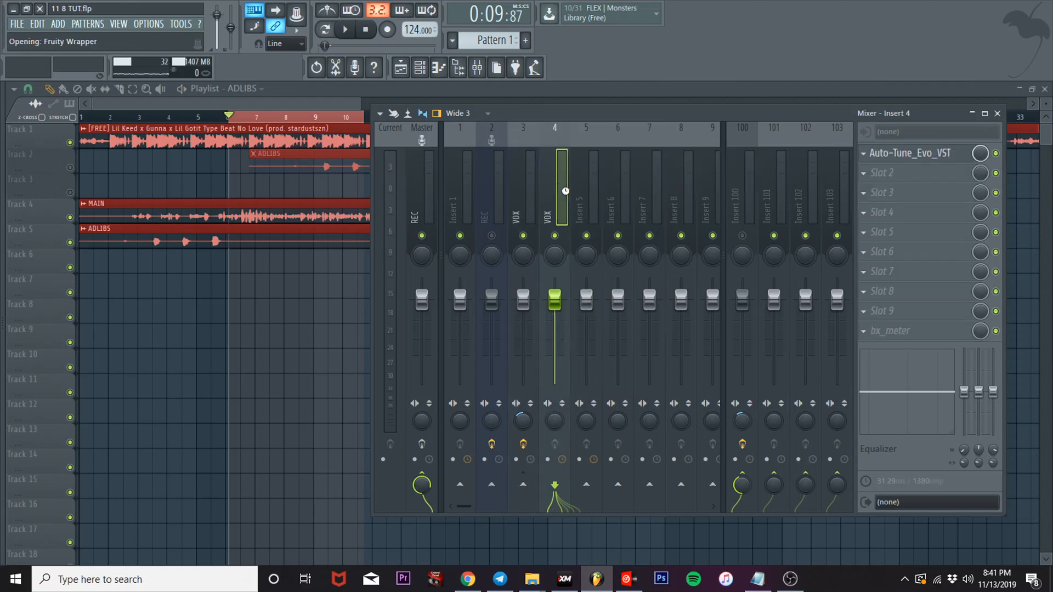
- Rename the copied mixer track on insert 4 as adlibs
right_click(556, 179)
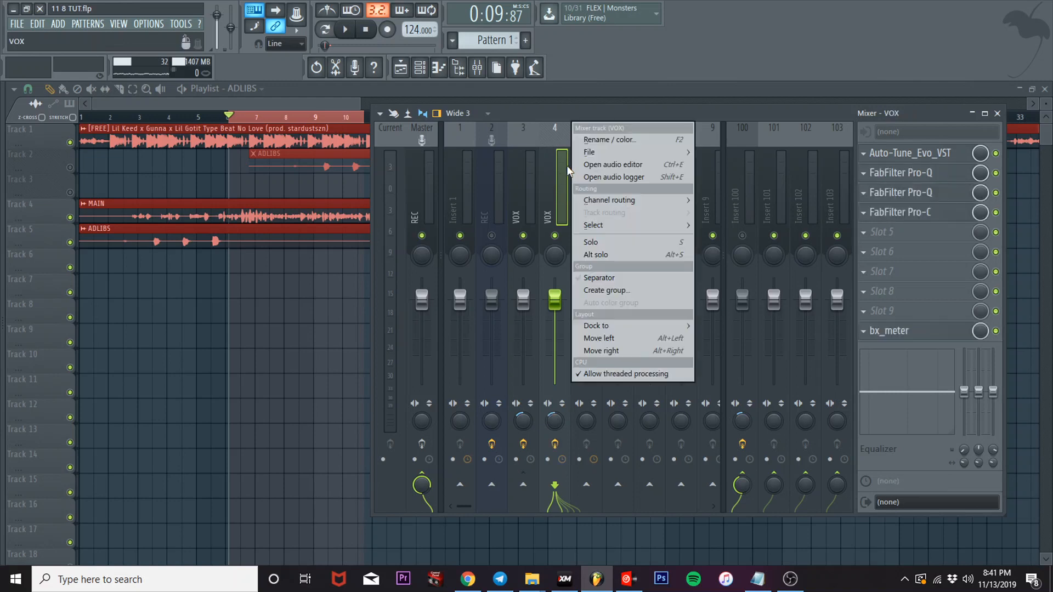
left_click(594, 137)
type("ad;")
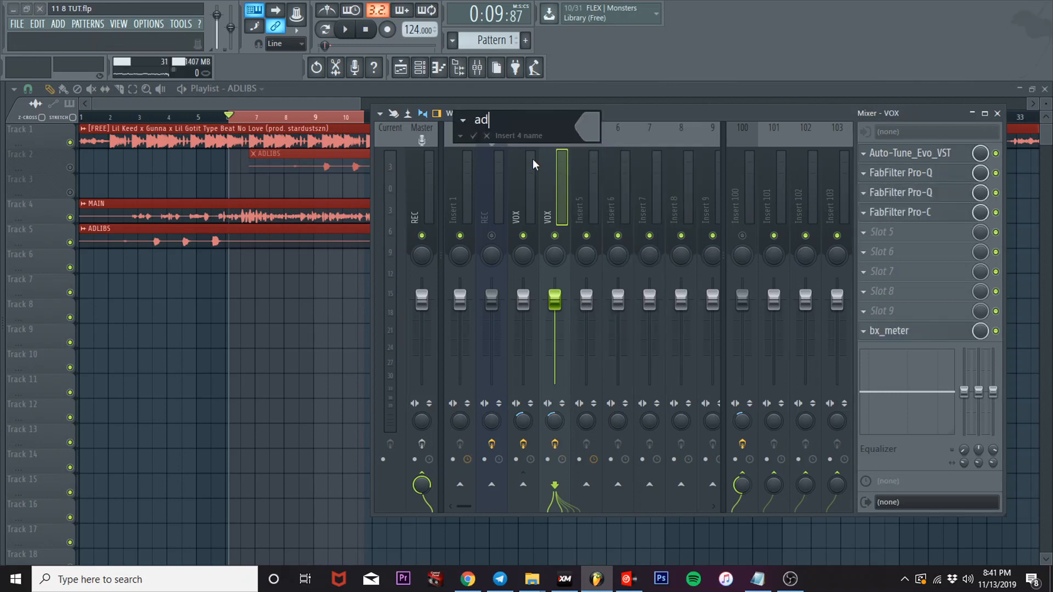
key("BackSpace")
type("lbs")
key("BackSpace")
key("BackSpace")
type("ibs")
key("Escape")
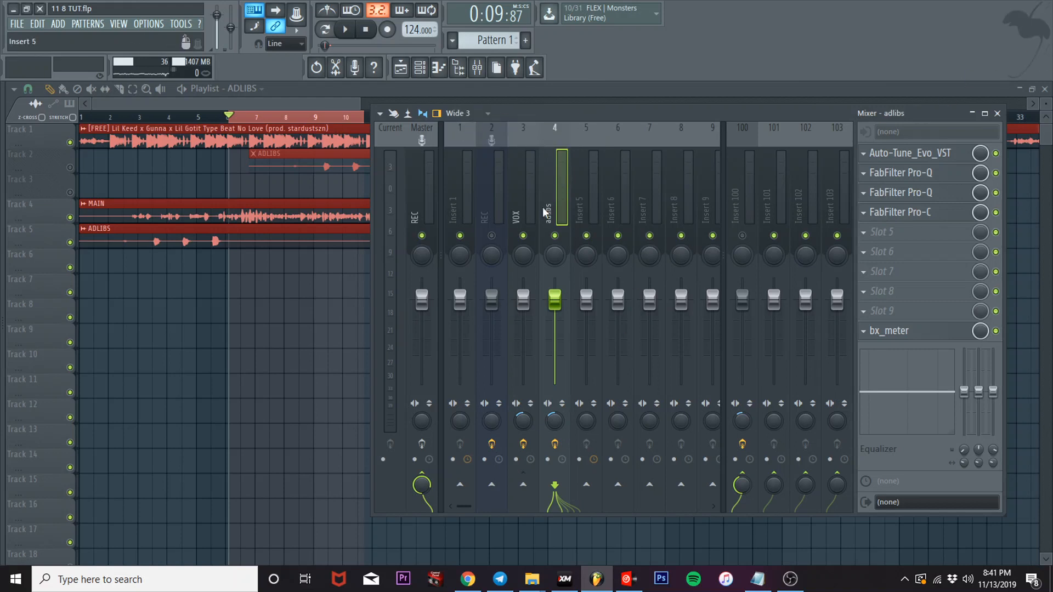
- Clear the time selection in the playlist and place the playhead just after bar 3, before the adlibs
left_click(201, 117)
left_click(147, 118)
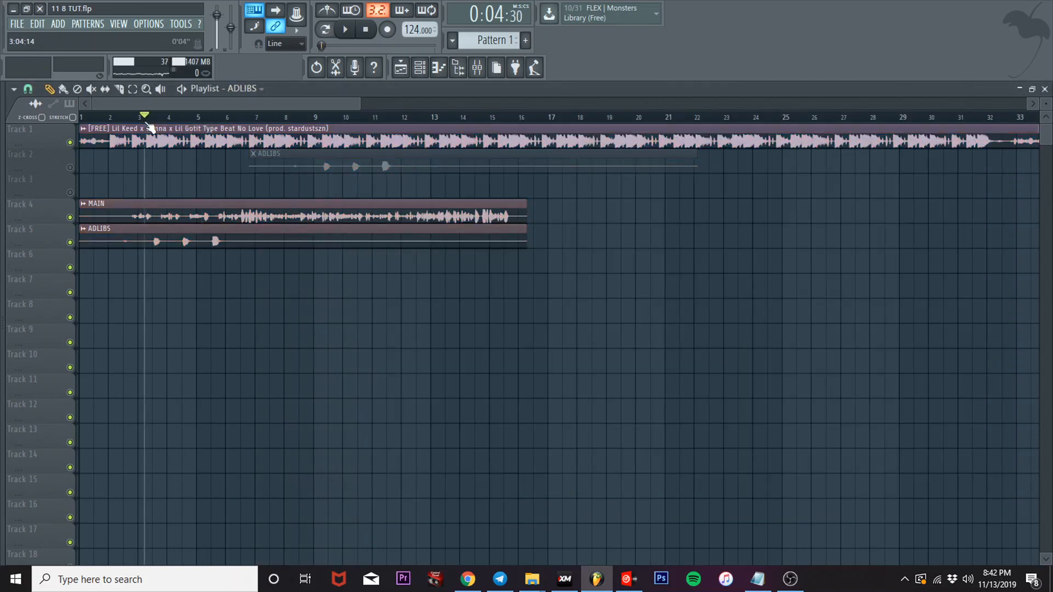
- Increase the adlibs mixer track's stereo separation and lower its volume to about -5.9 dB
left_click(477, 67)
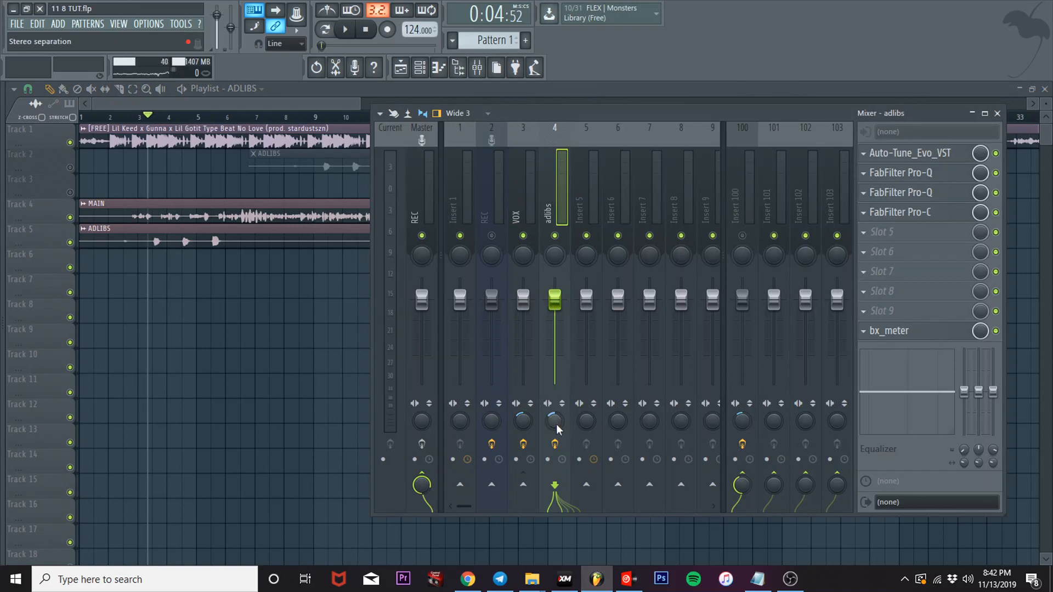
scroll(558, 427, "down", 10)
left_click_drag(564, 304, 564, 324)
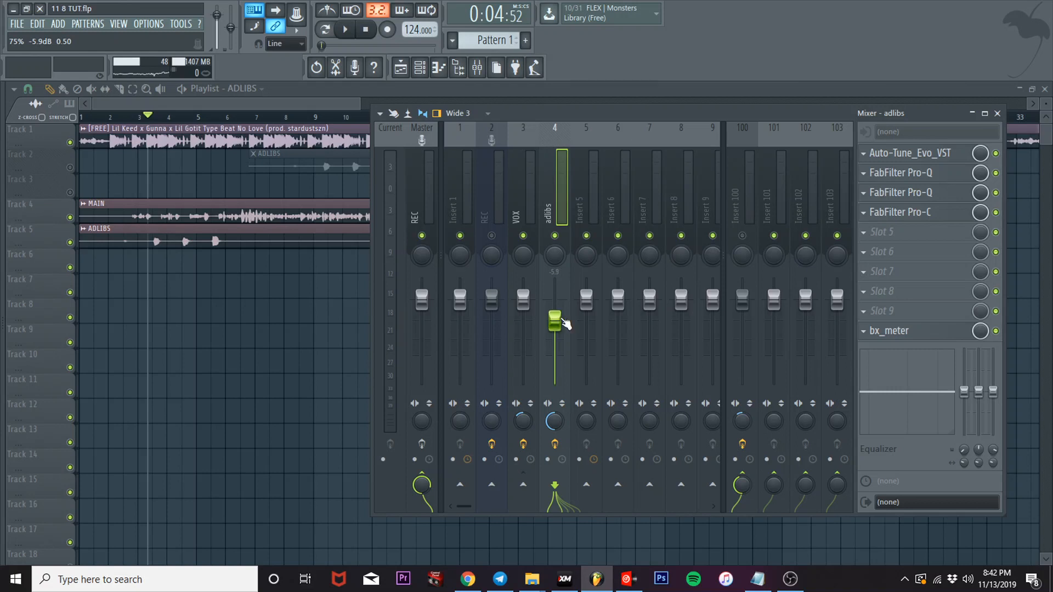
- In the adlibs track's second Pro-Q, delete the blue band and raise the green band's gain to about +11.2 dB
left_click(919, 197)
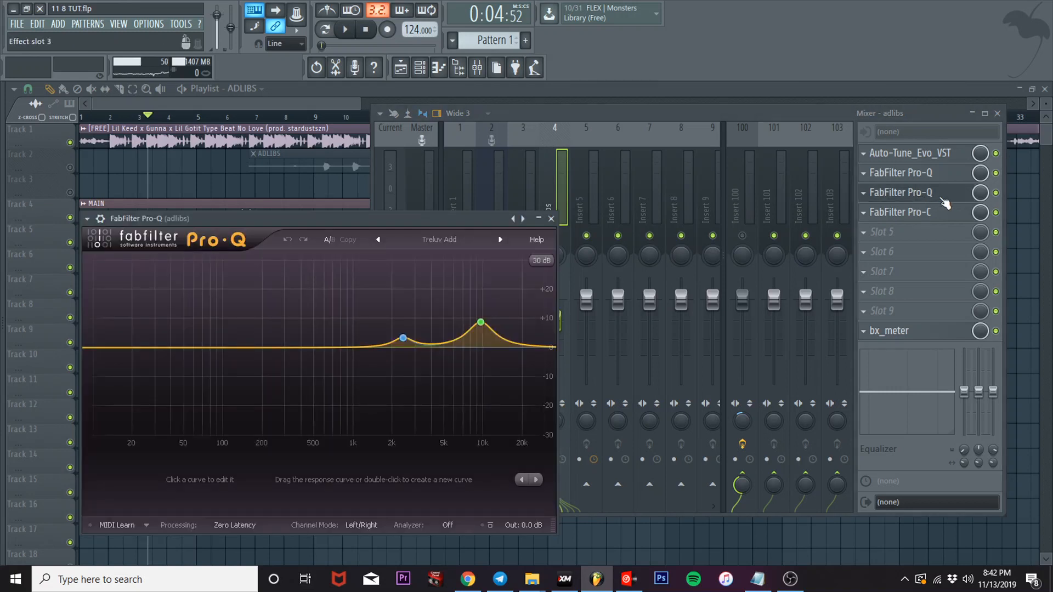
left_click(403, 338)
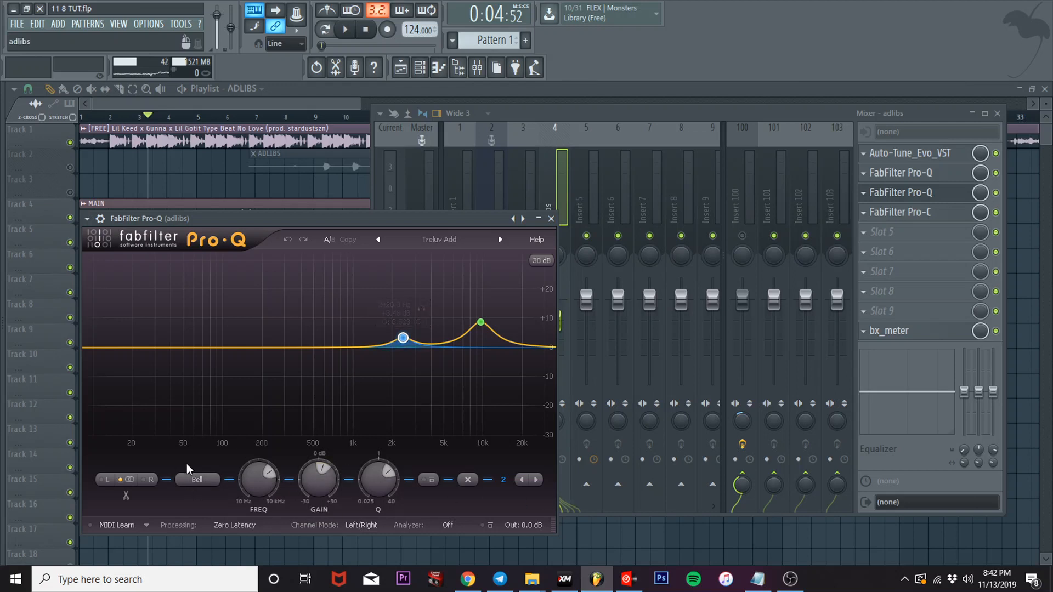
left_click(468, 480)
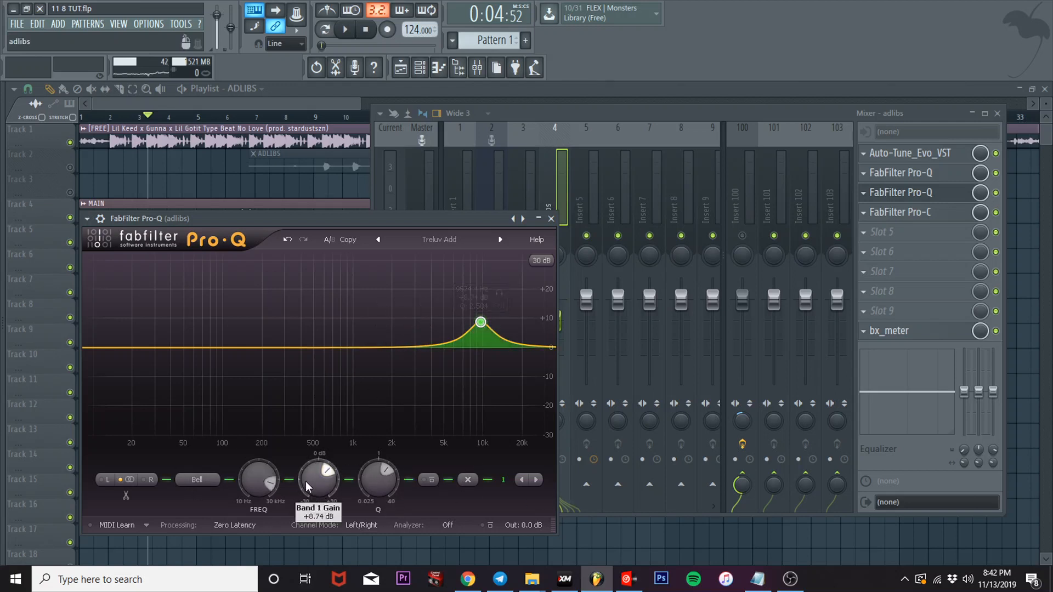
mouse_move(311, 481)
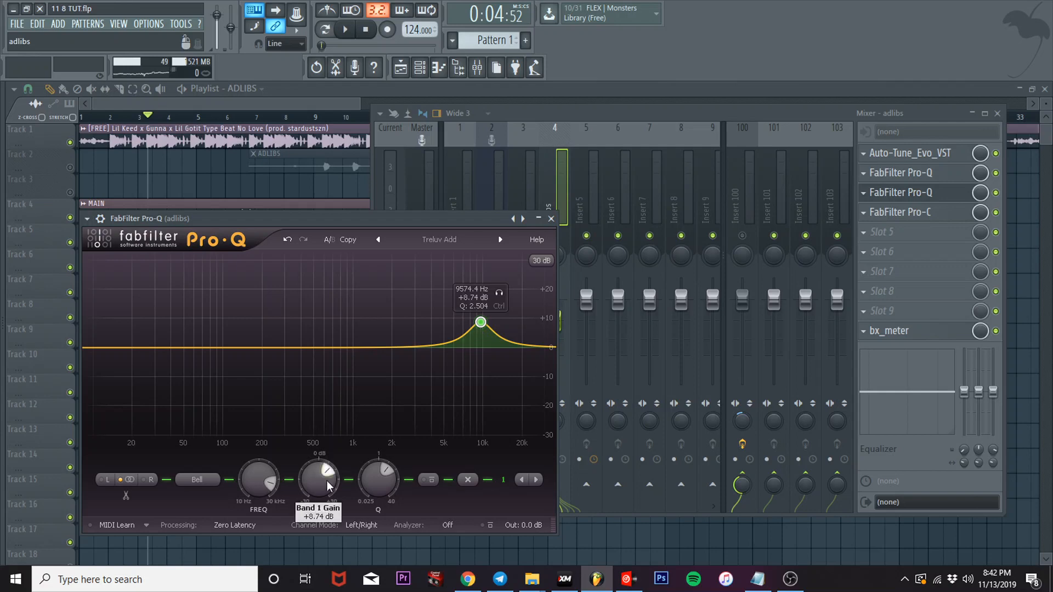
scroll(315, 479, "up", 4)
scroll(318, 475, "up", 4)
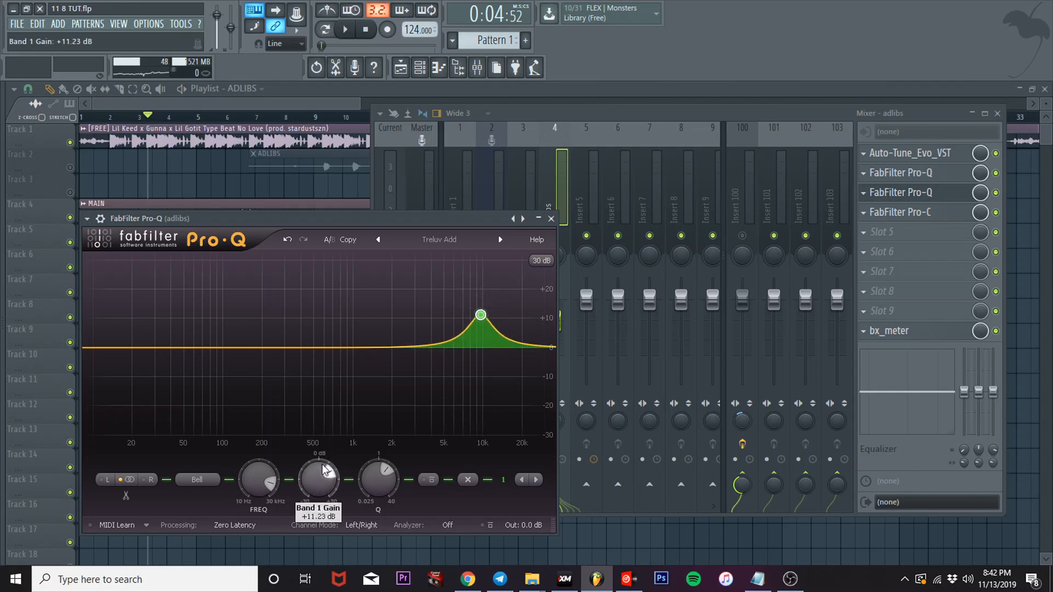
left_click(551, 218)
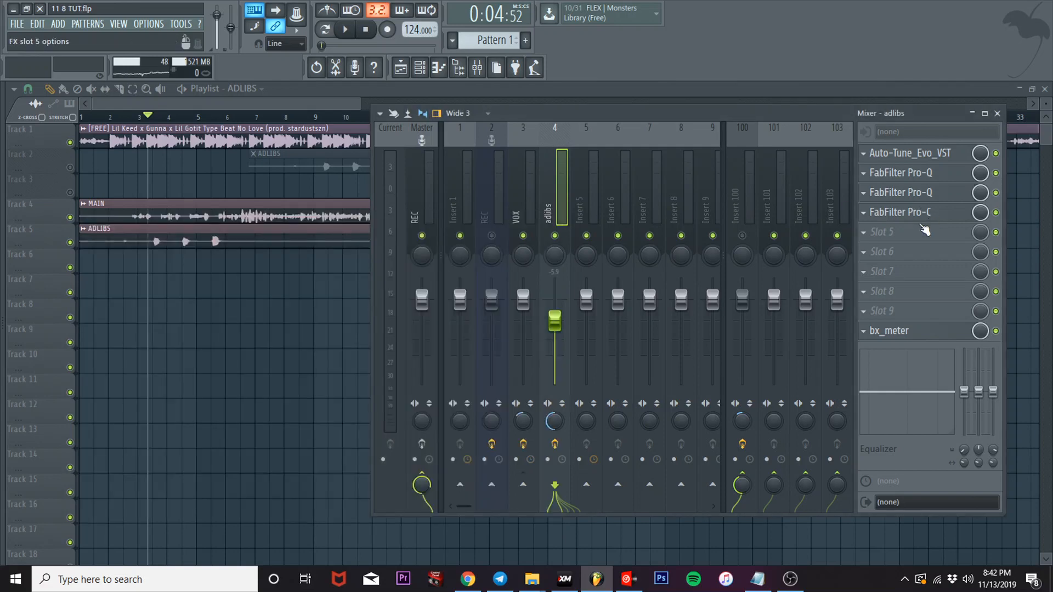
- Load Soundgoodizer into effect slot 5 of the adlibs track, keep preset A and close its window
left_click(902, 233)
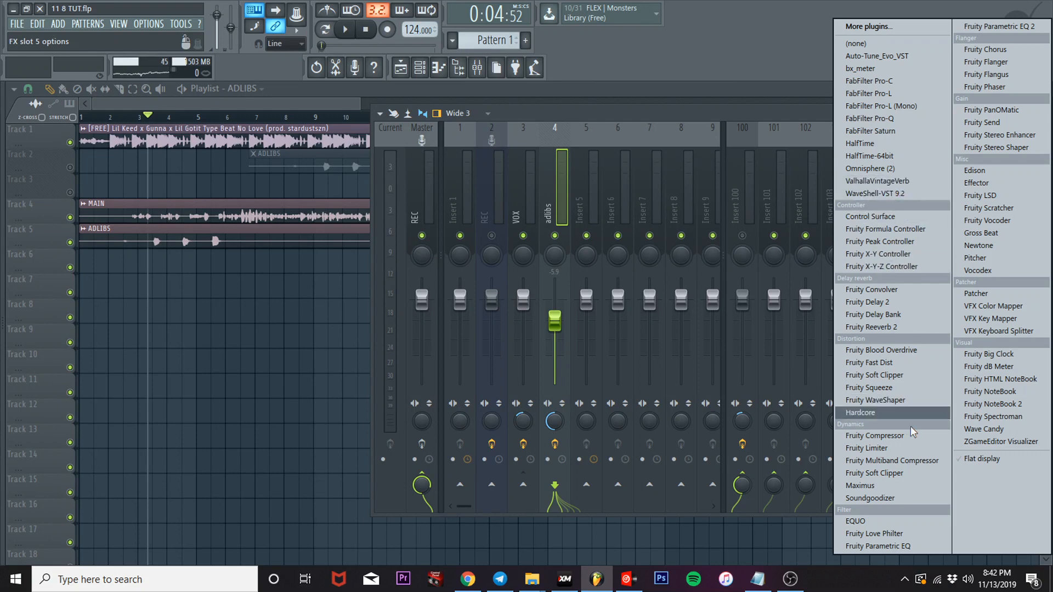
left_click(888, 497)
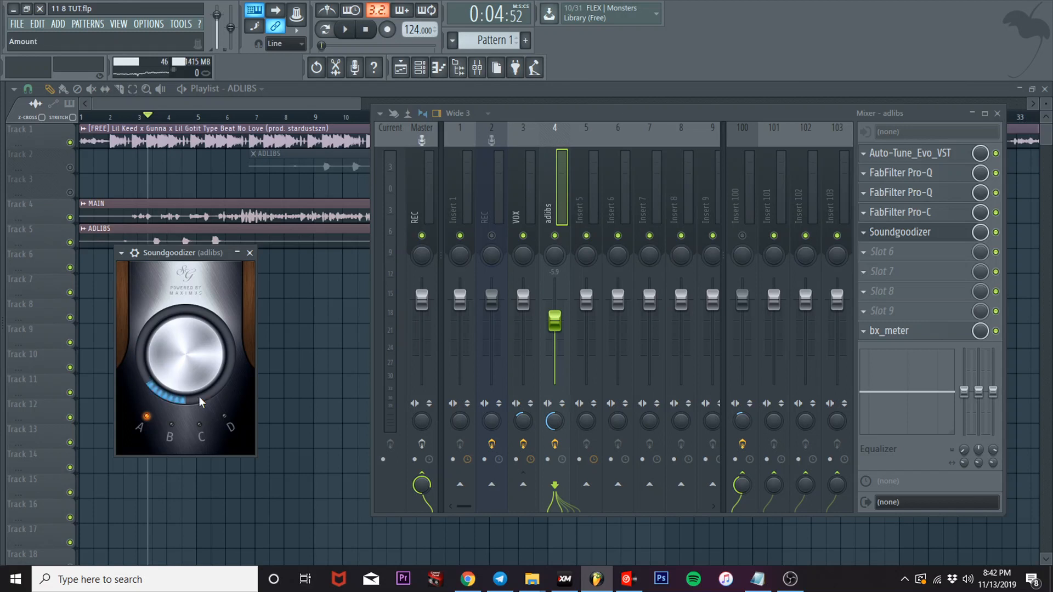
left_click(250, 252)
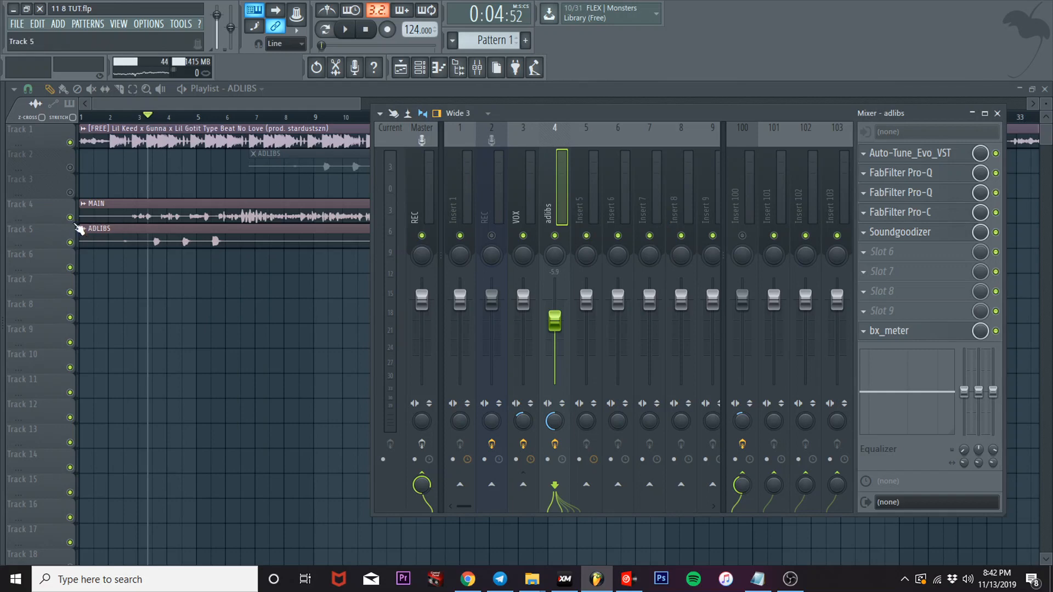
- Mute the MAIN vocal on Track 4 and play the adlibs against the beat with the mixer open
key("F9")
key("space")
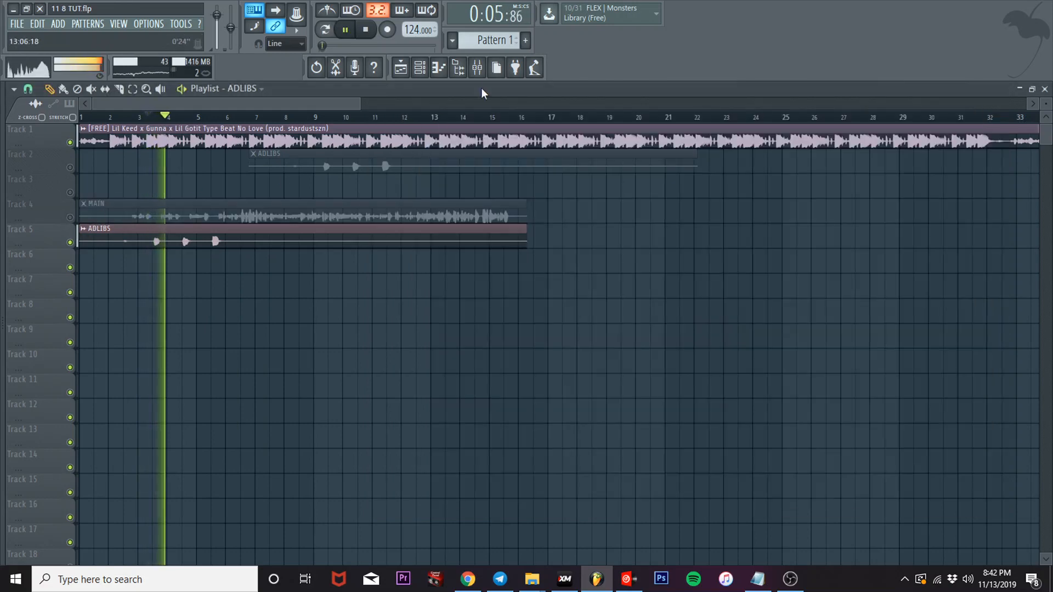
left_click(476, 67)
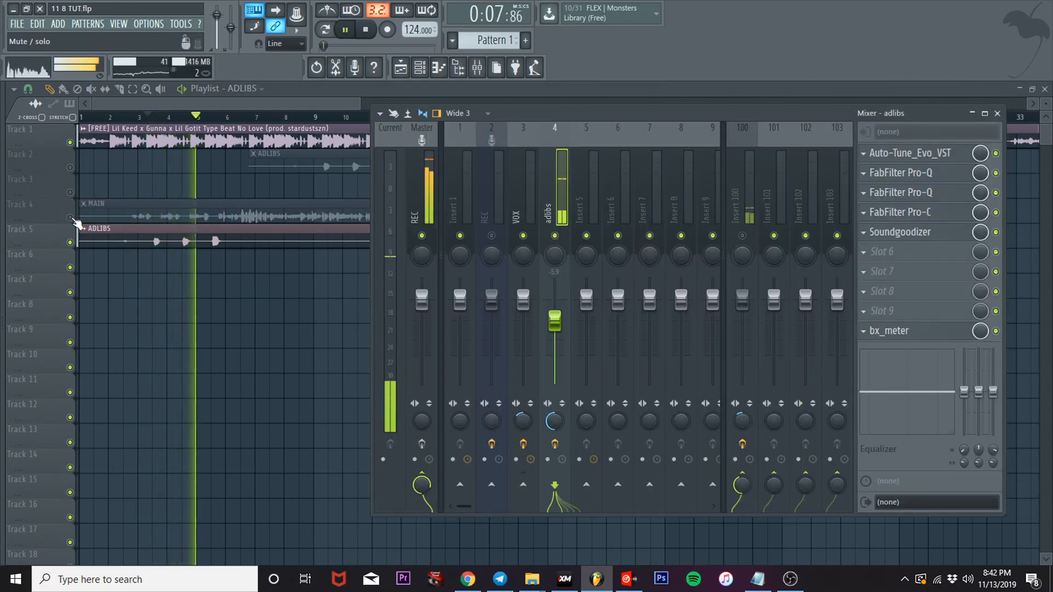
- Restart playback, unmute the MAIN vocal on Track 4 and play it with the adlibs over the beat before stopping
key("space")
key("space")
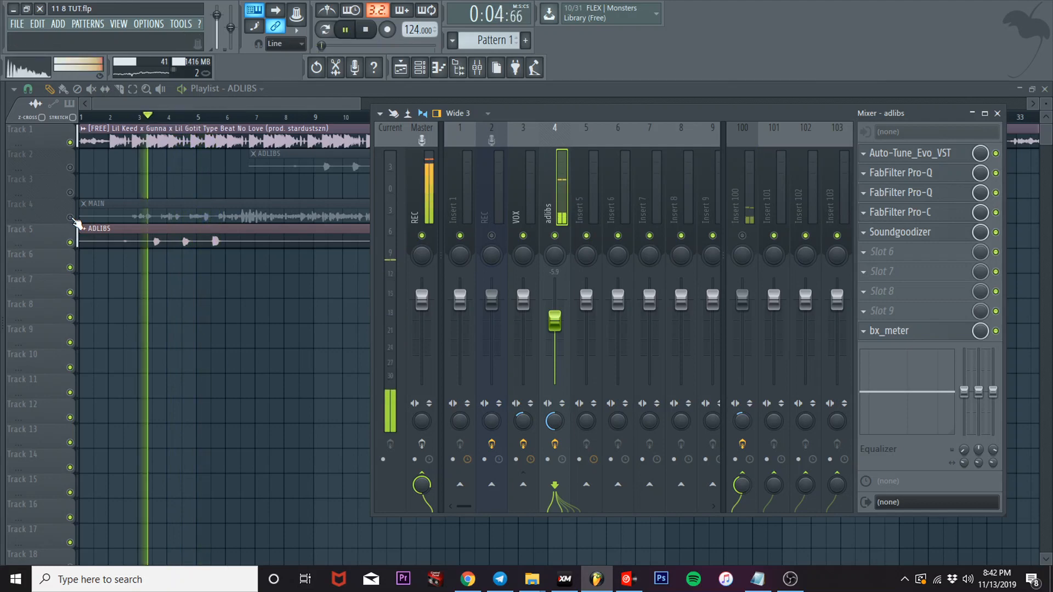
left_click(72, 218)
left_click(476, 67)
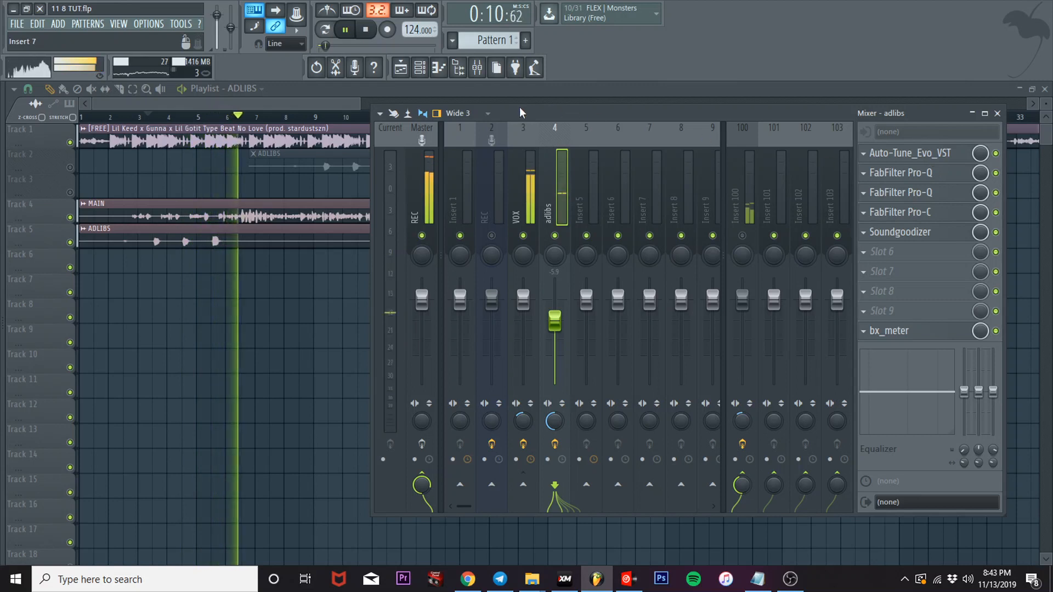
key("space")
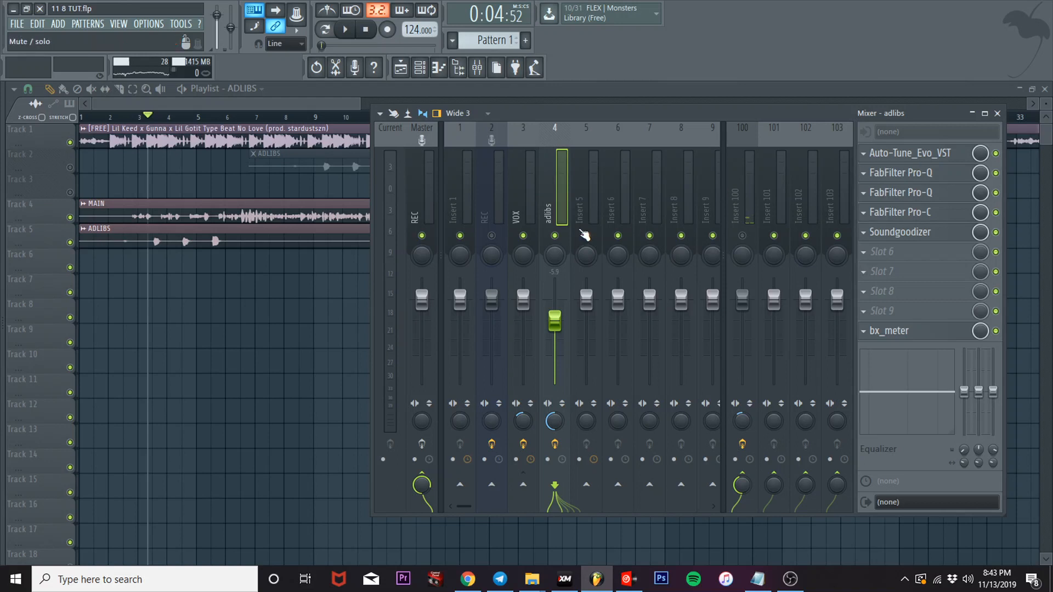
- In the adlibs track's first Pro-Q, raise the green low shelf band's frequency to about 105 Hz and return to the mixer
left_click(923, 174)
left_click(477, 346)
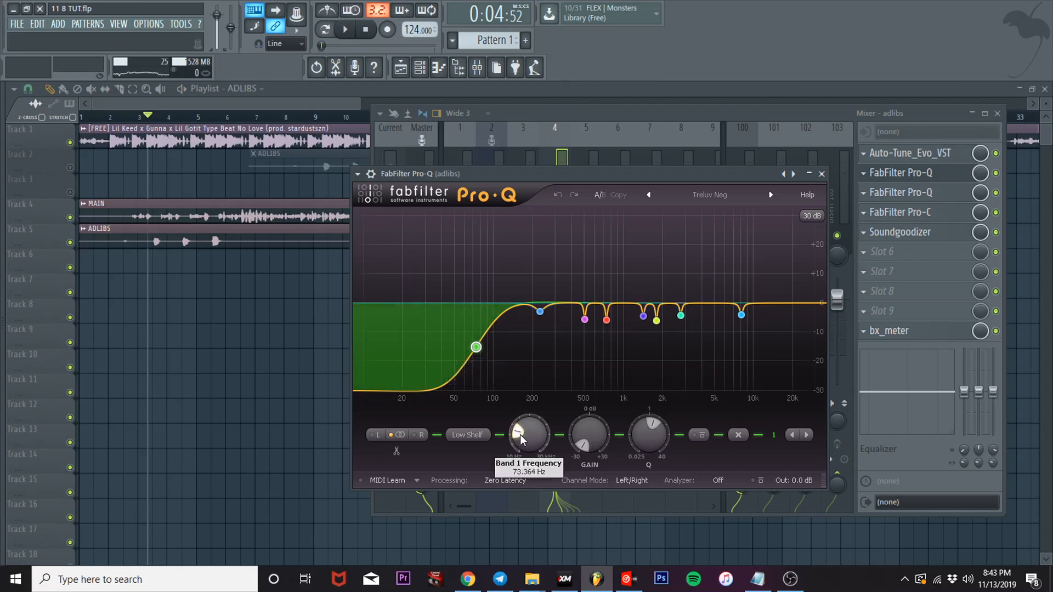
scroll(525, 442, "up", 1)
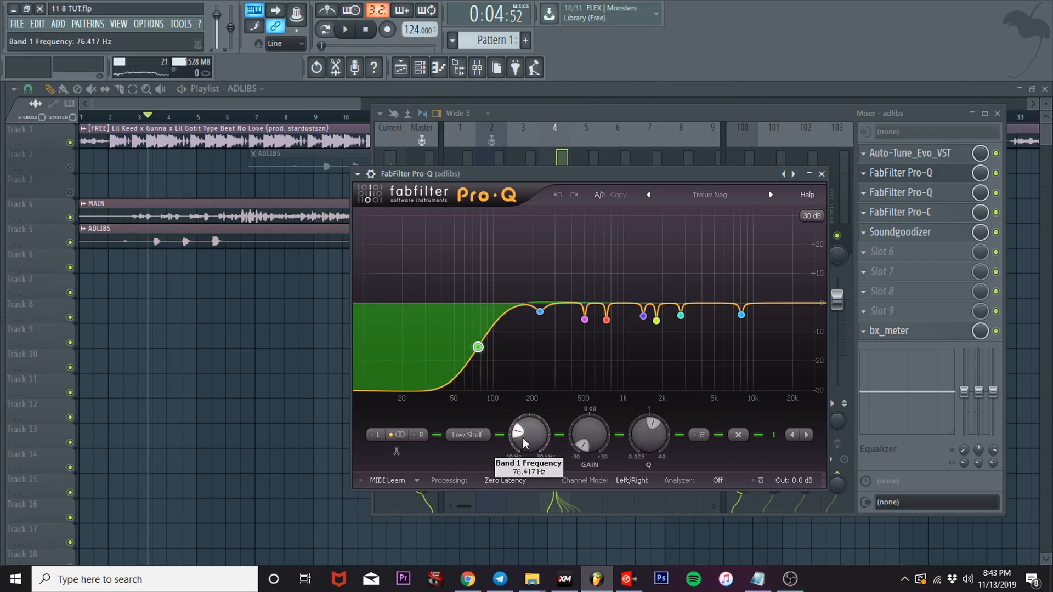
scroll(523, 442, "up", 4)
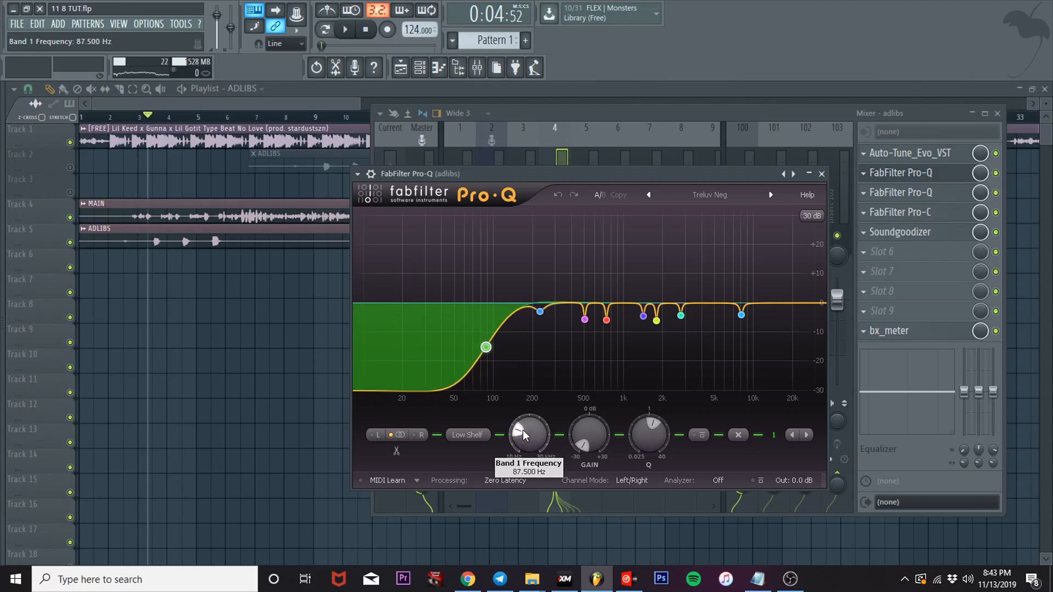
scroll(523, 429, "up", 3)
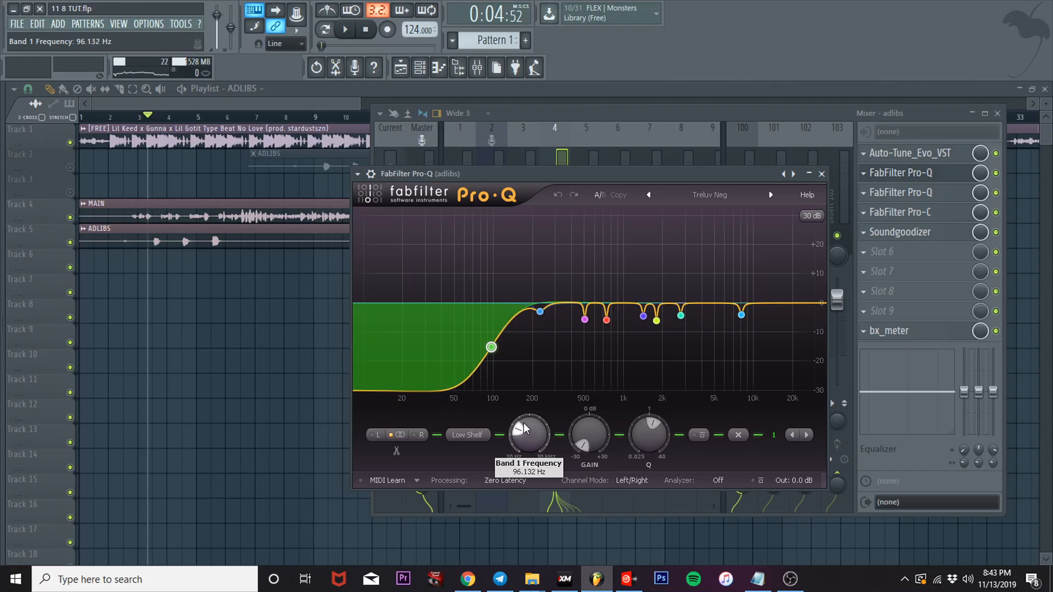
scroll(524, 423, "up", 2)
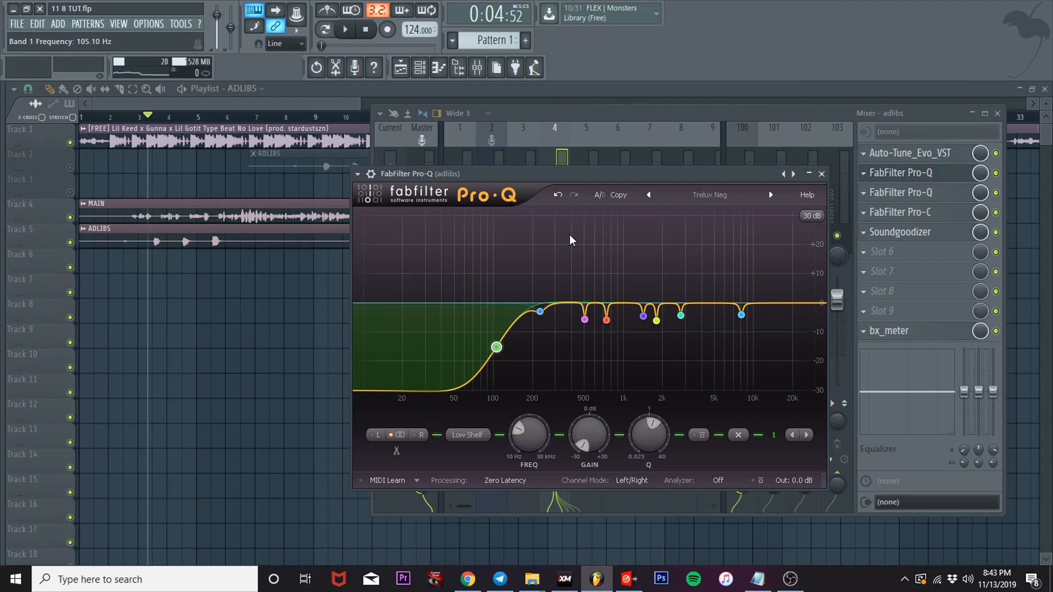
left_click(593, 116)
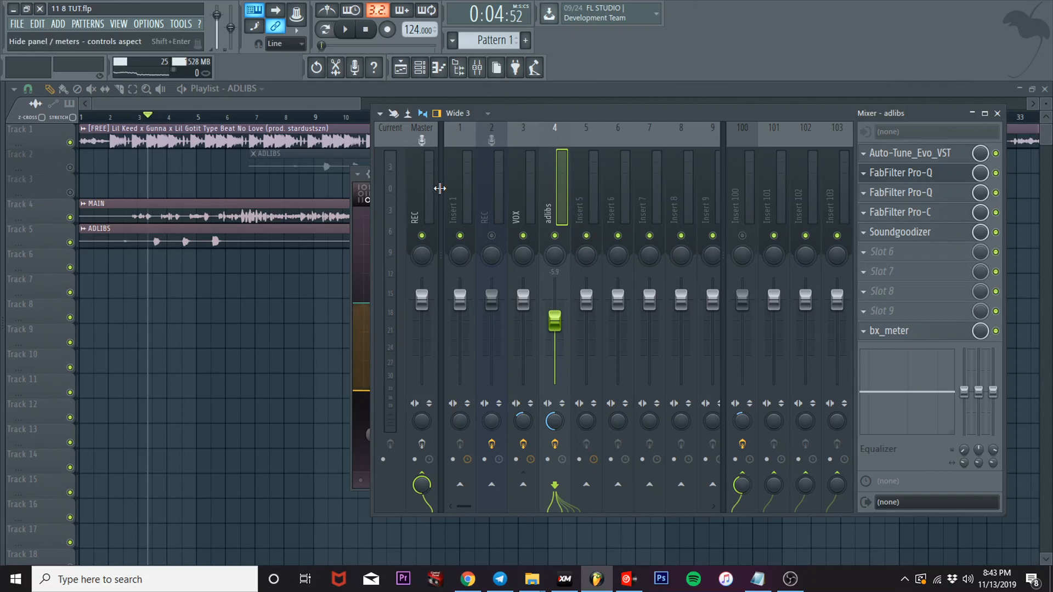
- Select the VOX mixer track, then play the vocals and beat together from the playlist and stop
left_click(528, 219)
left_click(242, 101)
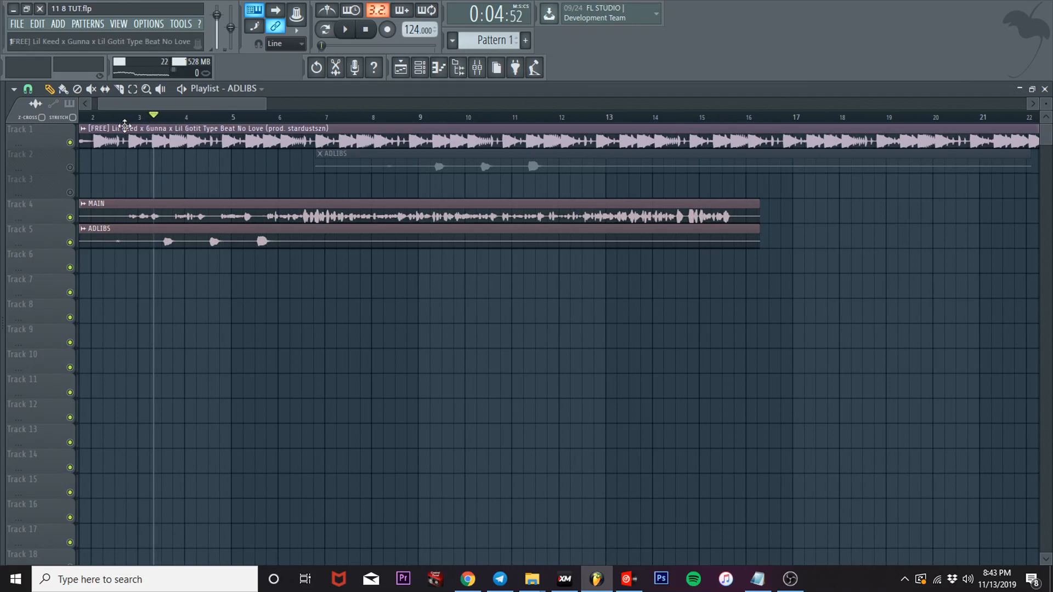
key("space")
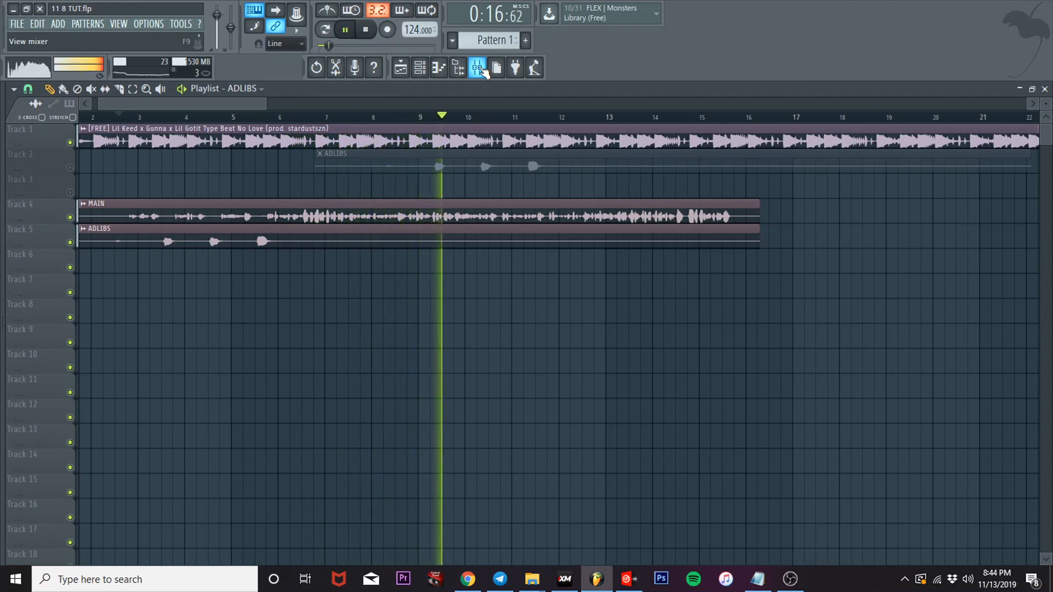
key("space")
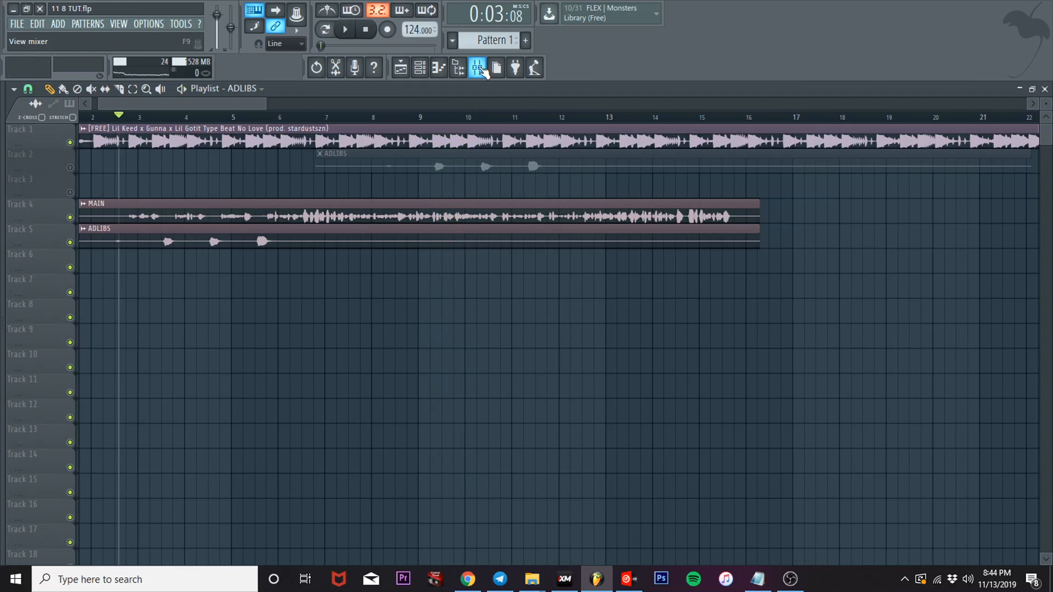
- Reopen the mixer, check the VOX track's Auto-Tune, then unmute and select the Insert 100 reverb track
left_click(479, 69)
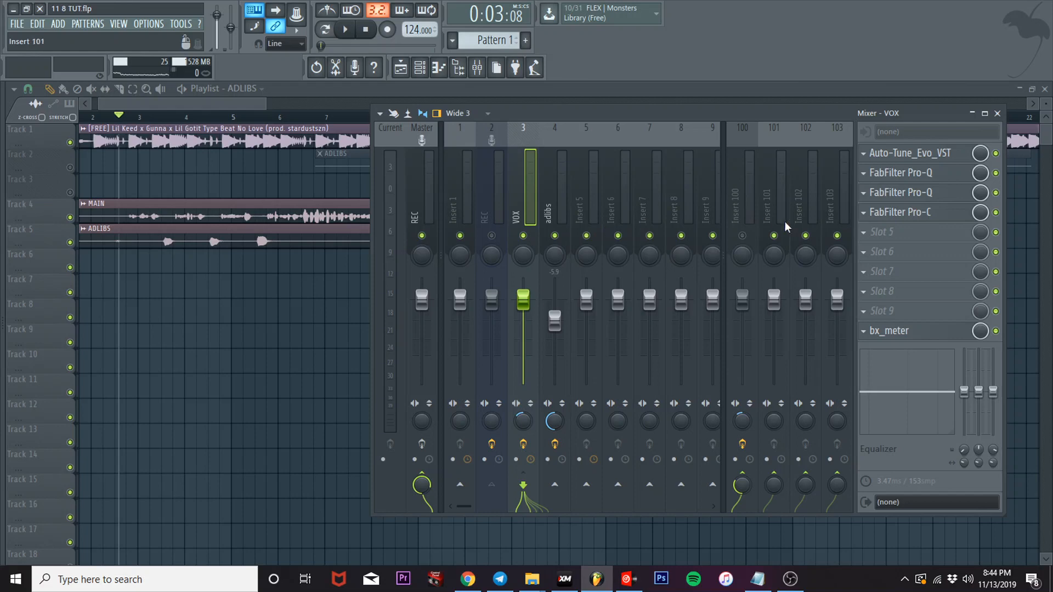
left_click(932, 156)
left_click(820, 160)
left_click(742, 235)
left_click(747, 183)
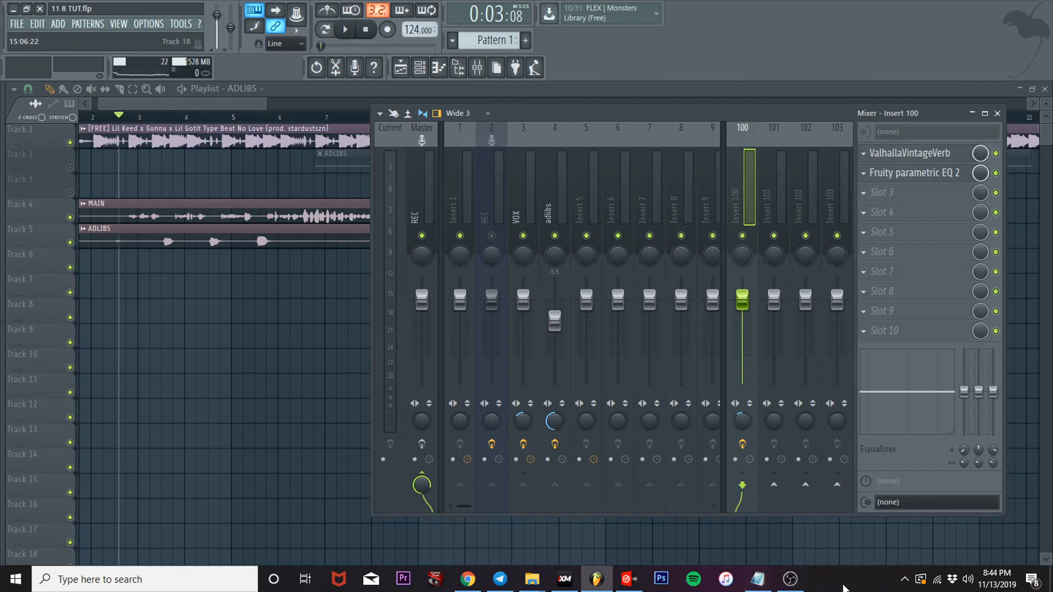
- Switch to Calculator and divide 60000 by the project tempo of 124
key("ctrl+F8")
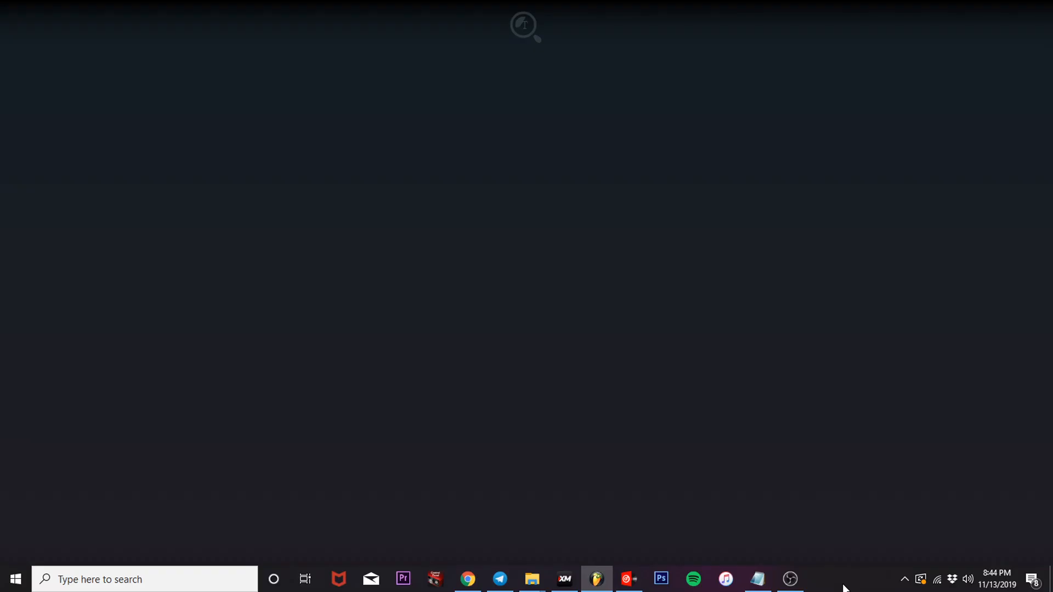
key("XF86Calculator")
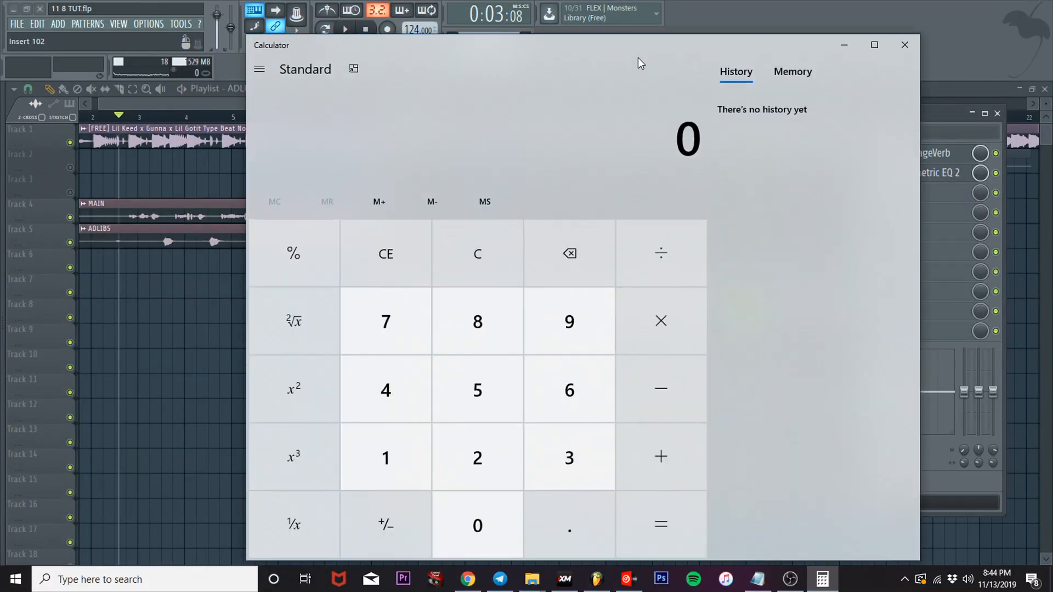
type("600000")
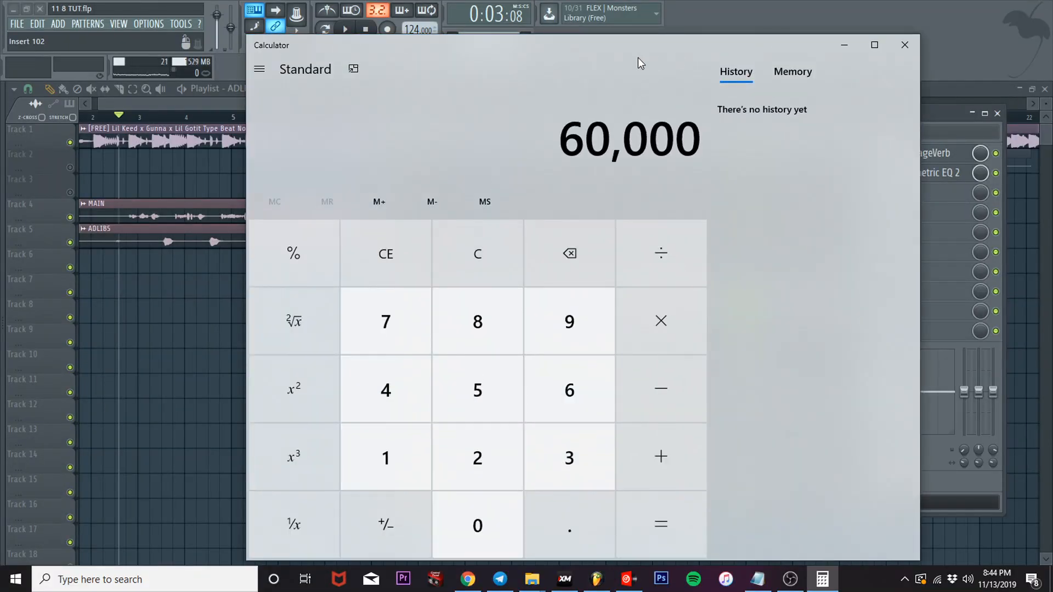
key("slash")
type("124")
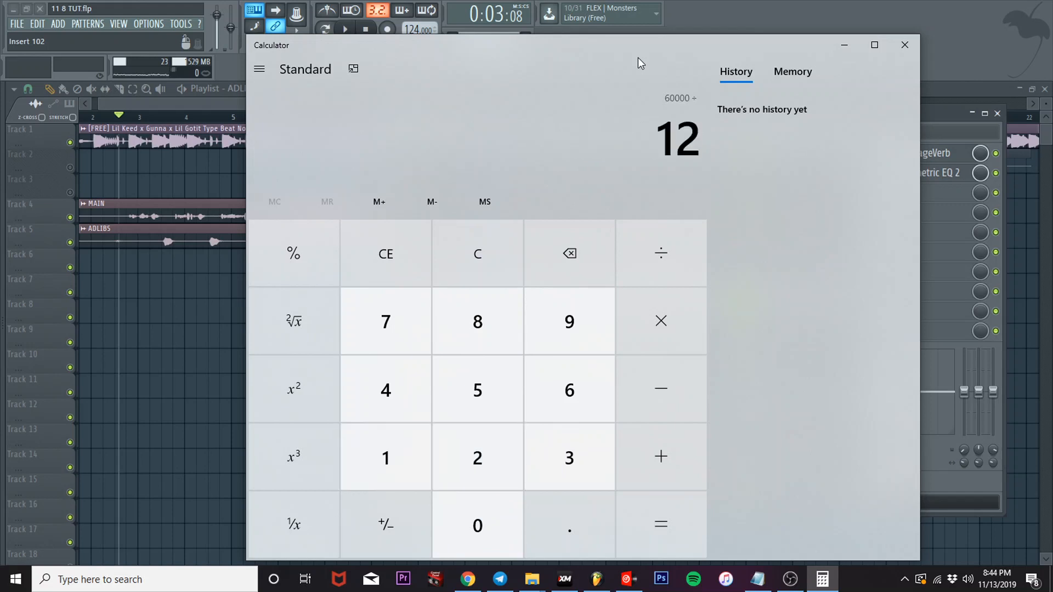
key("Return")
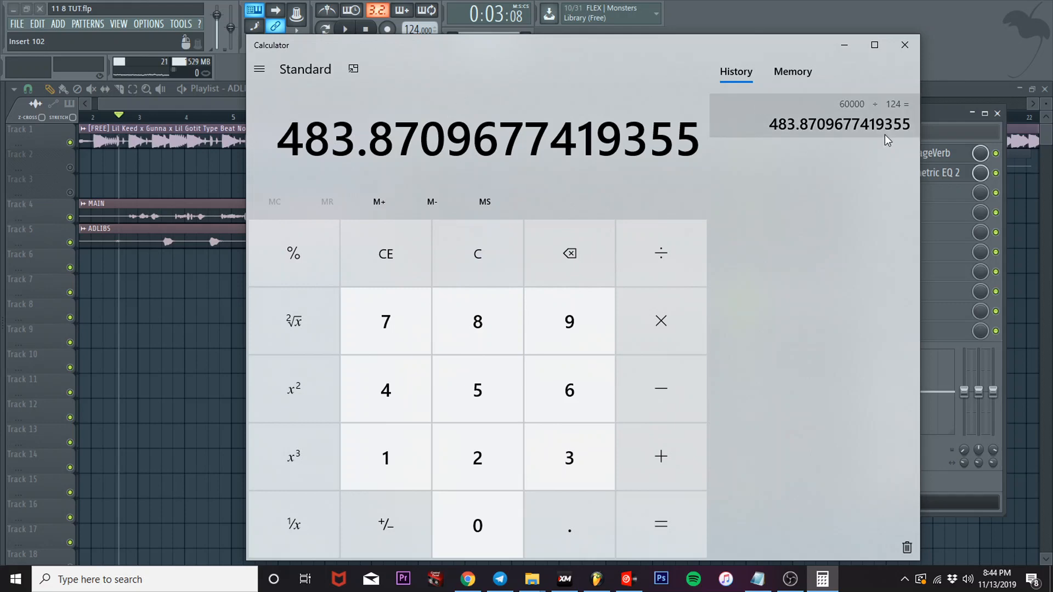
- Open ValhallaVintageVerb on Insert 100, then divide the tempo result by 4 in Calculator
left_click(942, 155)
left_click(943, 157)
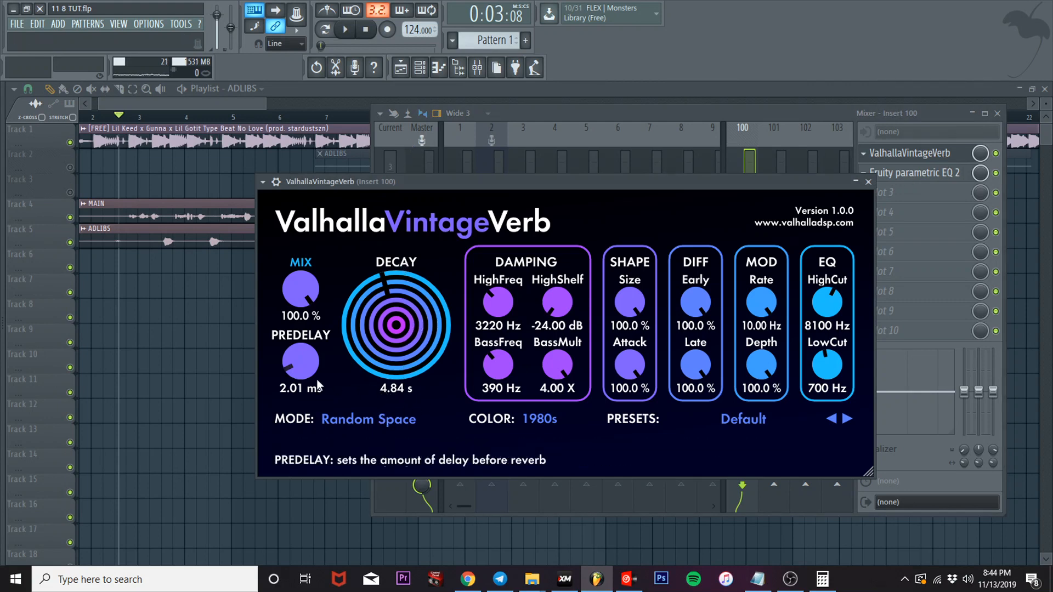
left_click(822, 580)
left_click(702, 275)
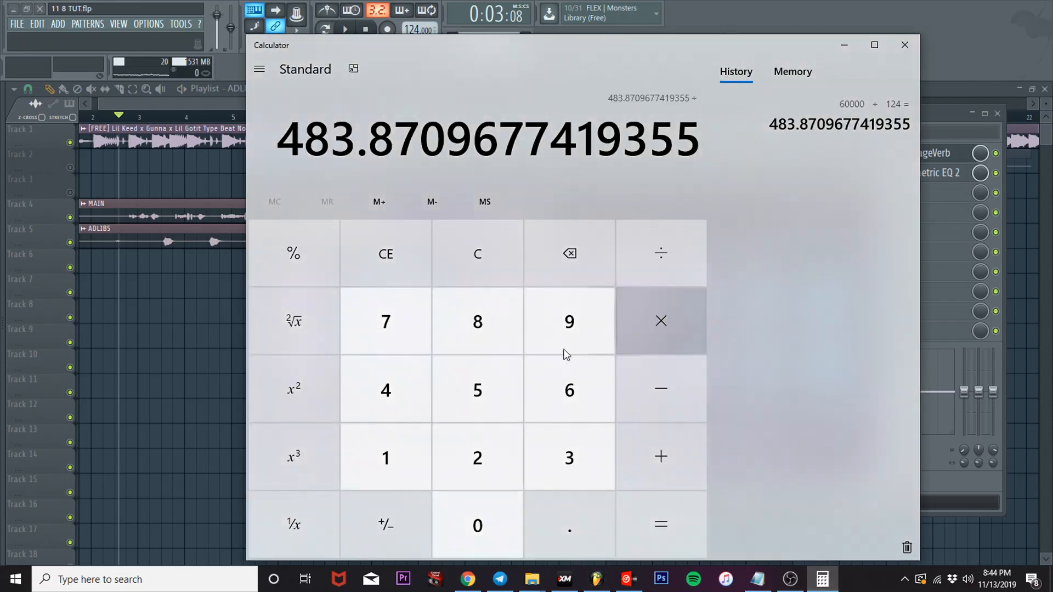
left_click(383, 408)
left_click(680, 529)
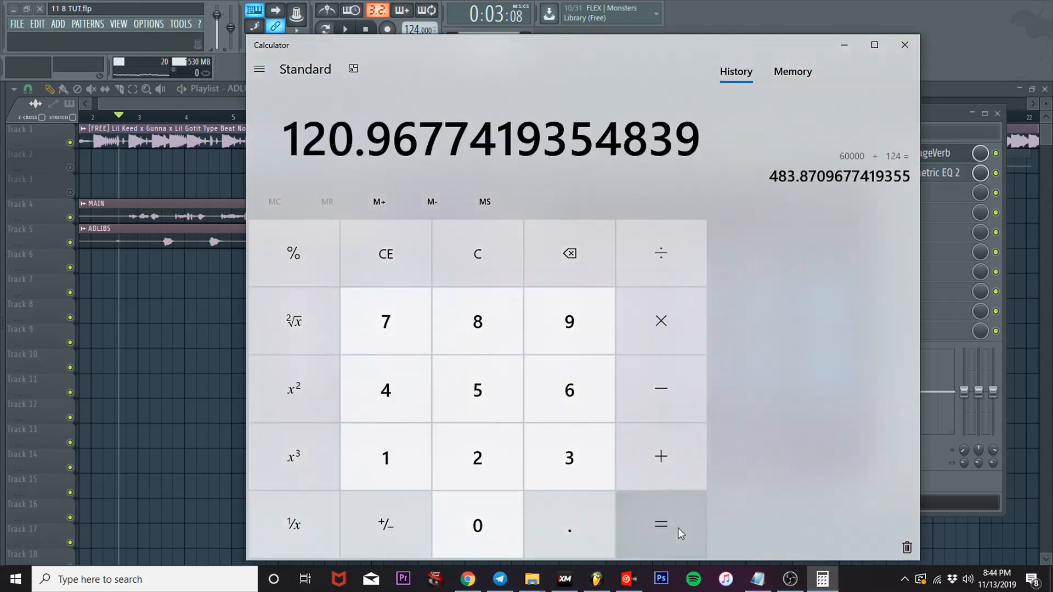
- Back in FL Studio, set ValhallaVintageVerb's predelay to 1.21 ms and close its window
left_click(844, 46)
left_click(296, 389)
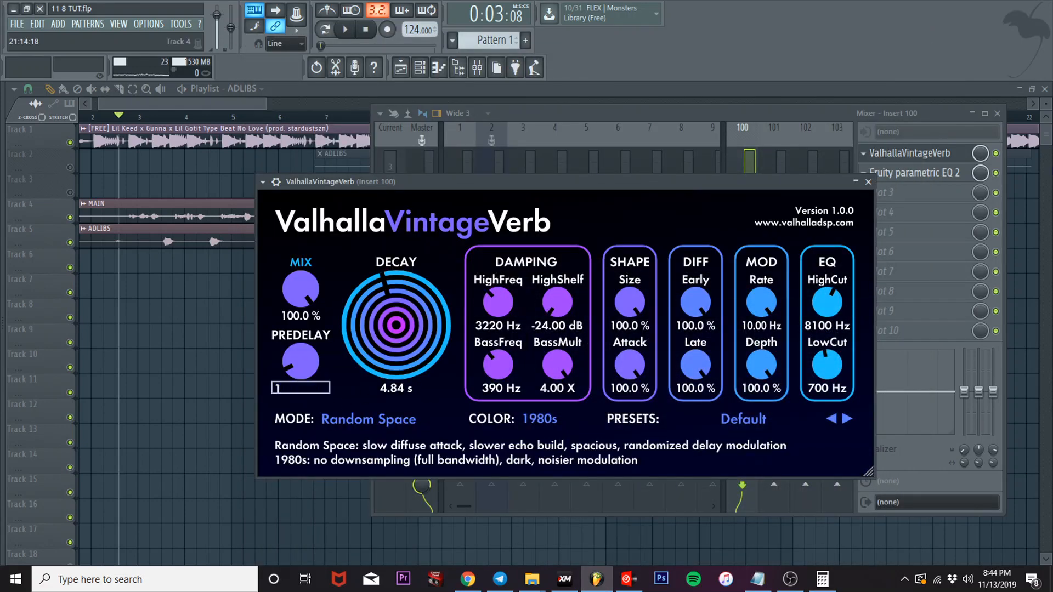
type("1.21")
key("Return")
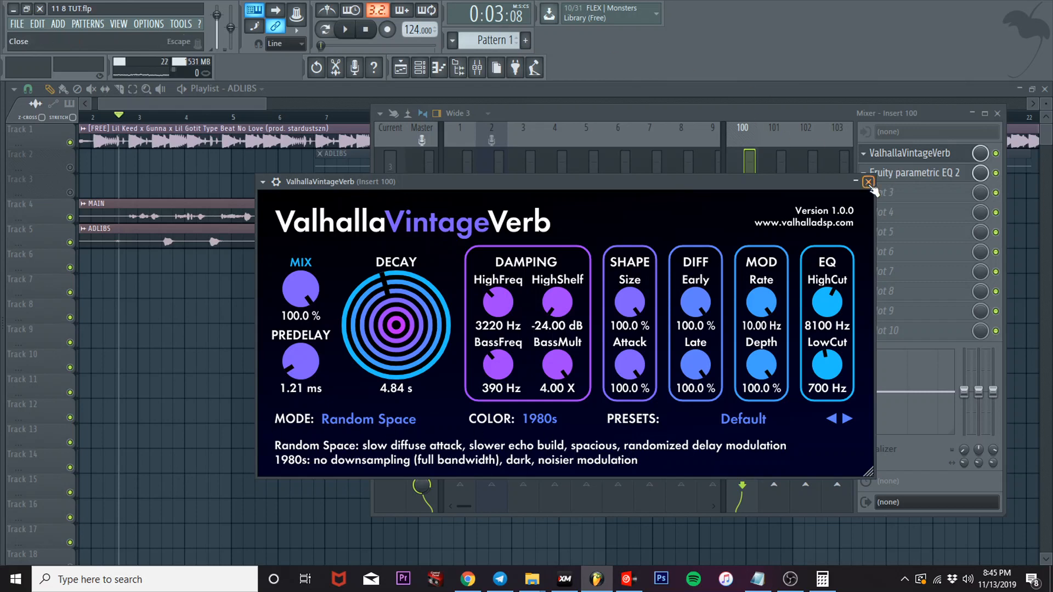
left_click(868, 182)
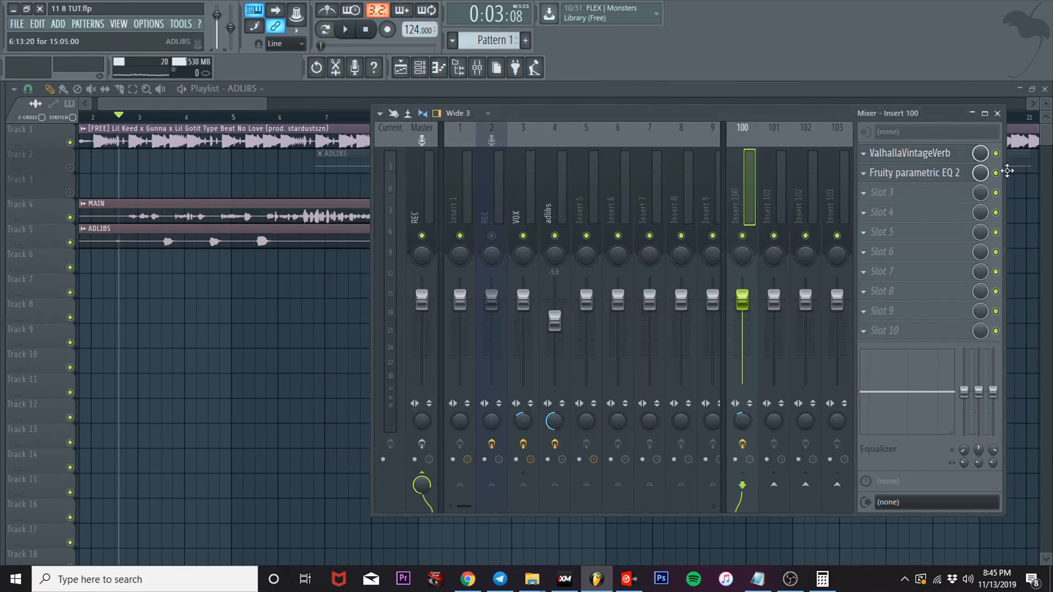
- Select the VOX track, mute the adlibs mixer track and play the main vocal with its reverb send
left_click(513, 183)
right_click(742, 485)
key("Escape")
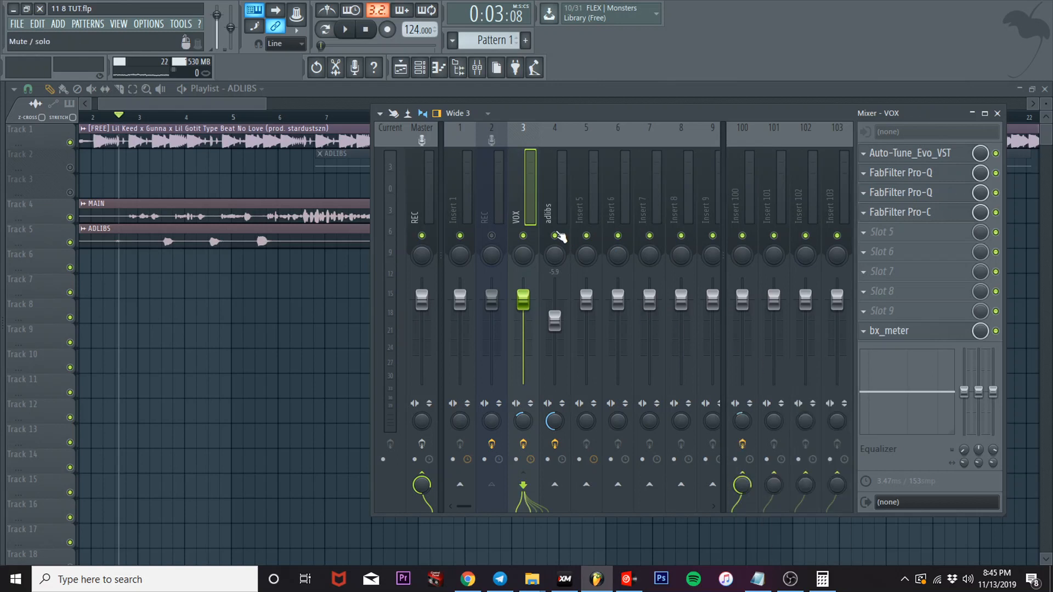
left_click(555, 236)
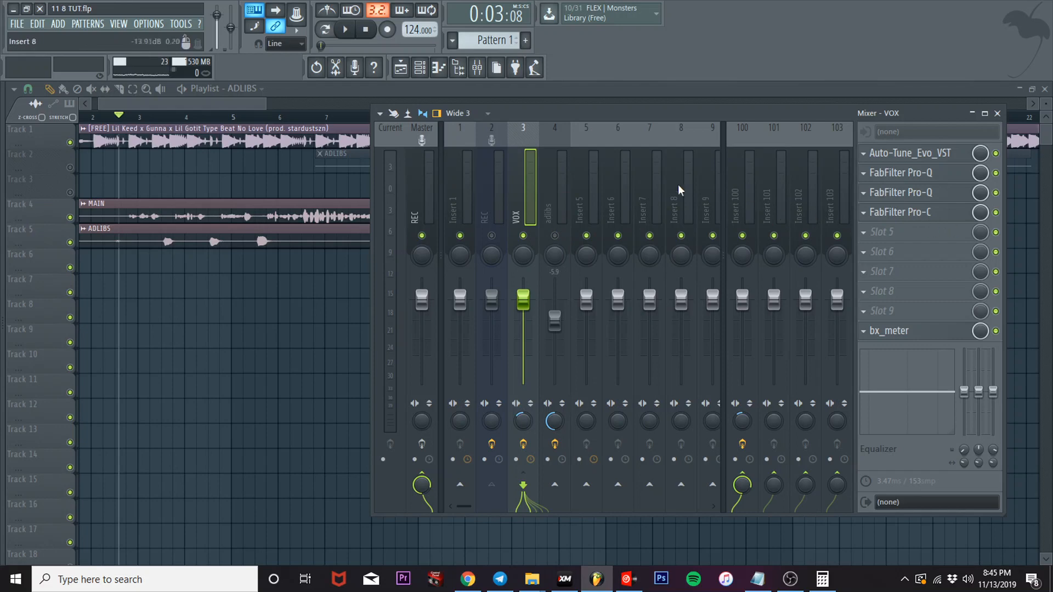
key("space")
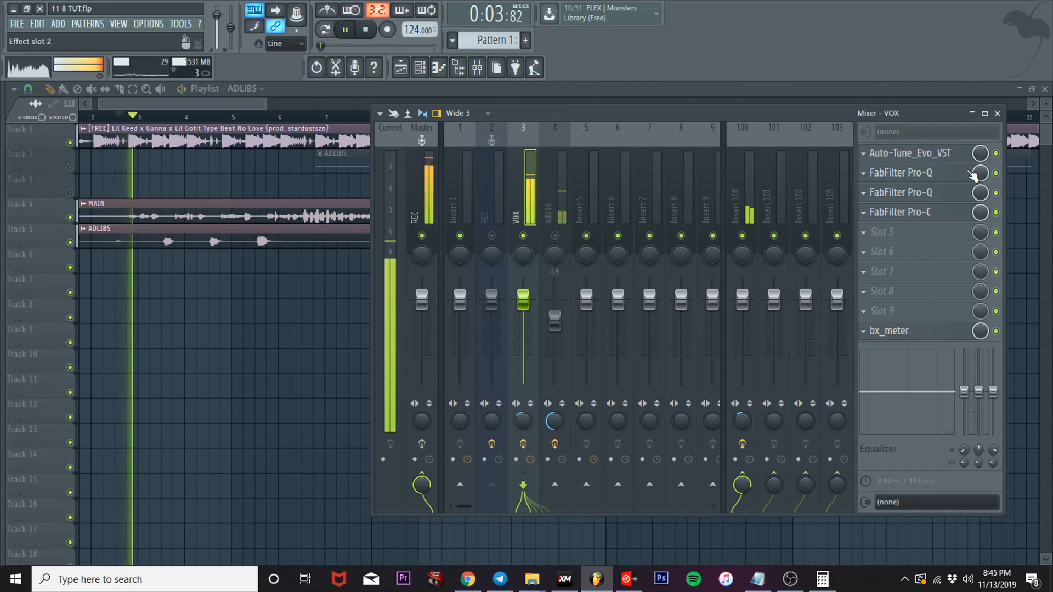
- In Insert 100's ValhallaVintageVerb, raise the damping HighFreq to 3810 Hz and lower the EQ LowCut to 490 Hz
left_click(743, 183)
left_click(932, 154)
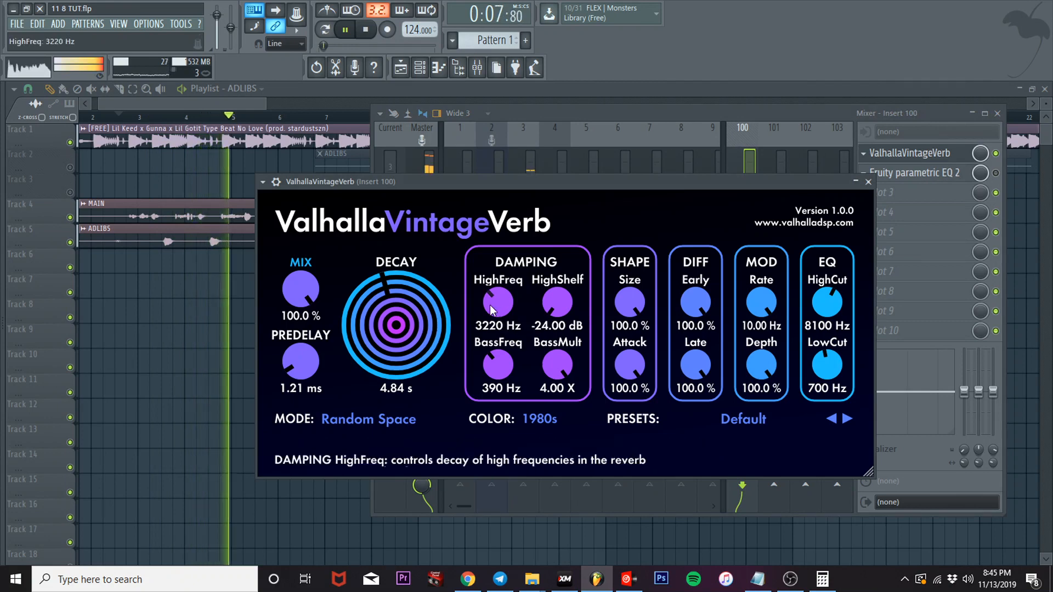
mouse_move(492, 310)
left_mouse_down()
mouse_move(488, 298)
mouse_move(495, 307)
left_mouse_up()
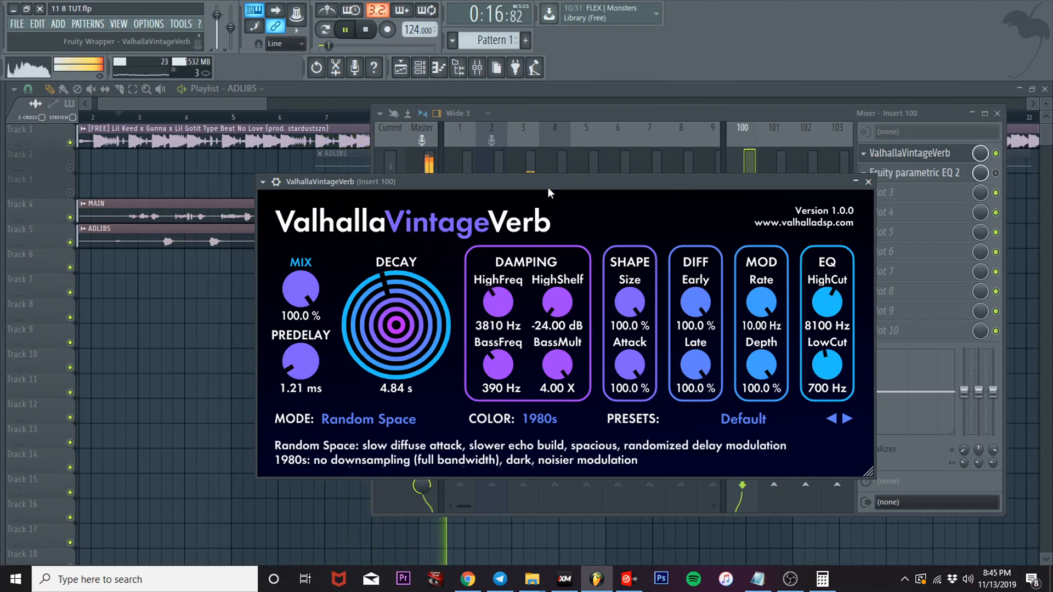
key("space")
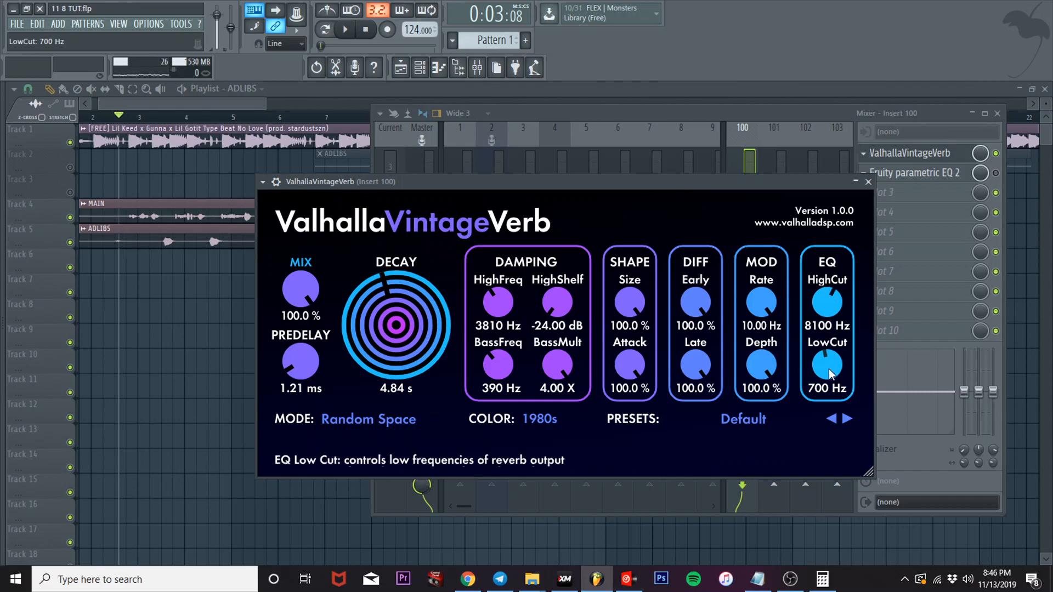
left_click_drag(828, 369, 824, 390)
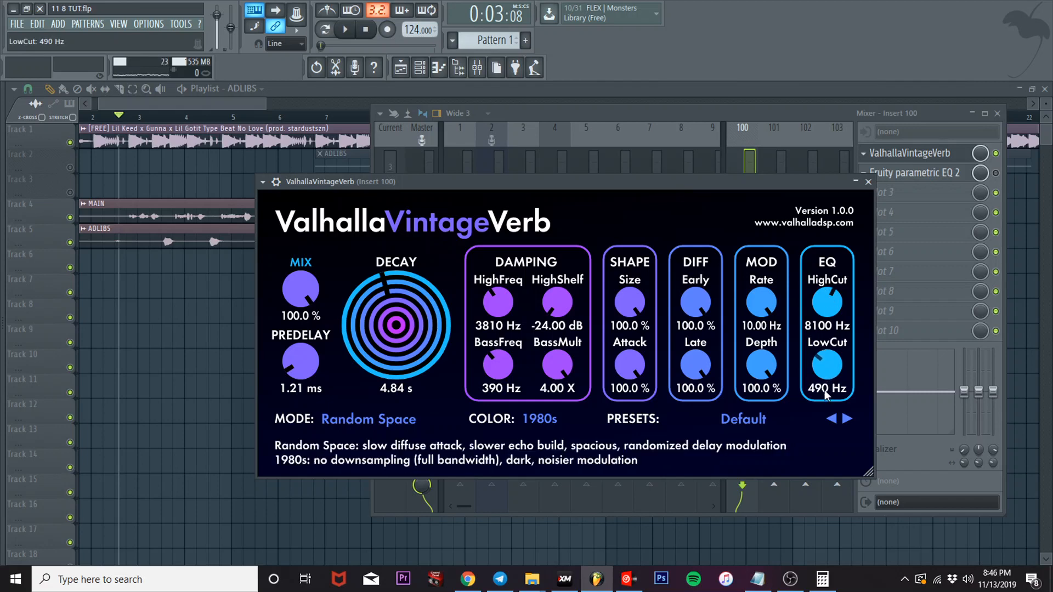
left_click_drag(654, 186, 716, 173)
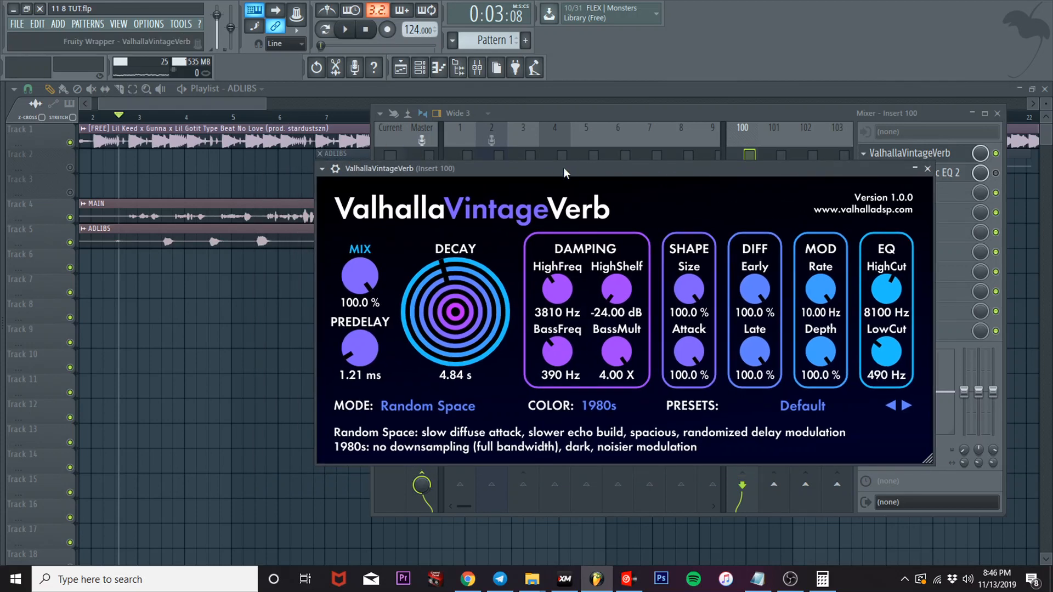
- During playback, lower the reverb's shape Attack to 80.0 % and its Size to 66.8 %
key("space")
left_click_drag(689, 352, 671, 383)
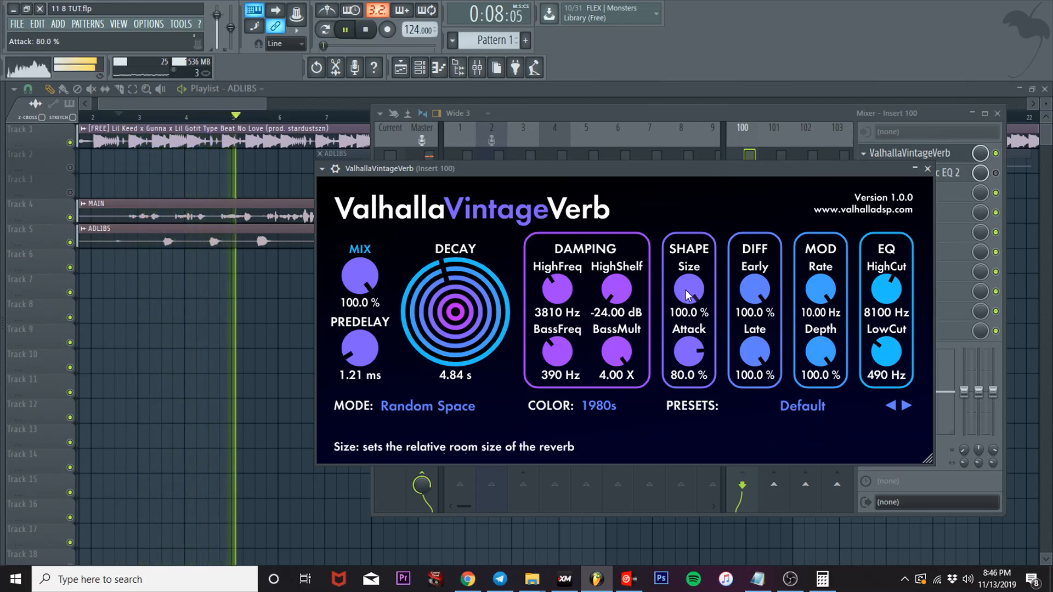
left_click_drag(688, 289, 672, 350)
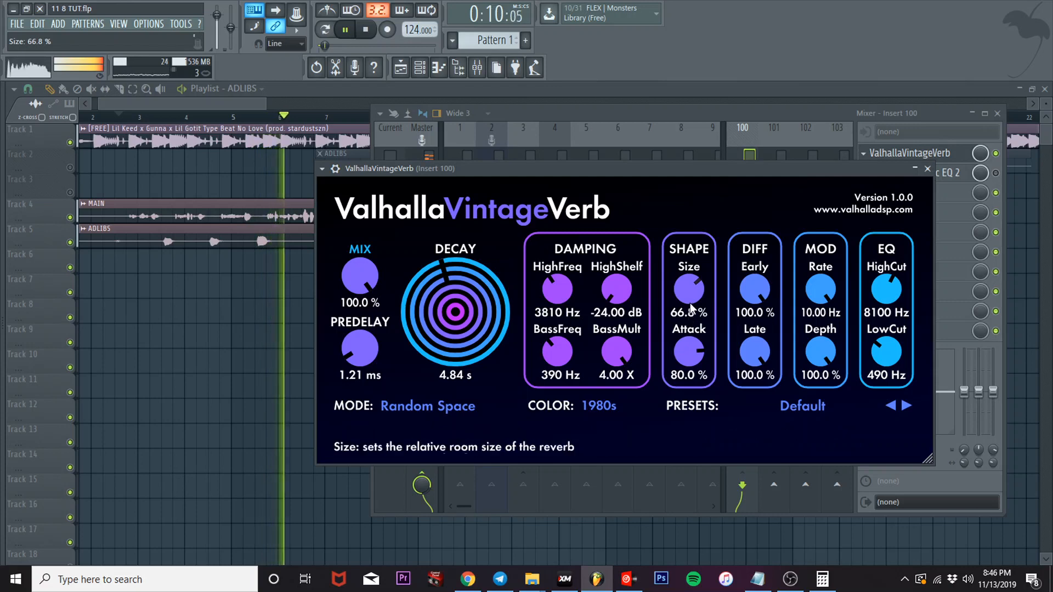
- During playback, bring the reverb's shape Size to 100.0 % and lower its Late diffusion to 0.0 %
left_click_drag(689, 298, 692, 357)
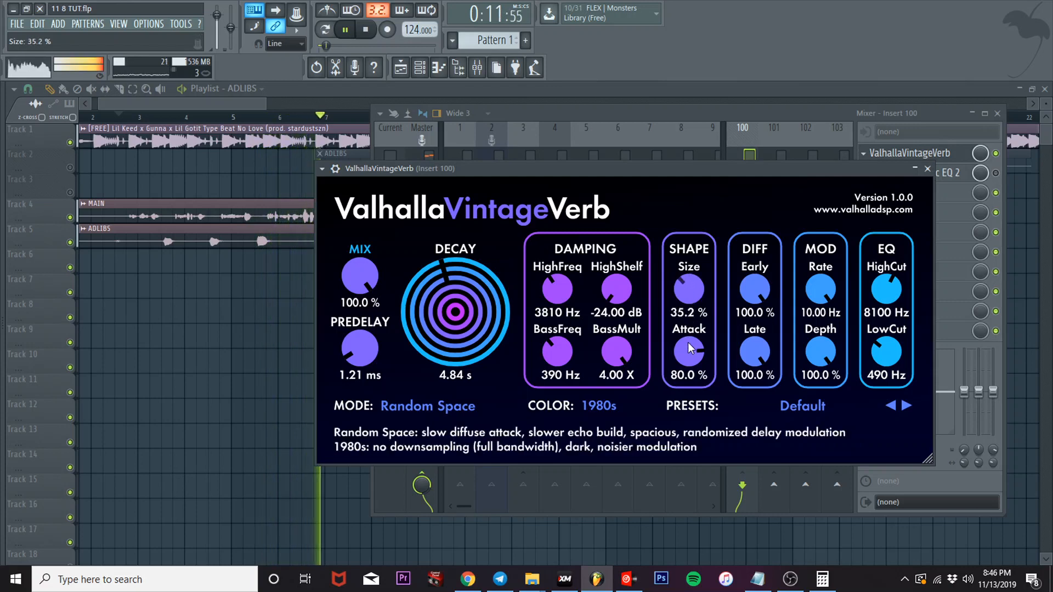
double_click(690, 297)
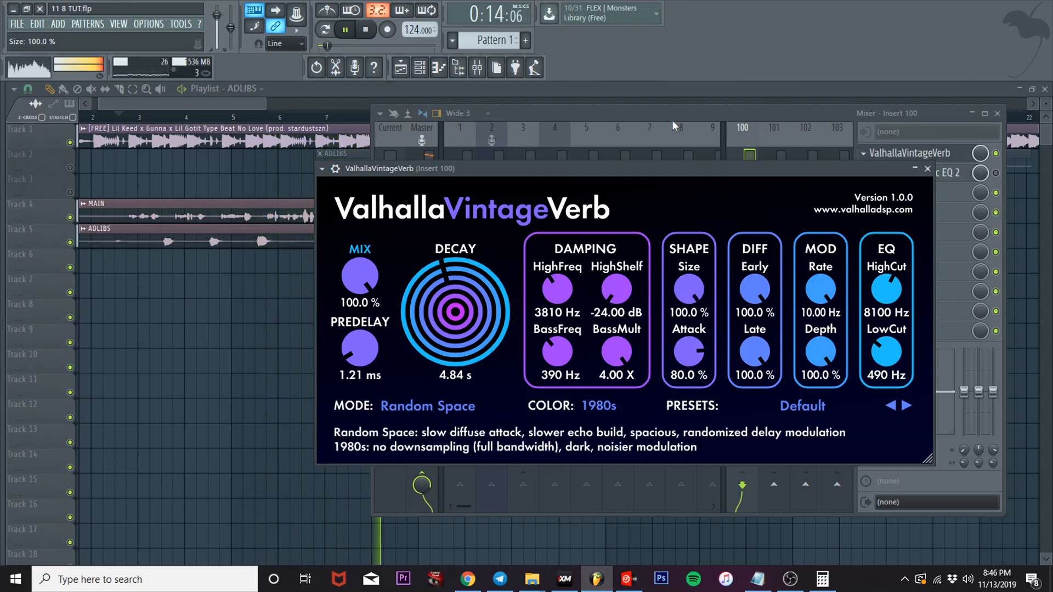
left_click_drag(756, 349, 757, 443)
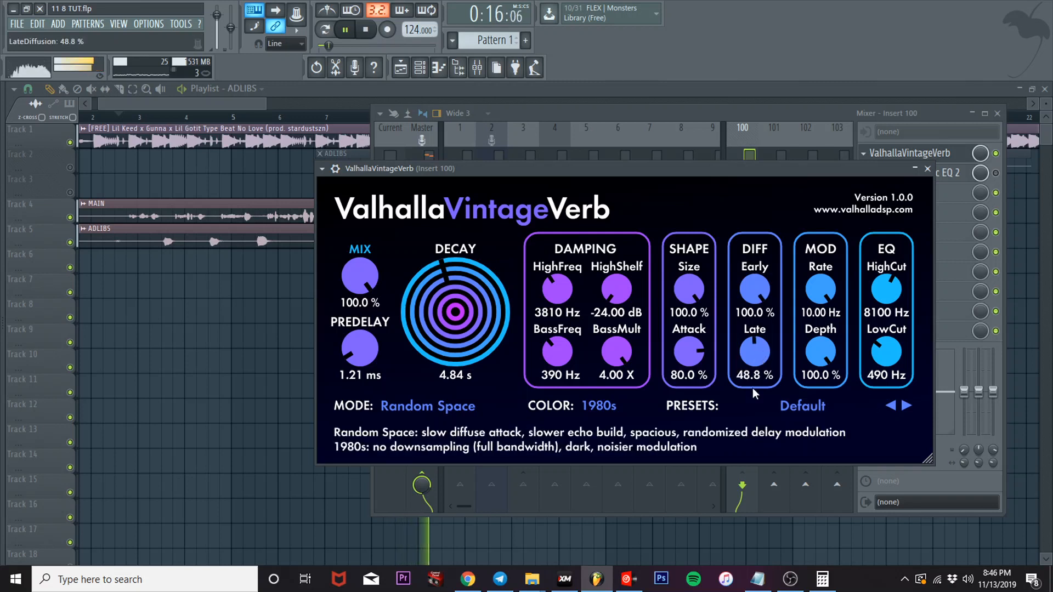
left_click_drag(757, 351, 758, 488)
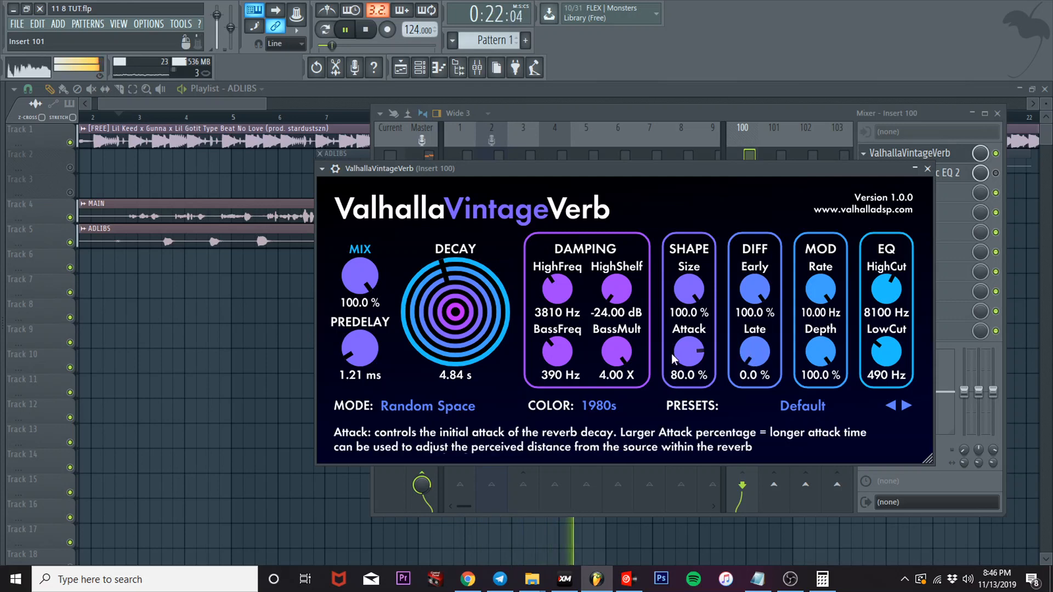
- Raise the reverb's damping BassFreq to 510 Hz, replay the vocal and return Late diffusion to 100.0 %
left_click_drag(553, 354, 551, 349)
key("space")
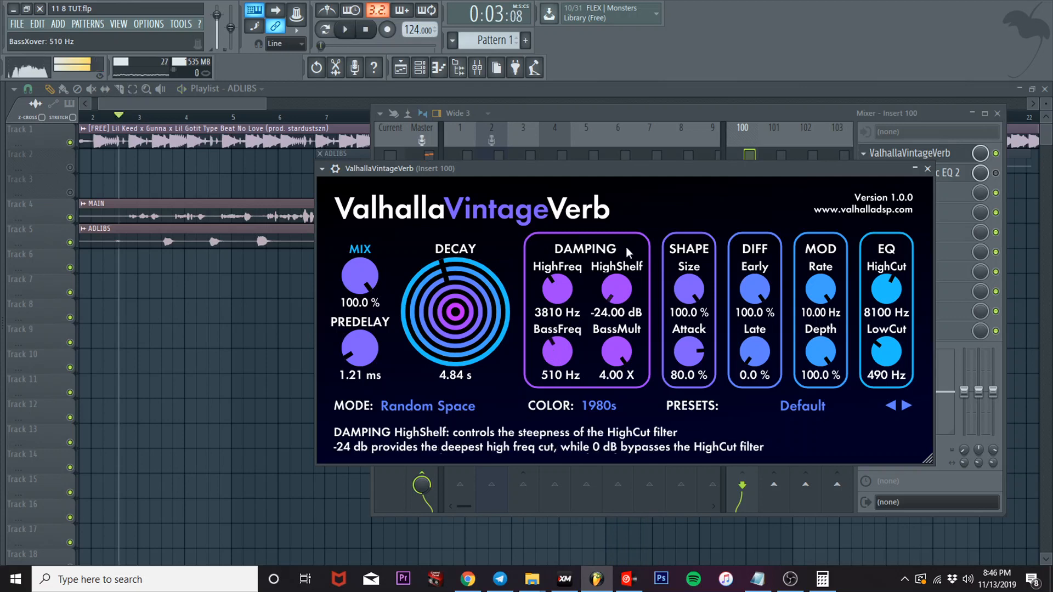
key("space")
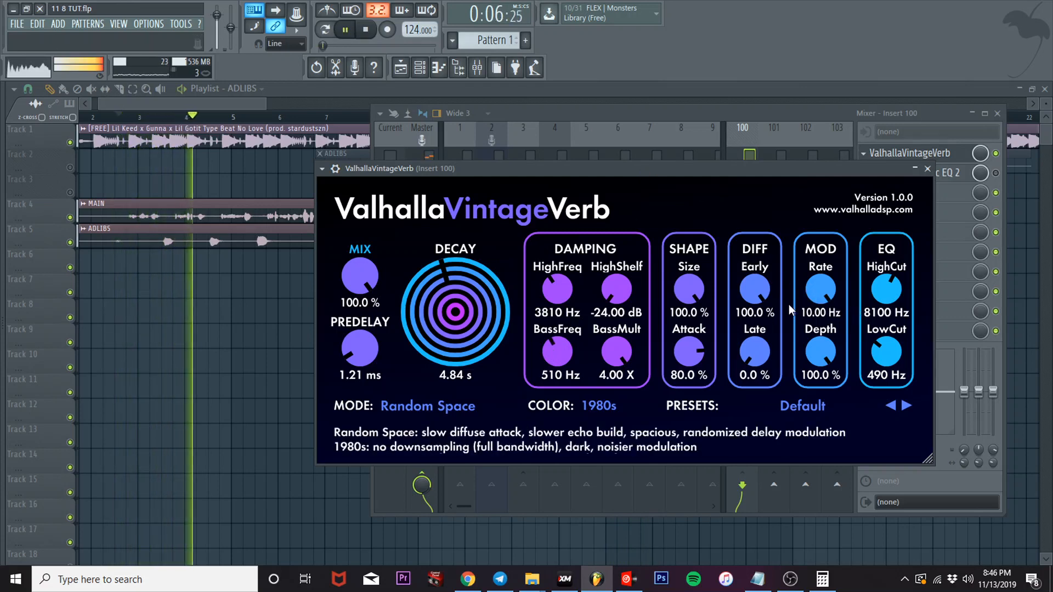
left_click_drag(755, 352, 759, 125)
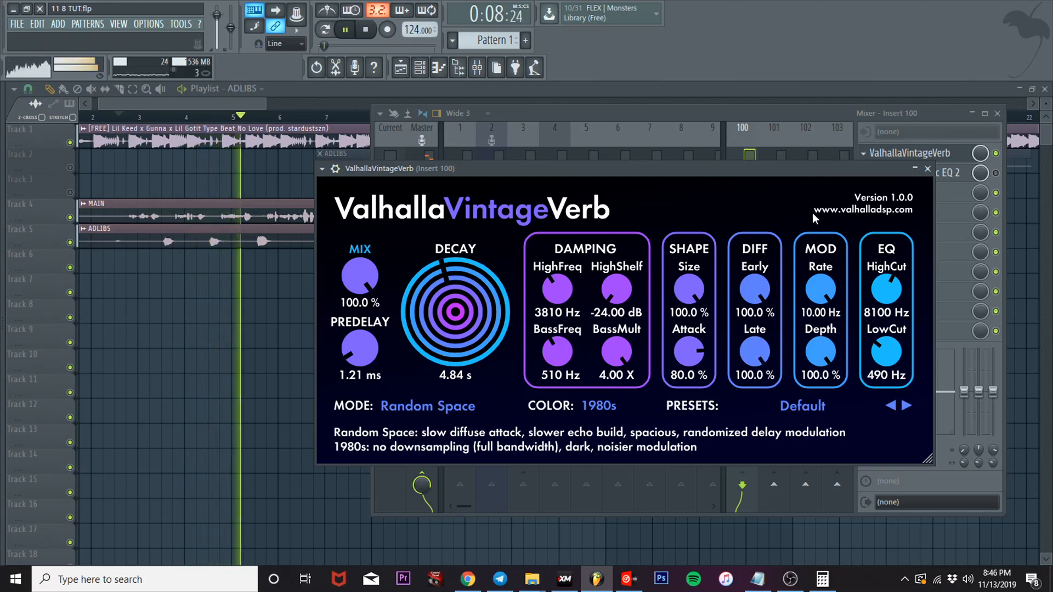
- Try the reverb's Early diffusion at 60.0 % during playback, return it to 100.0 % and stop
left_click_drag(755, 289, 753, 329)
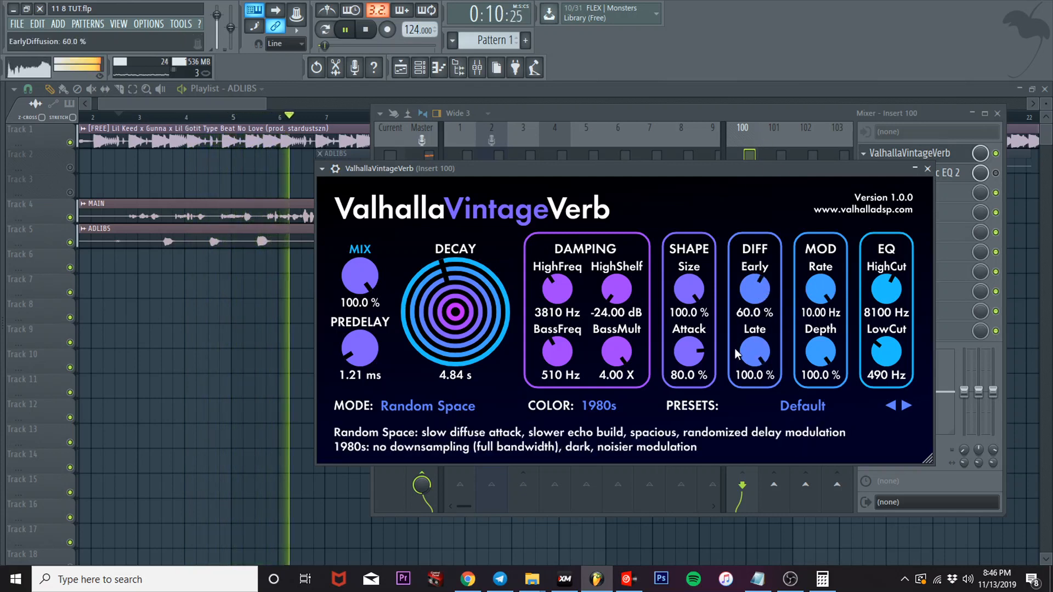
left_click_drag(754, 289, 785, 51)
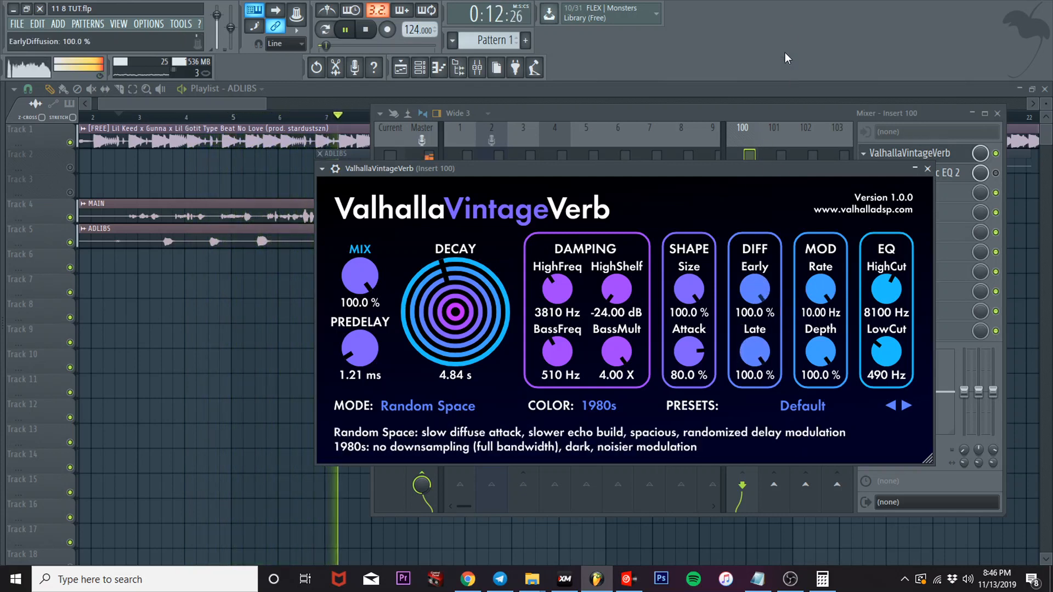
key("space")
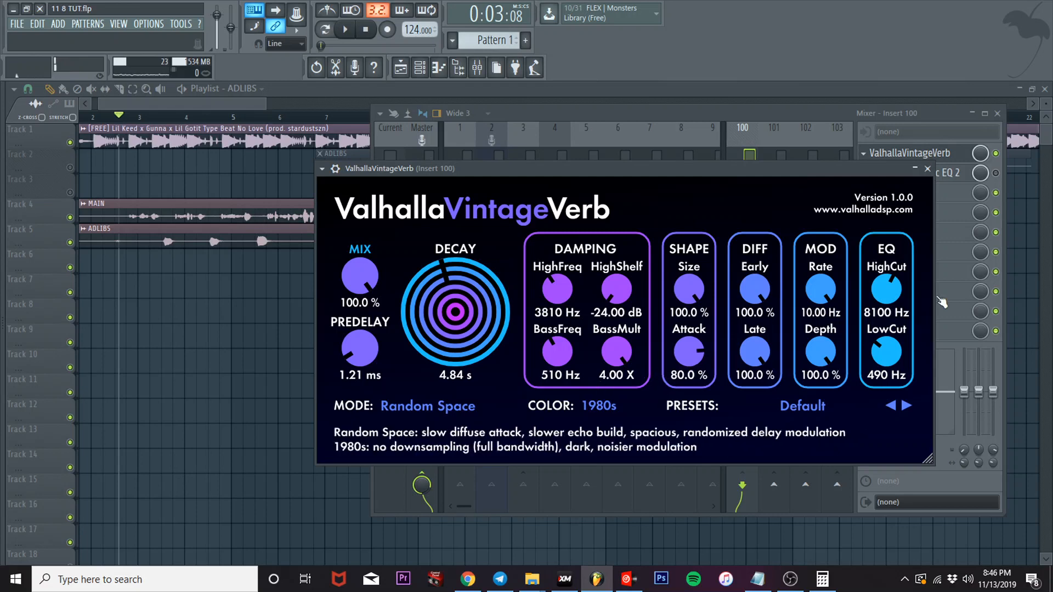
- Close the reverb window and examine the Fruity parametric EQ 2 curve on Insert 100
left_click(926, 170)
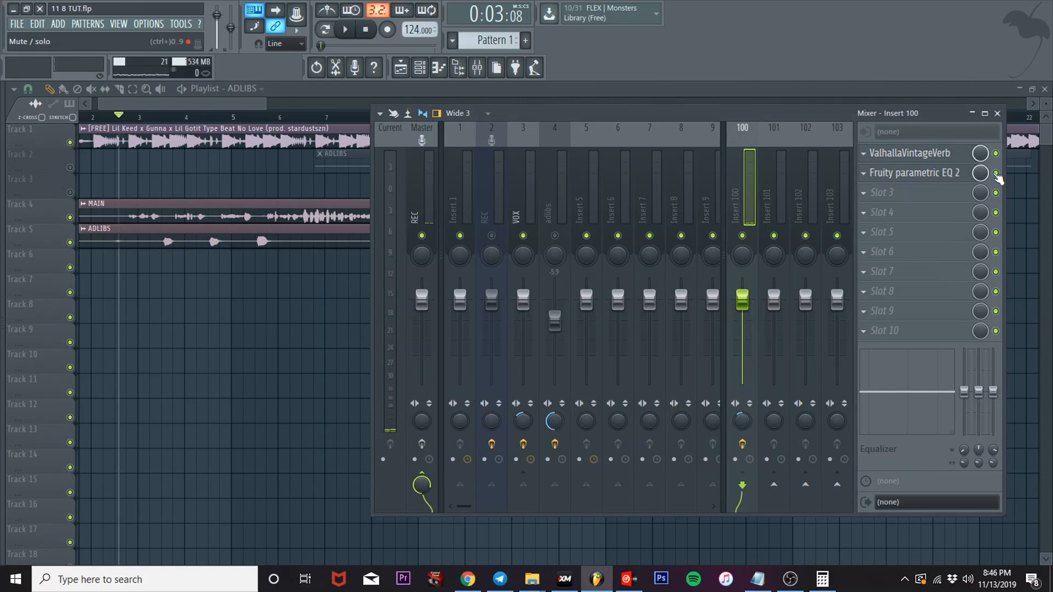
left_click(924, 174)
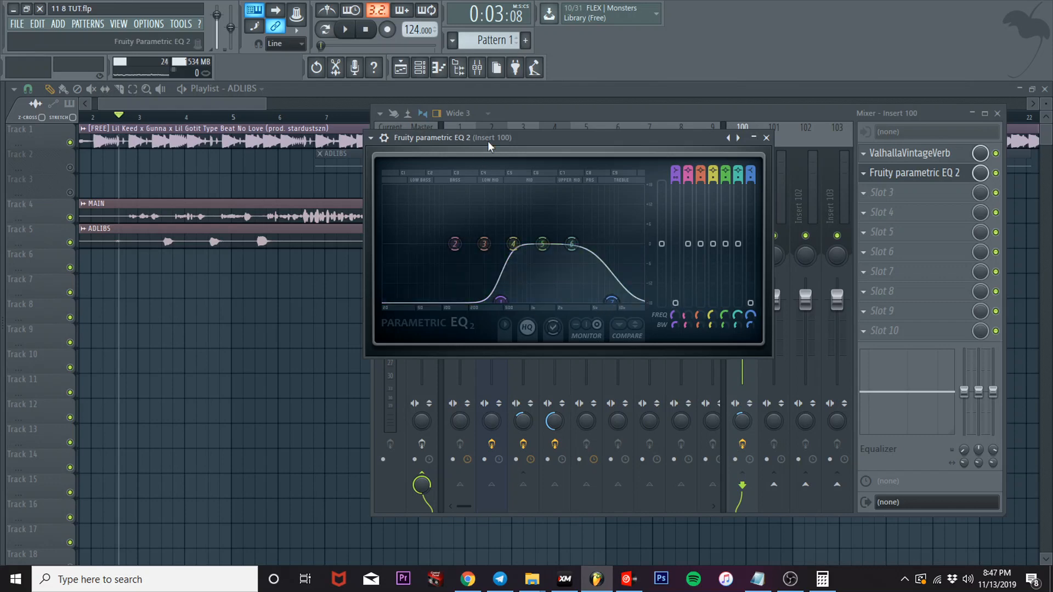
left_click(767, 138)
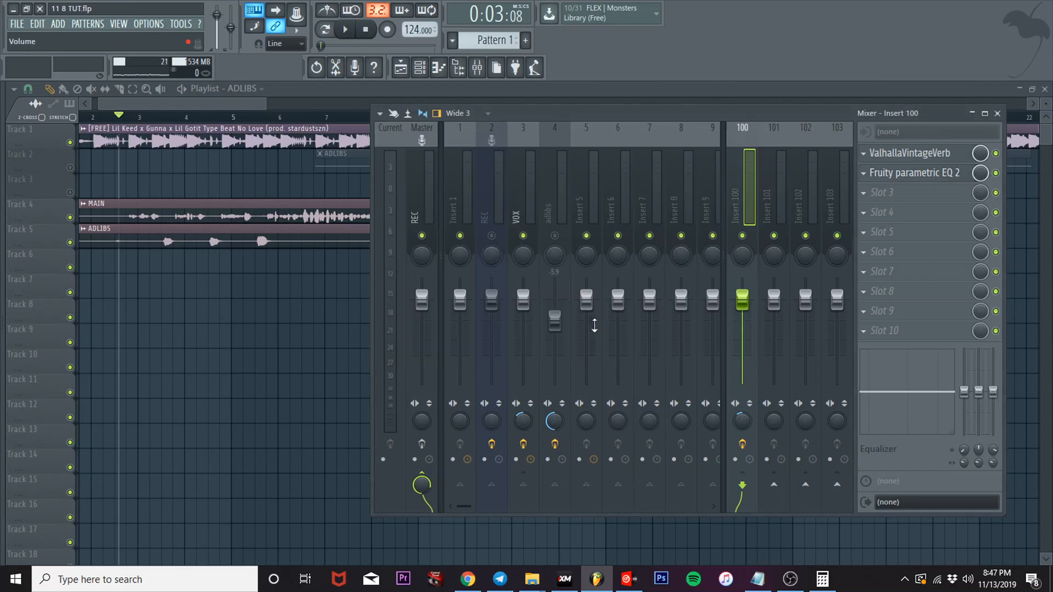
- Select the VOX mixer track, play the song and lower its send level to Insert 100
left_click(524, 223)
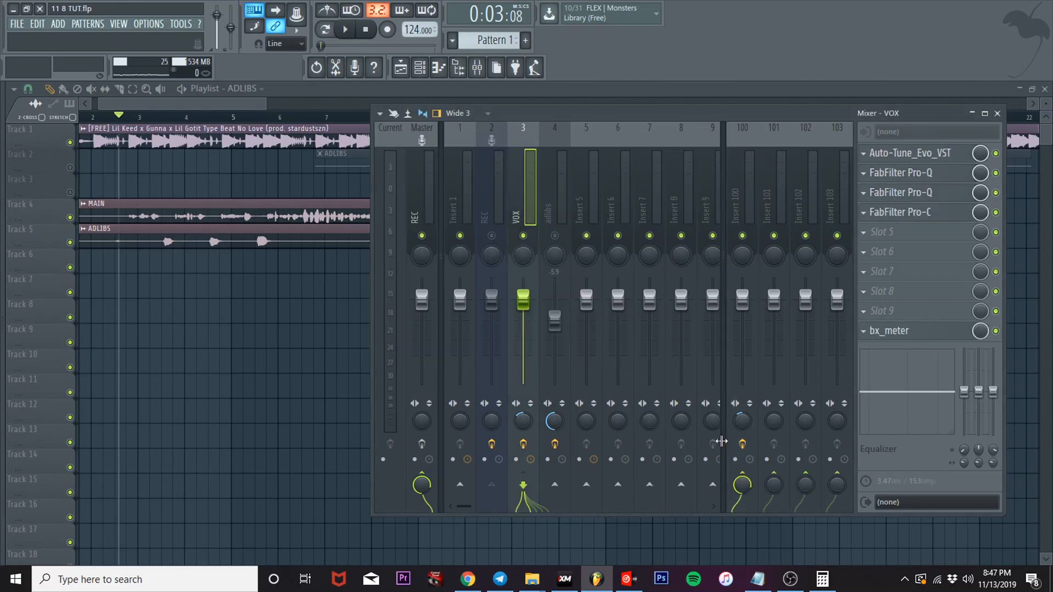
key("space")
left_click_drag(739, 485, 739, 526)
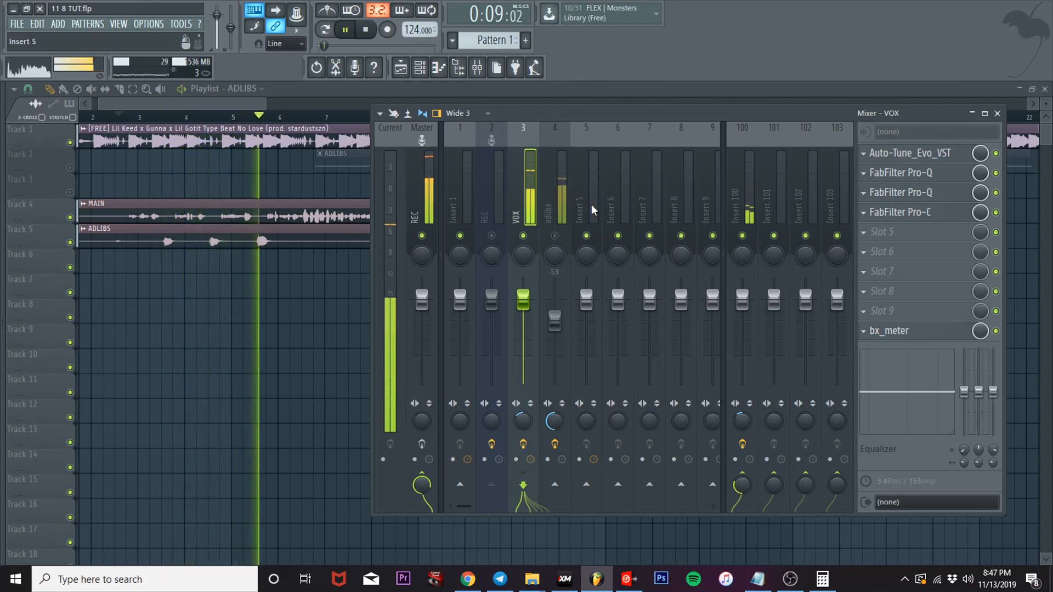
key("space")
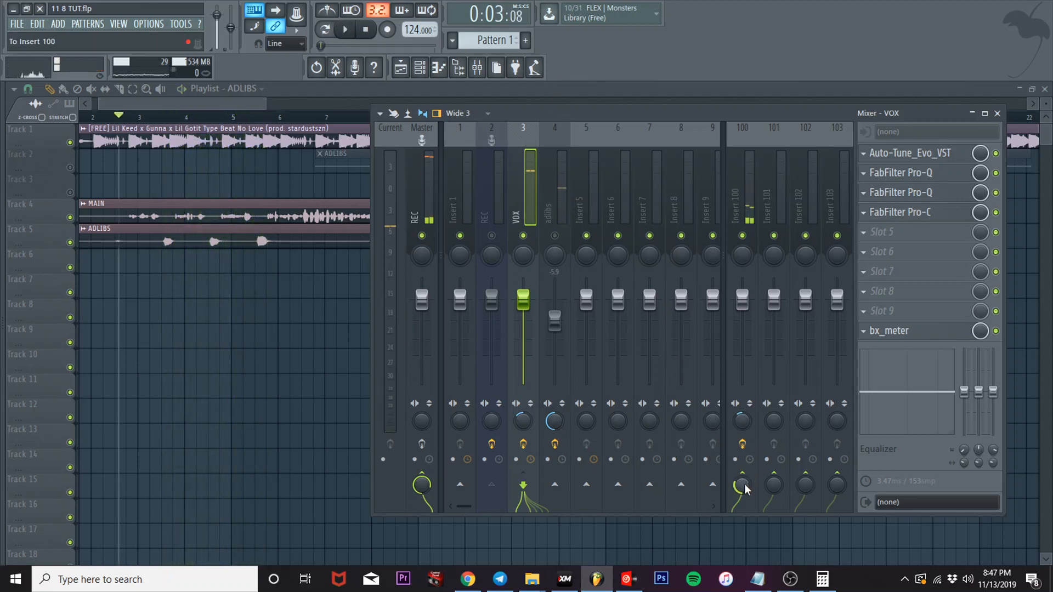
- Set Insert 100's stereo separation to 22% separated and fine-tune the VOX send level to it
left_click(743, 422)
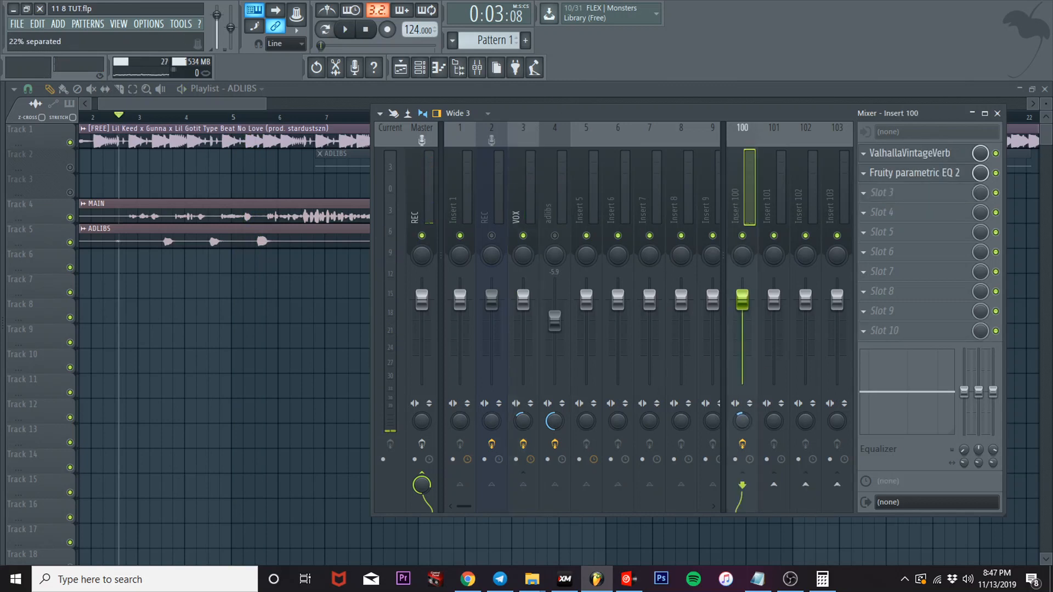
left_click(512, 177)
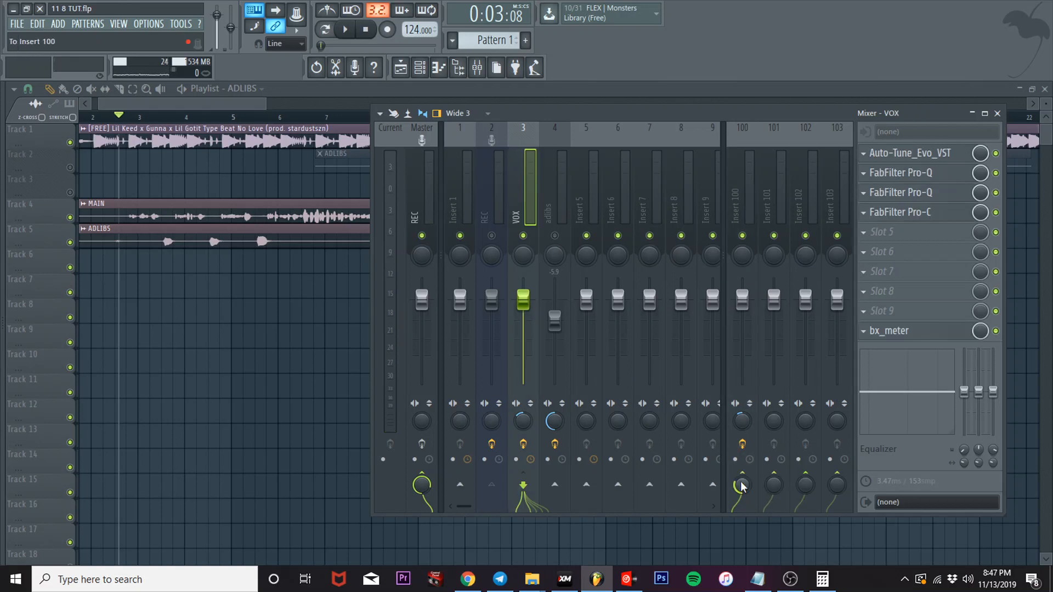
left_click_drag(741, 487, 741, 482)
- Unmute the adlibs mixer track, select it and play it together with the main vocal
key("space")
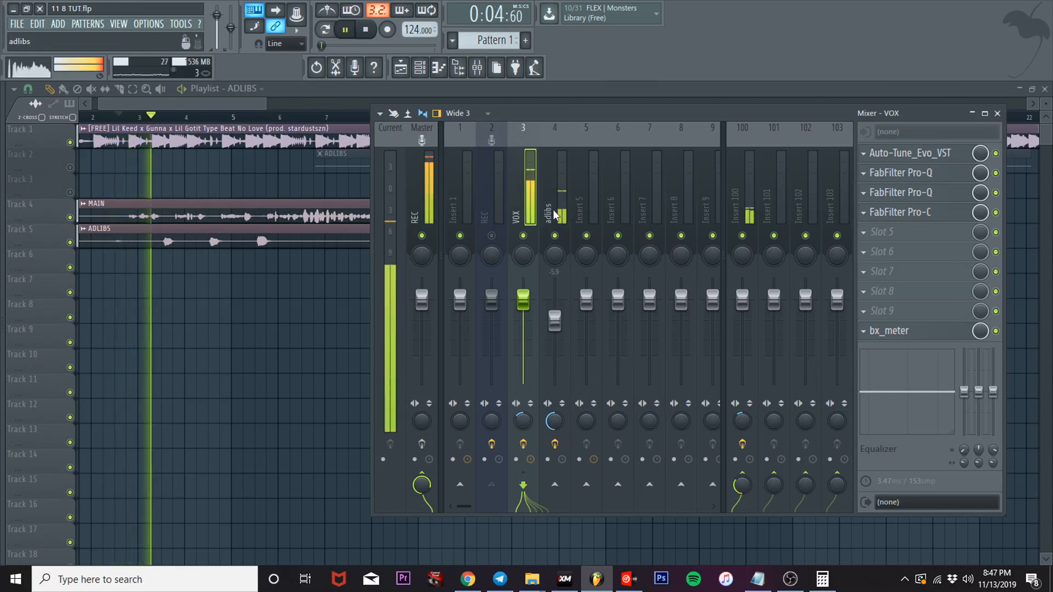
left_click(555, 214)
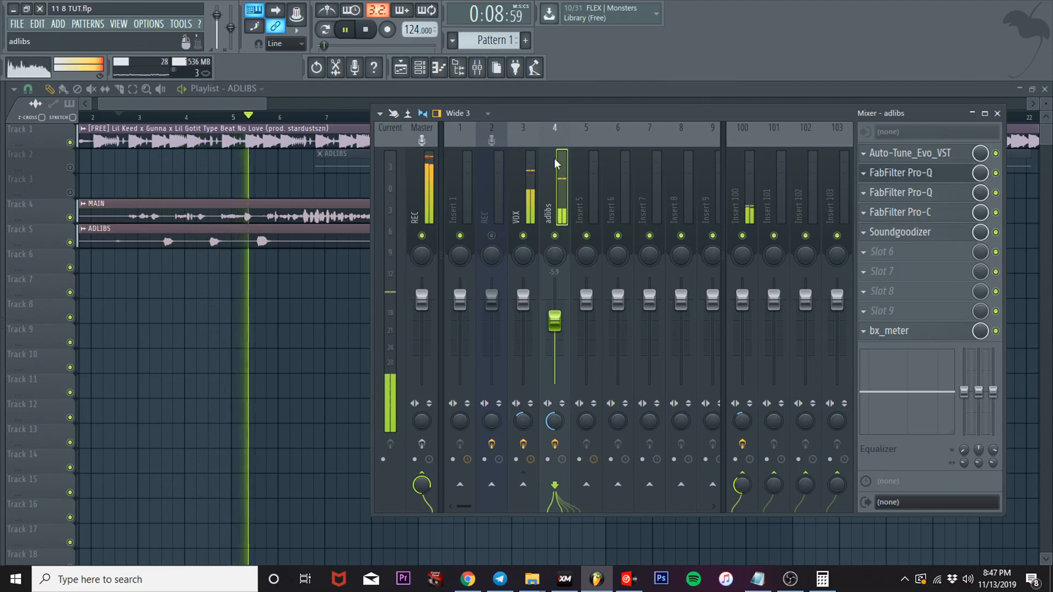
key("space")
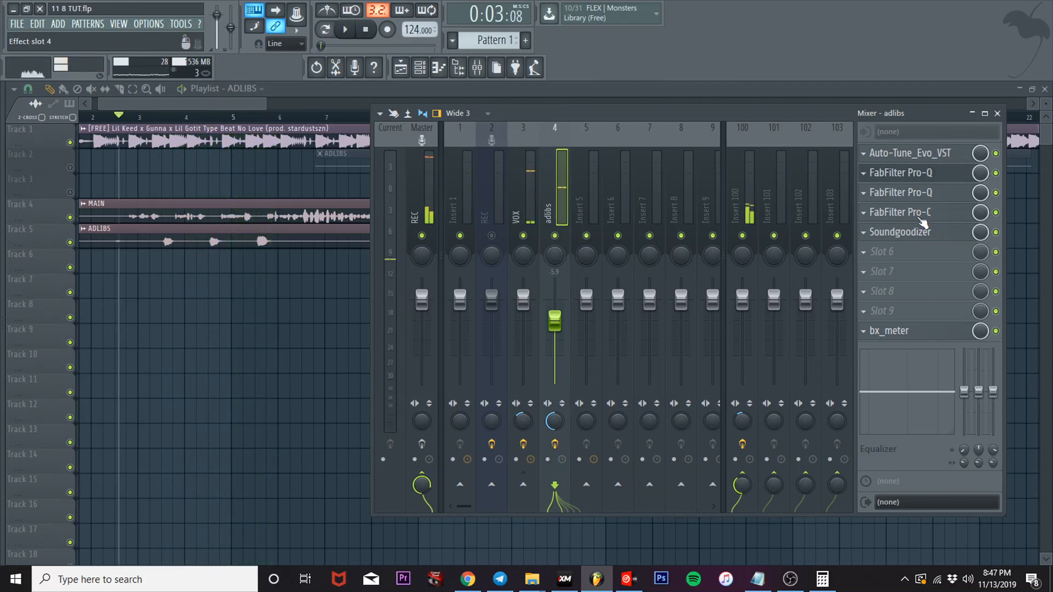
- In the adlibs track's FabFilter Pro-C, lower the threshold to -31.609 dB during playback and close the compressor
left_click(922, 216)
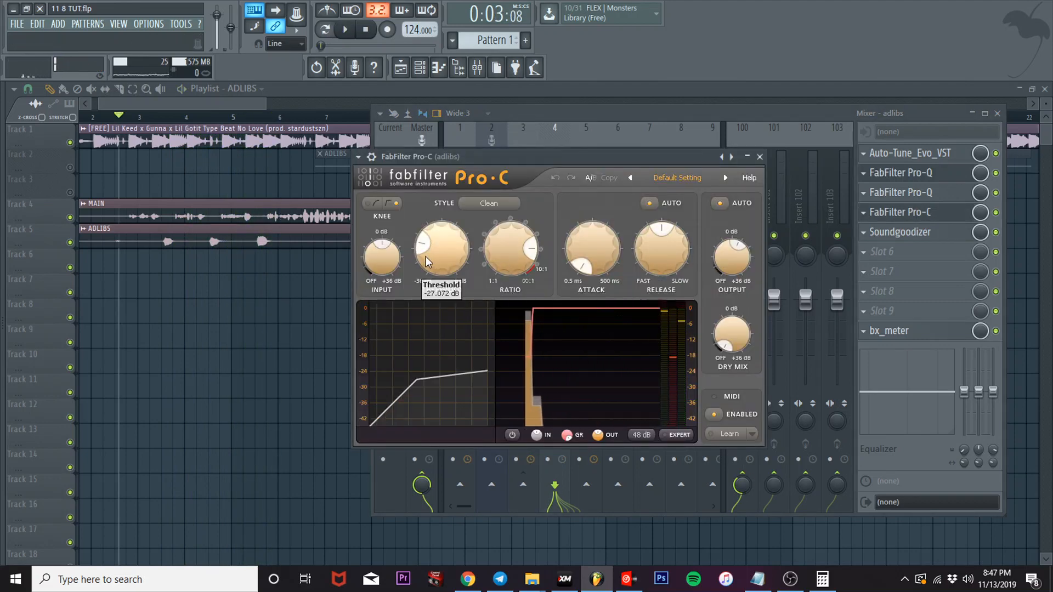
left_click_drag(469, 153, 579, 154)
key("space")
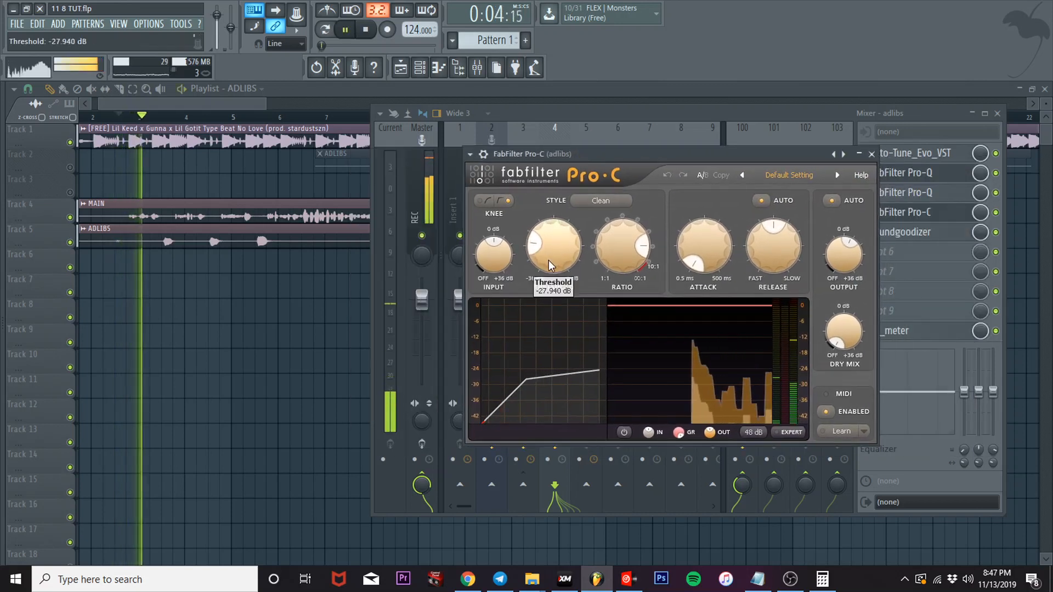
left_click_drag(549, 260, 542, 285)
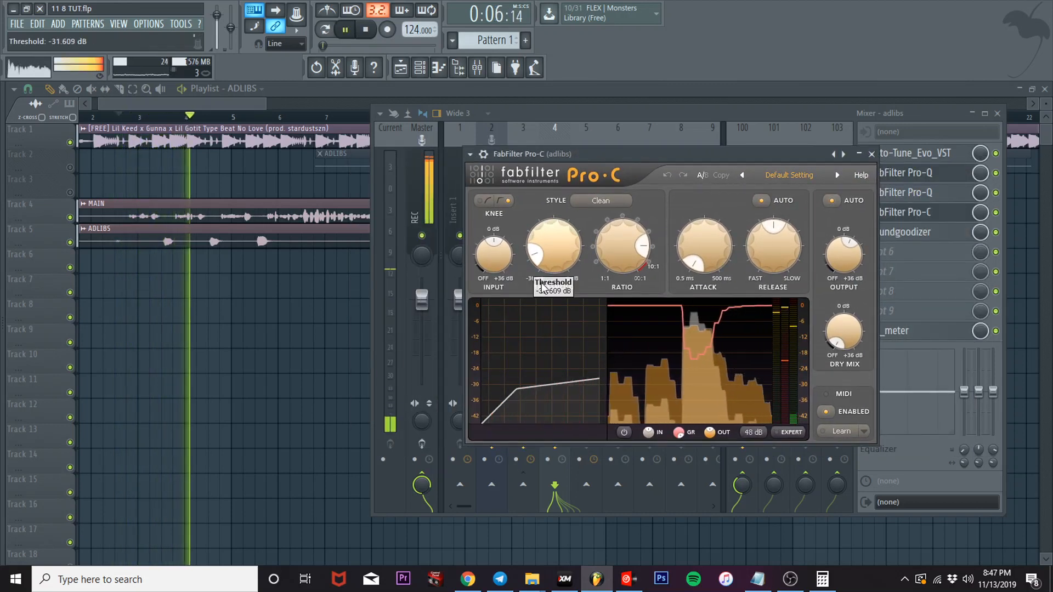
left_click(871, 154)
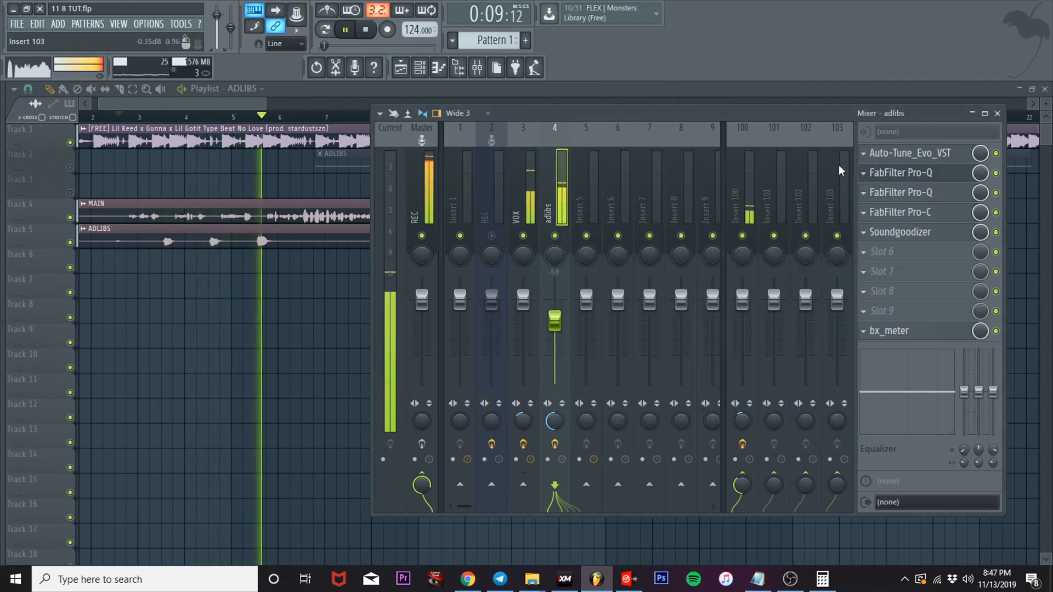
- In the VOX track's FabFilter Pro-C, lower the threshold to -29.534 dB during playback, close the compressor and stop
left_click(528, 197)
key("space")
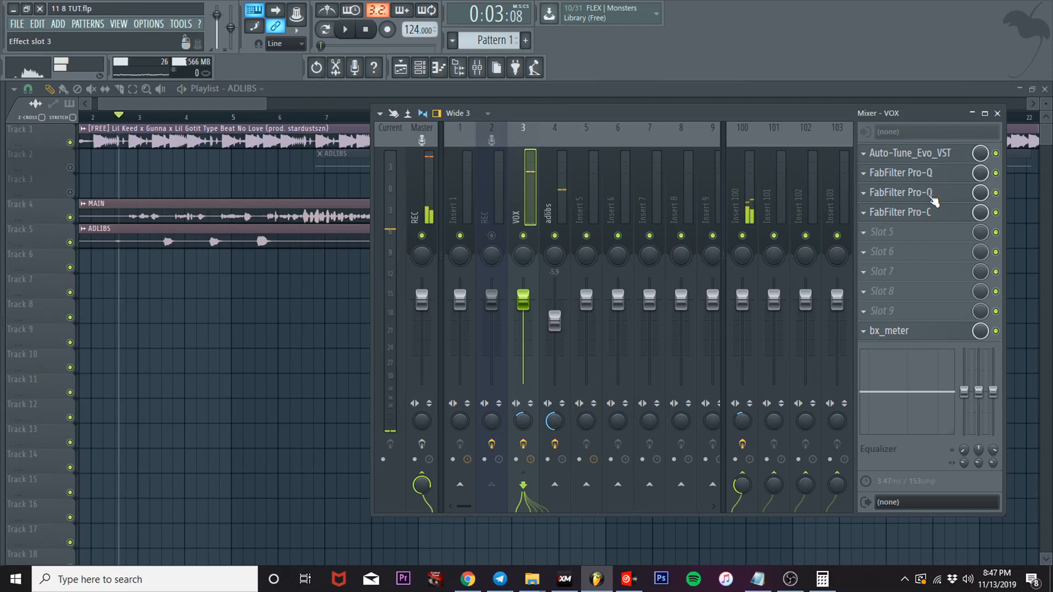
left_click(913, 214)
key("space")
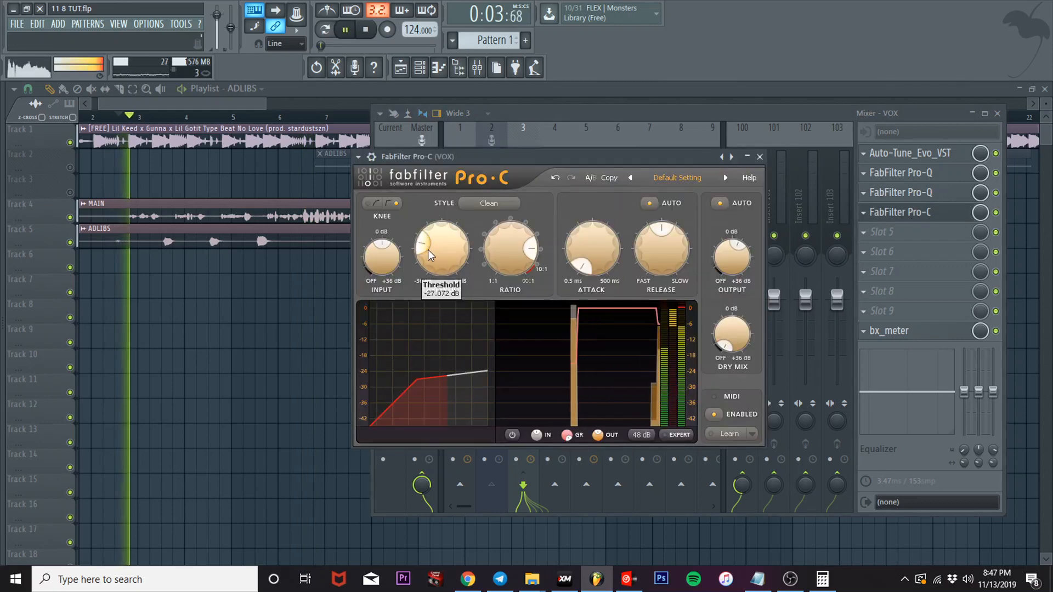
left_click_drag(428, 249, 423, 257)
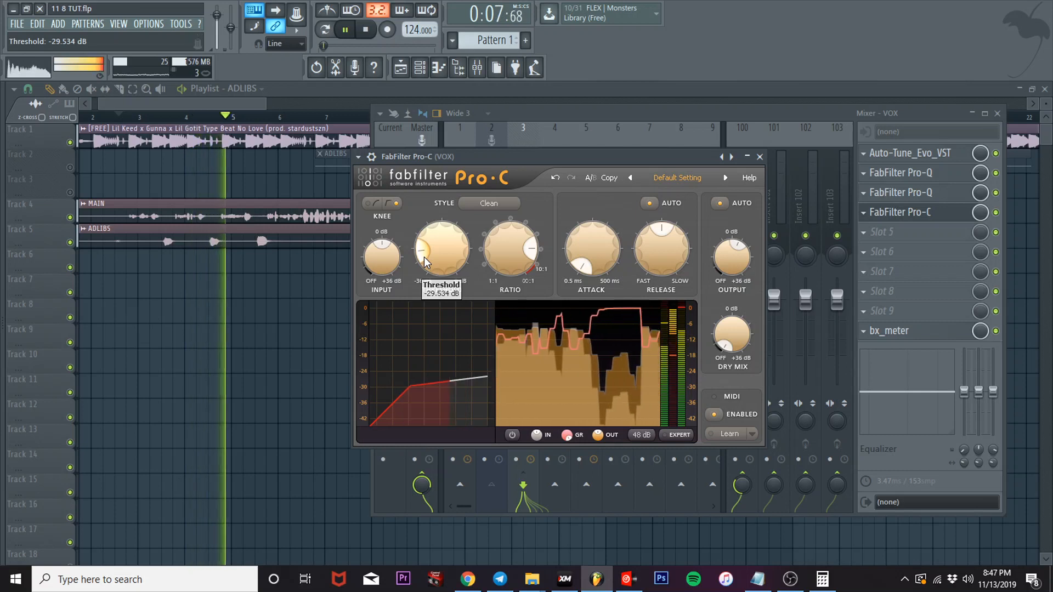
left_click(760, 157)
key("space")
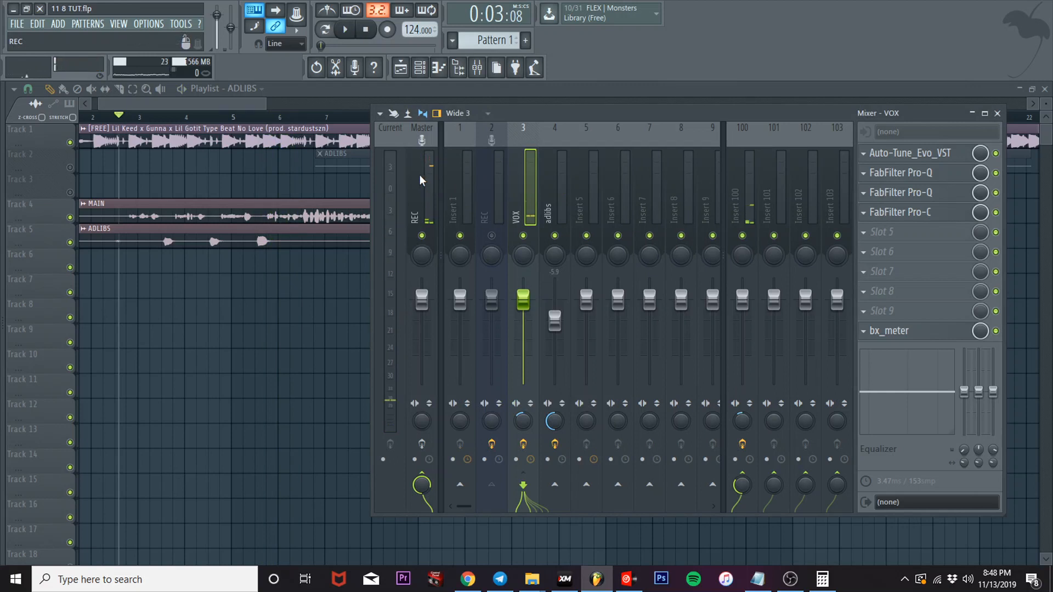
- Examine the master track's FabFilter Pro-Q curve, close it and play the full mix through the master
left_click(420, 176)
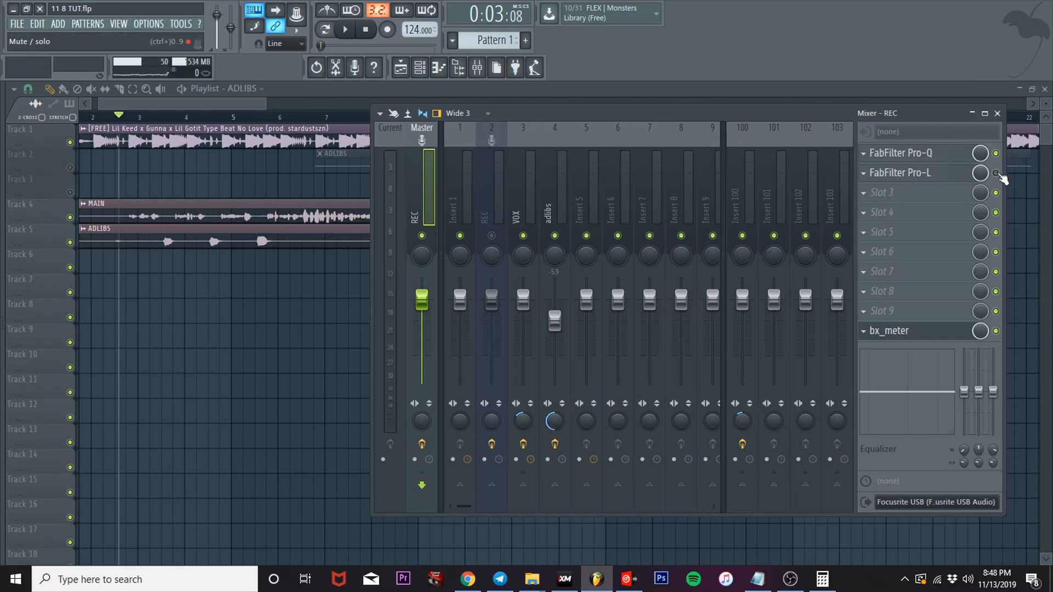
left_click(928, 155)
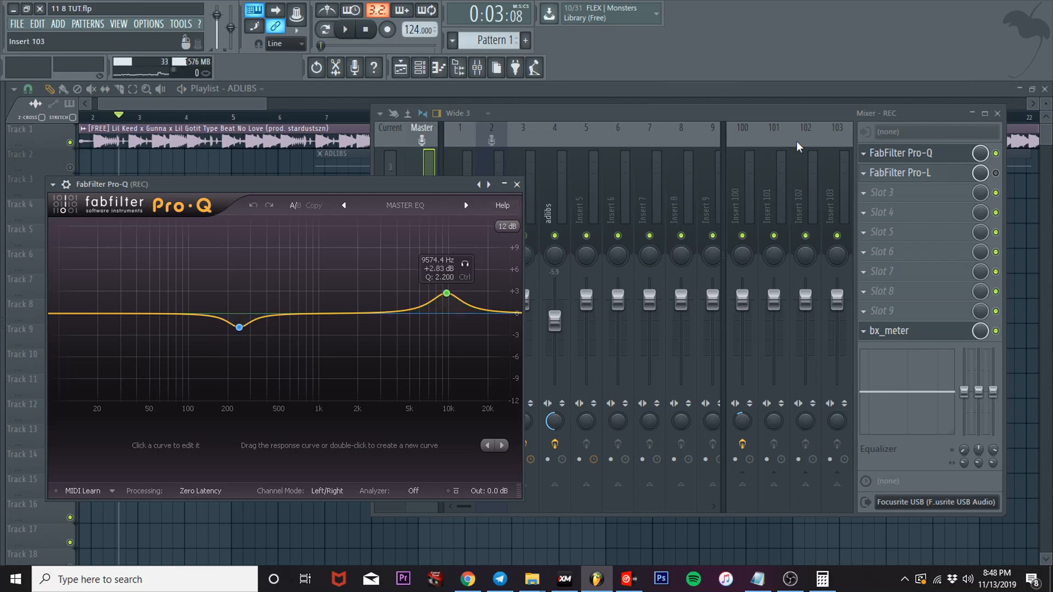
left_click(728, 111)
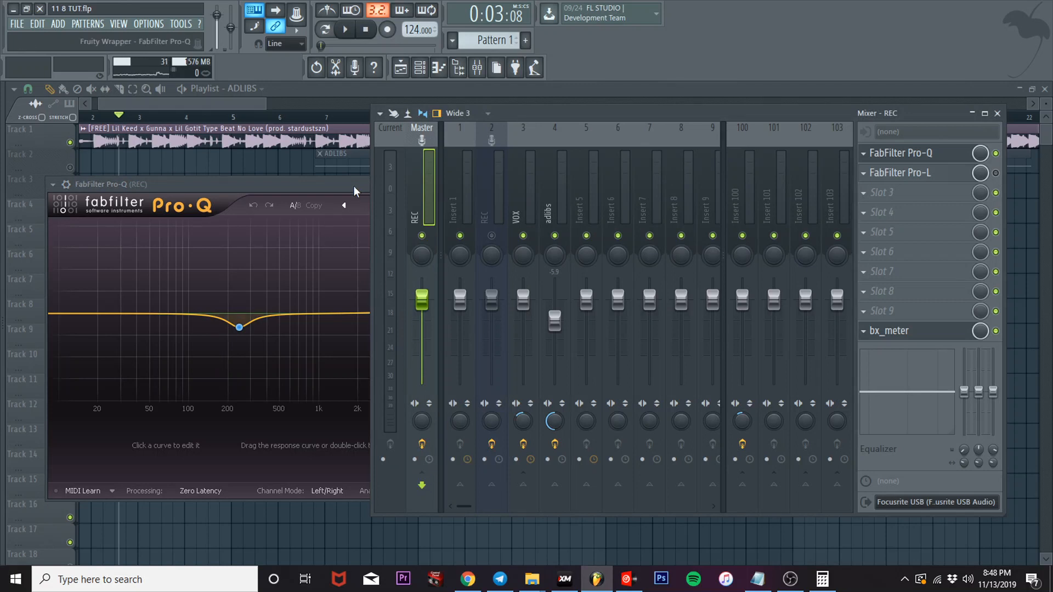
left_click(354, 186)
left_click(522, 184)
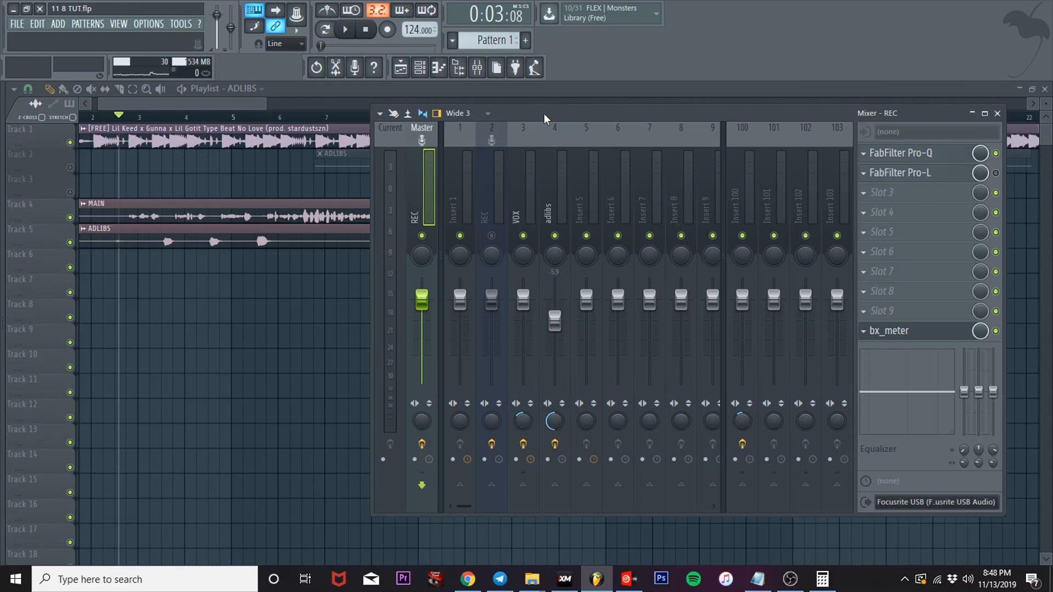
key("space")
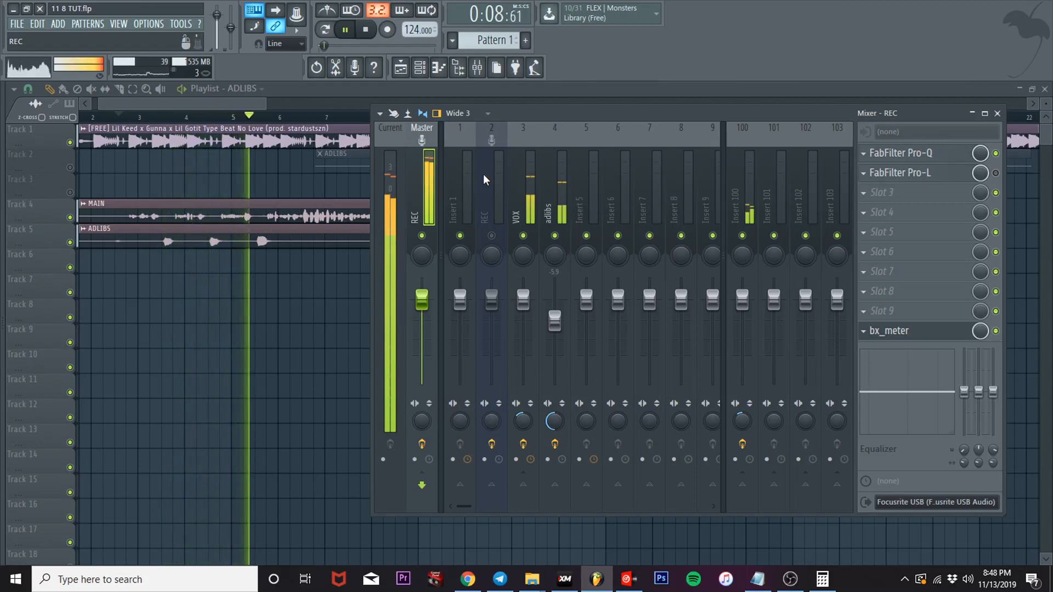
key("space")
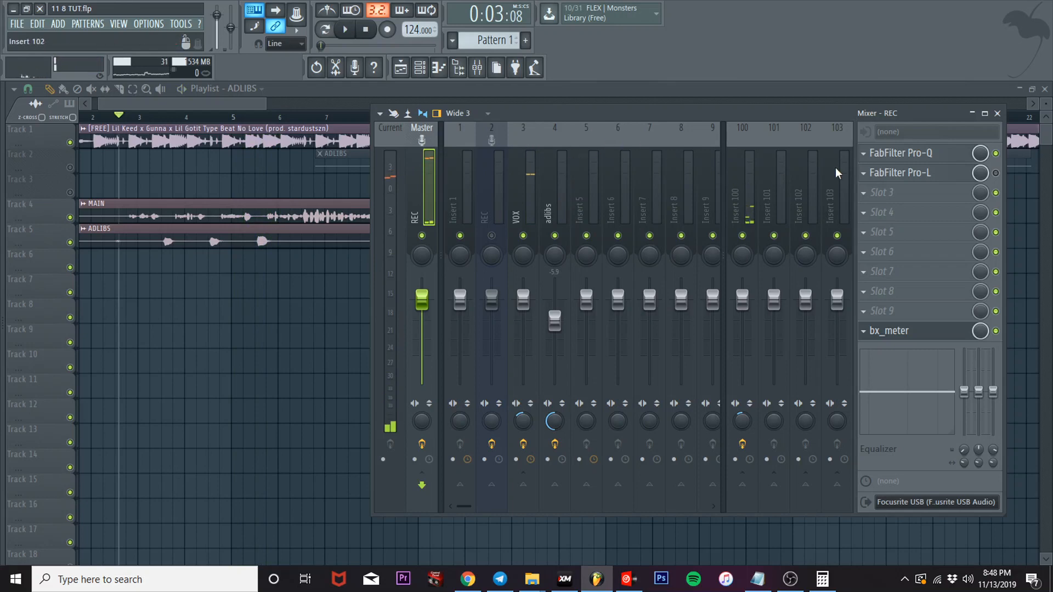
- Enable the FabFilter Pro-L limiter on the master track and open its window
left_click(951, 173)
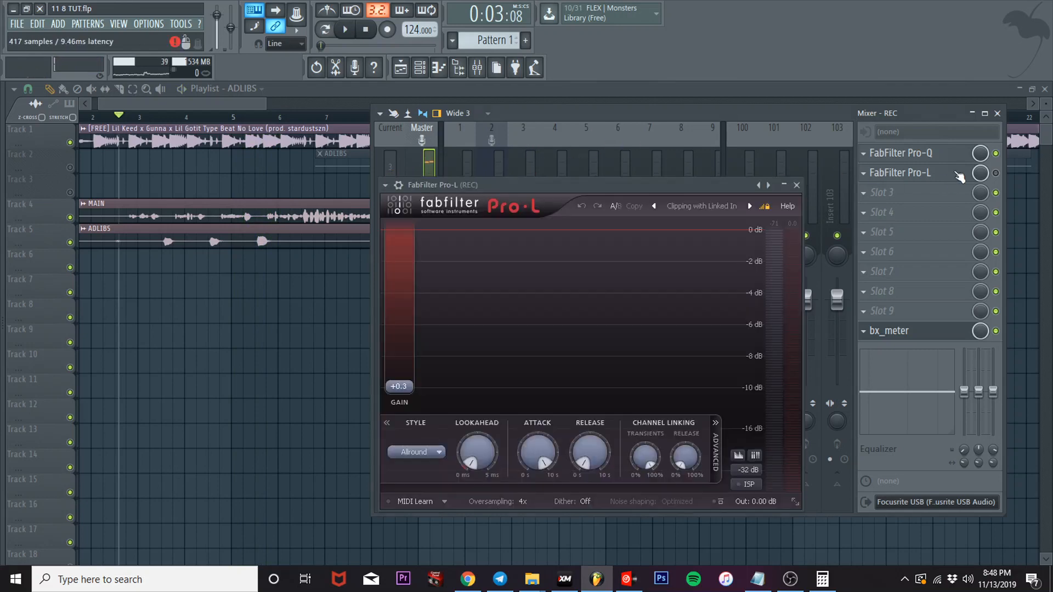
left_click(995, 174)
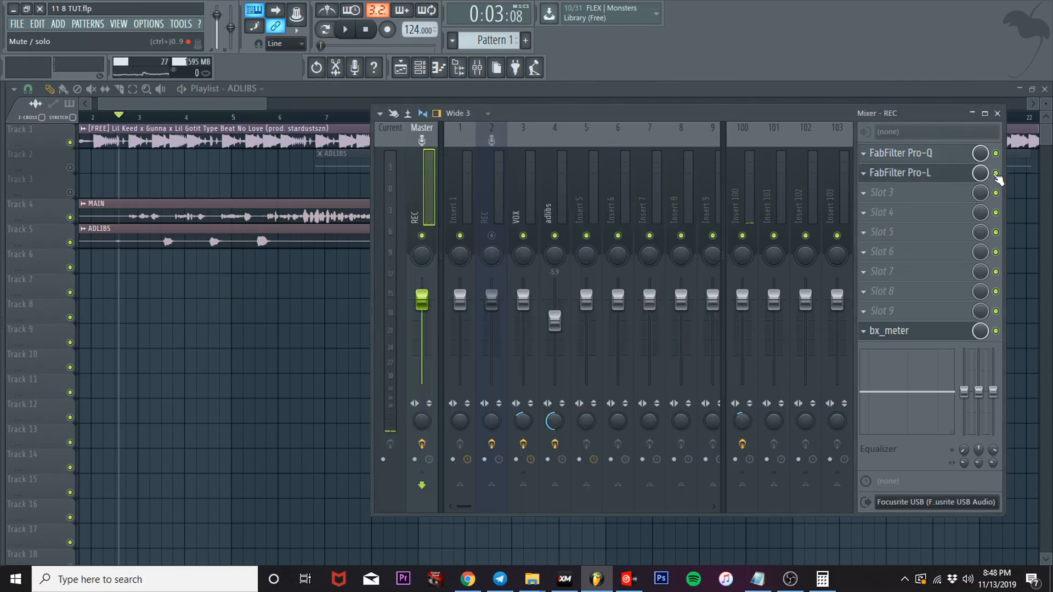
left_click(932, 176)
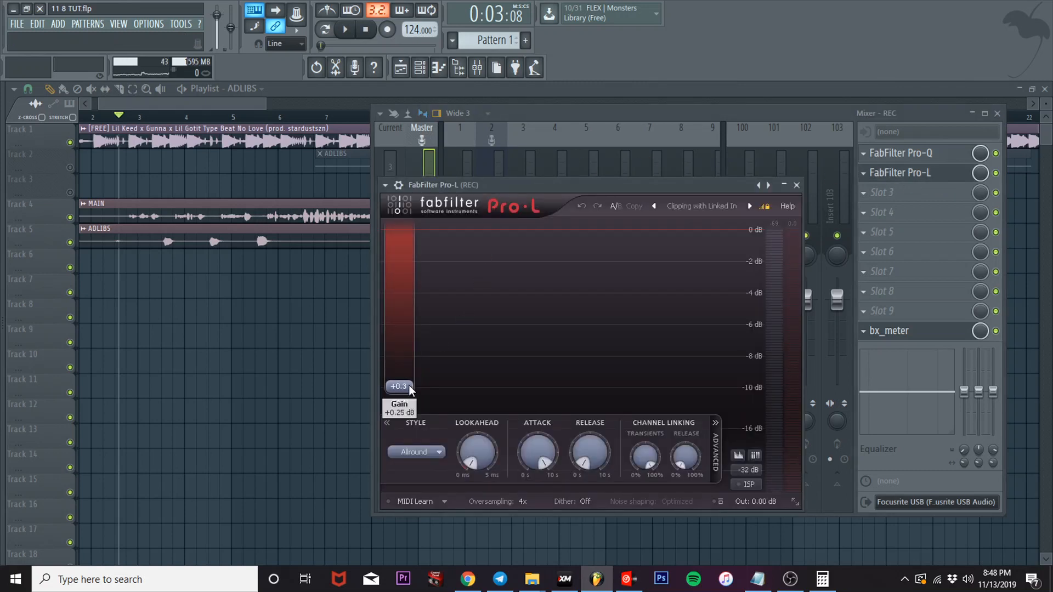
- Examine the limiter's oversampling choices and its Clipping presets, including Clipping with Linked Initial Transient bM, without changing the settings
left_click(519, 502)
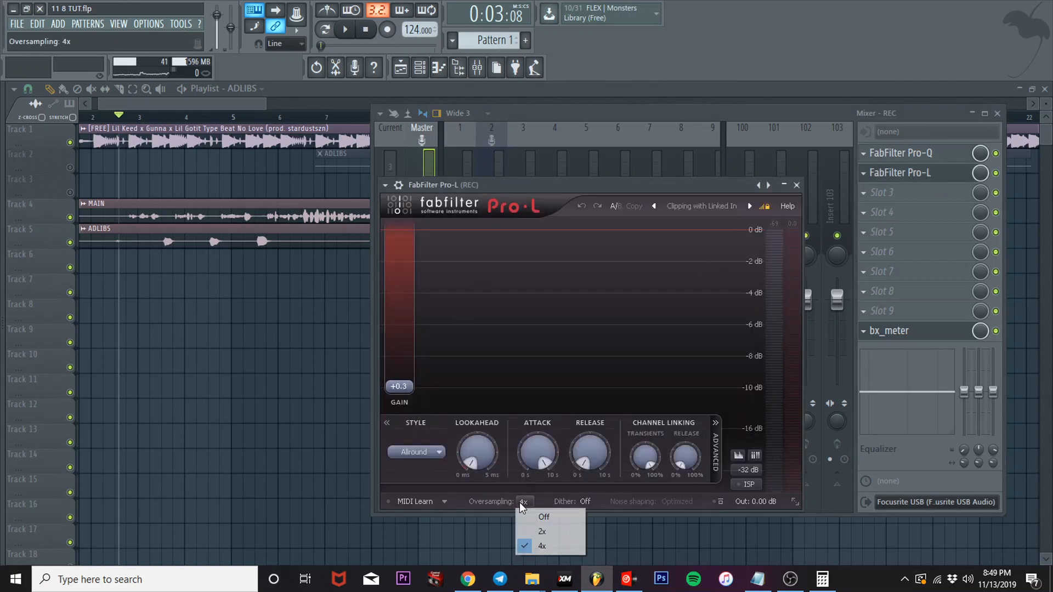
left_click(706, 206)
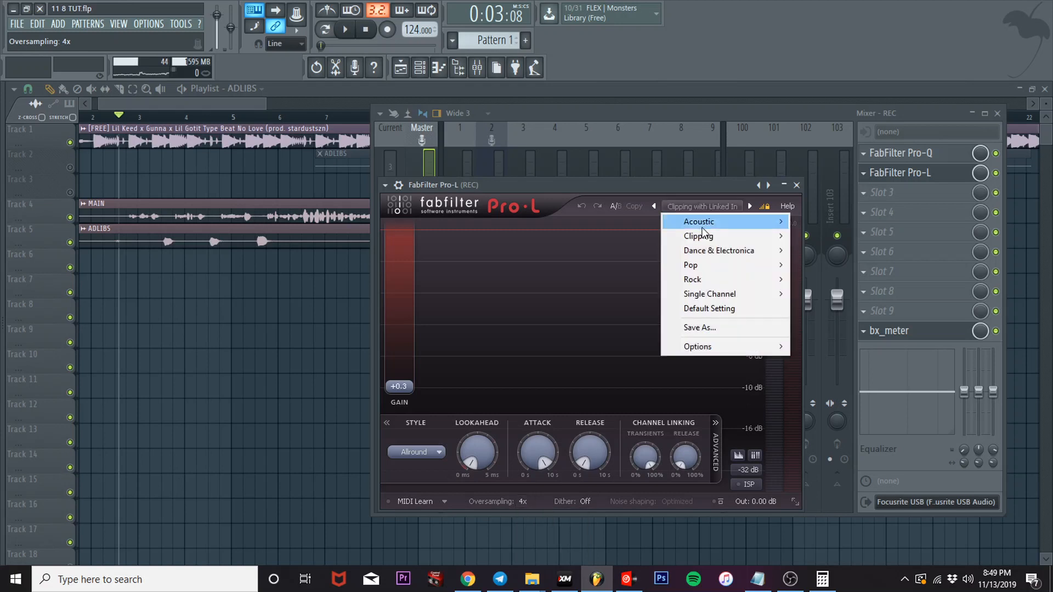
mouse_move(712, 236)
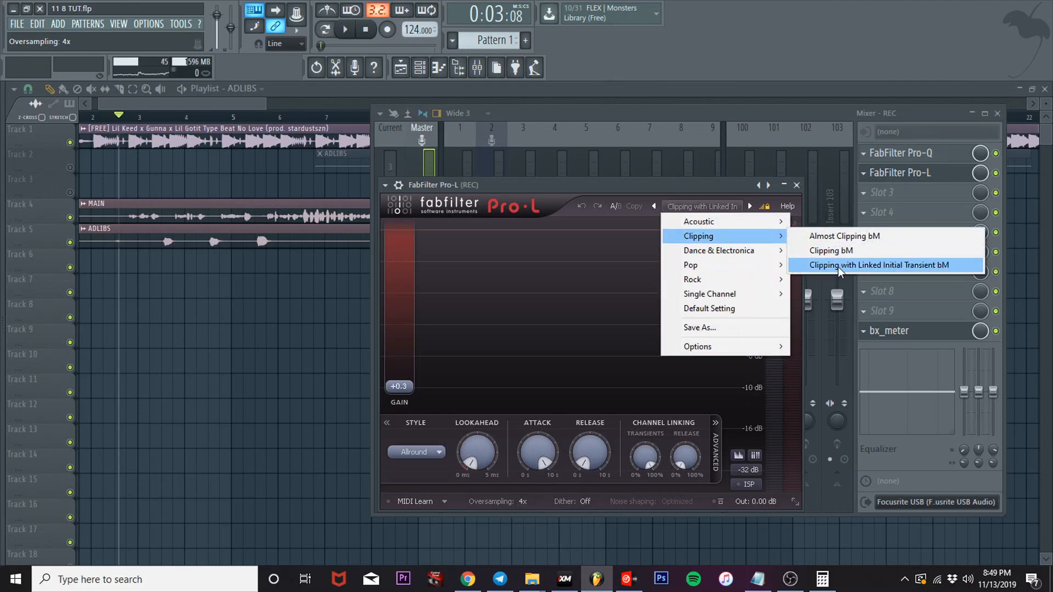
left_click(521, 184)
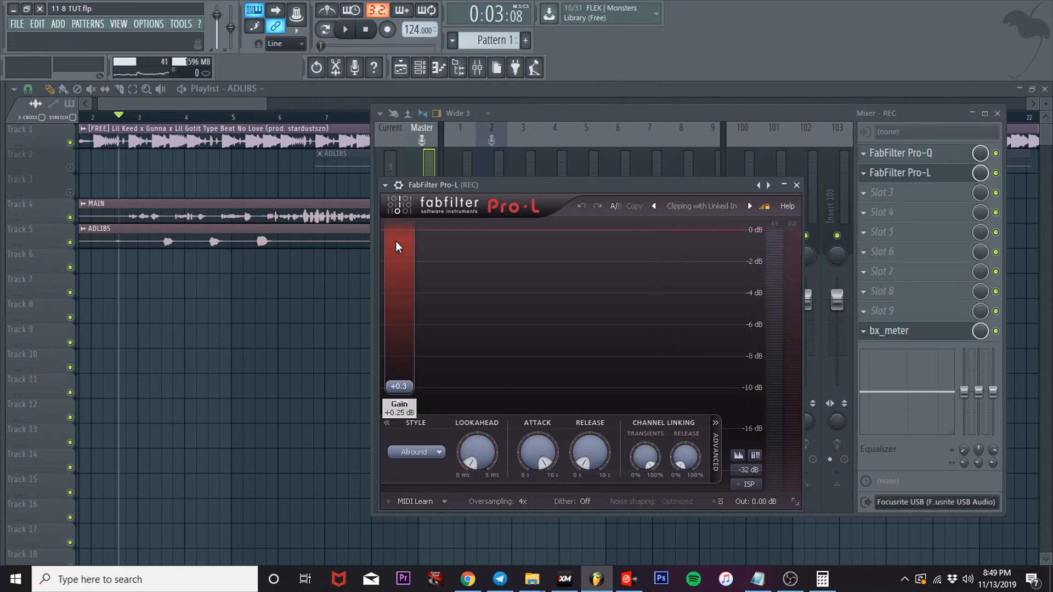
- Open the master's bx_meter beside the limiter, close the mixer and play the mix briefly to check its peak and RMS levels
left_click(918, 333)
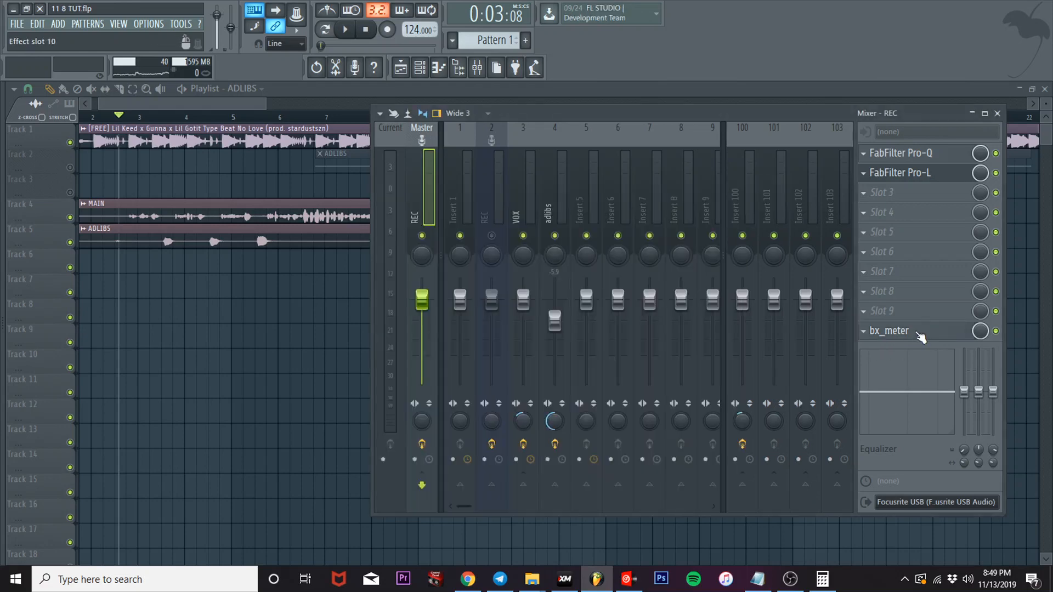
left_click_drag(139, 203, 832, 165)
left_click(997, 113)
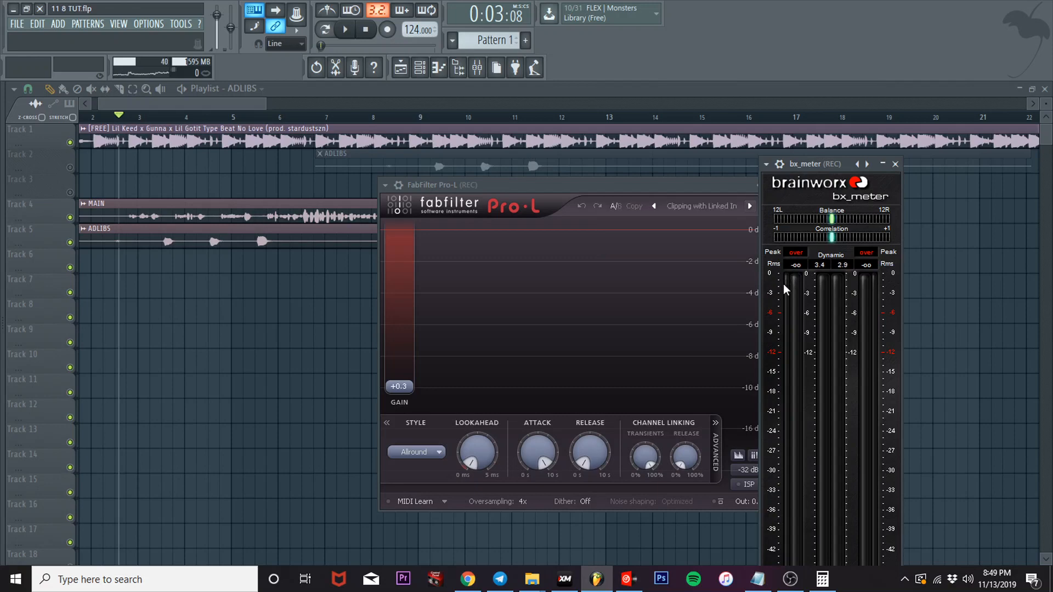
left_click(345, 31)
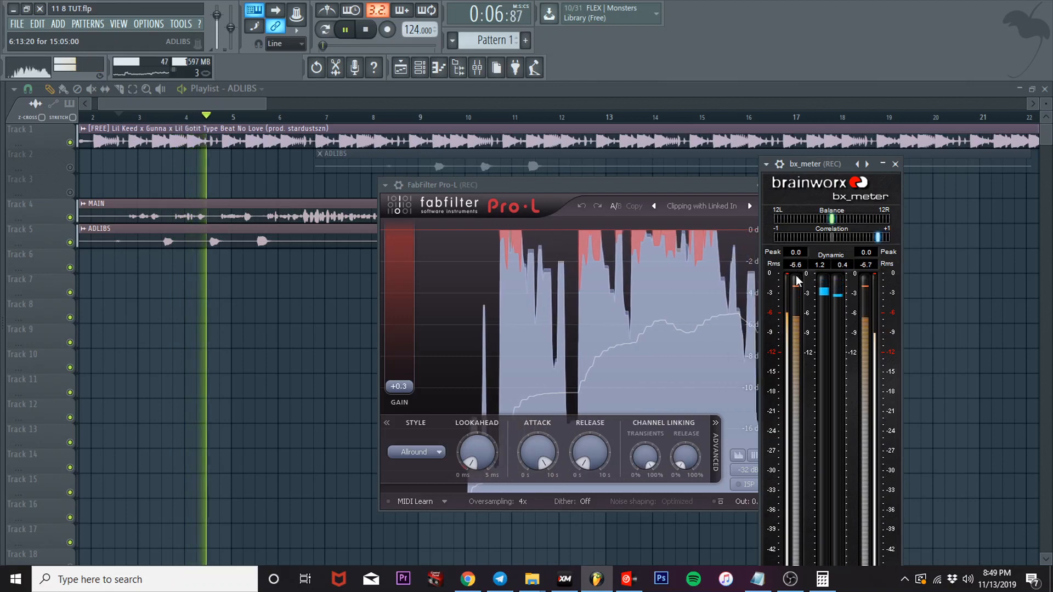
left_click(347, 30)
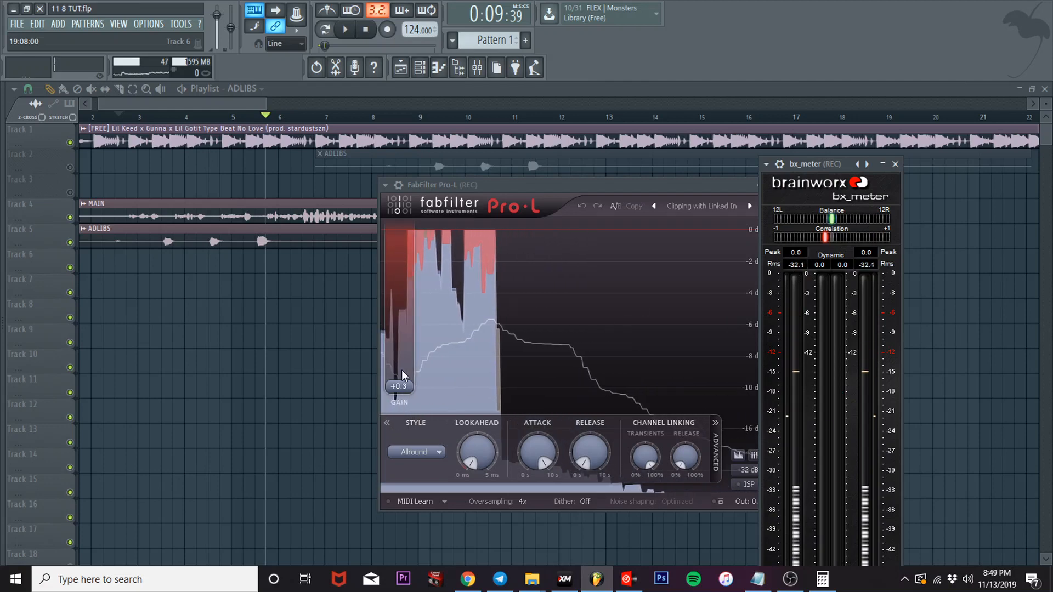
- Review the limiter's style options, keep Allround and close FabFilter Pro-L
left_click(405, 451)
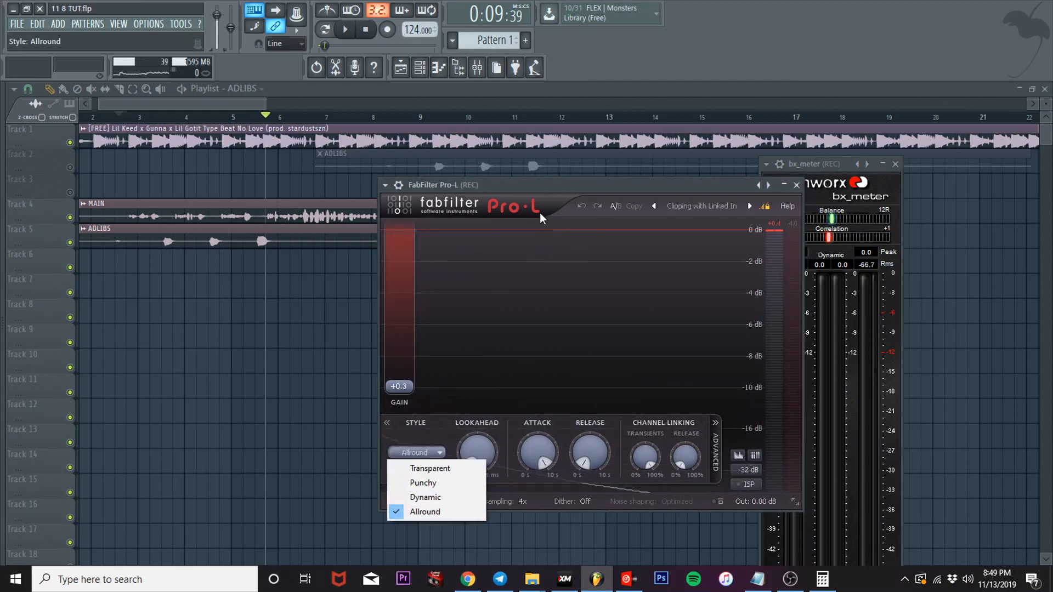
left_click(561, 179)
left_click(796, 184)
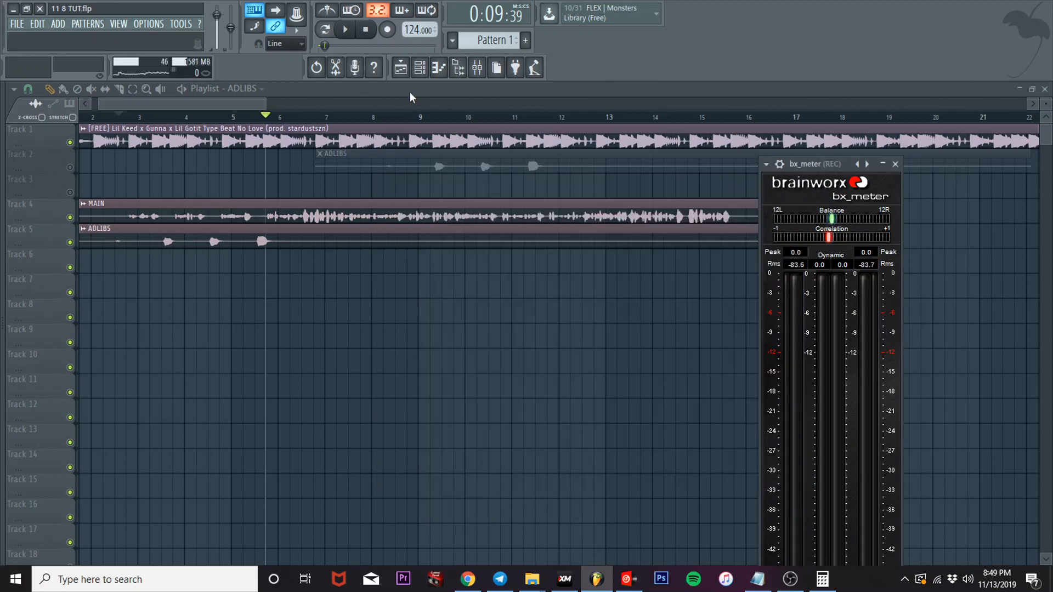
- Bring the playlist back to the front and show the arrangement from bar 1 with the full vocal and adlib clips
left_click(477, 68)
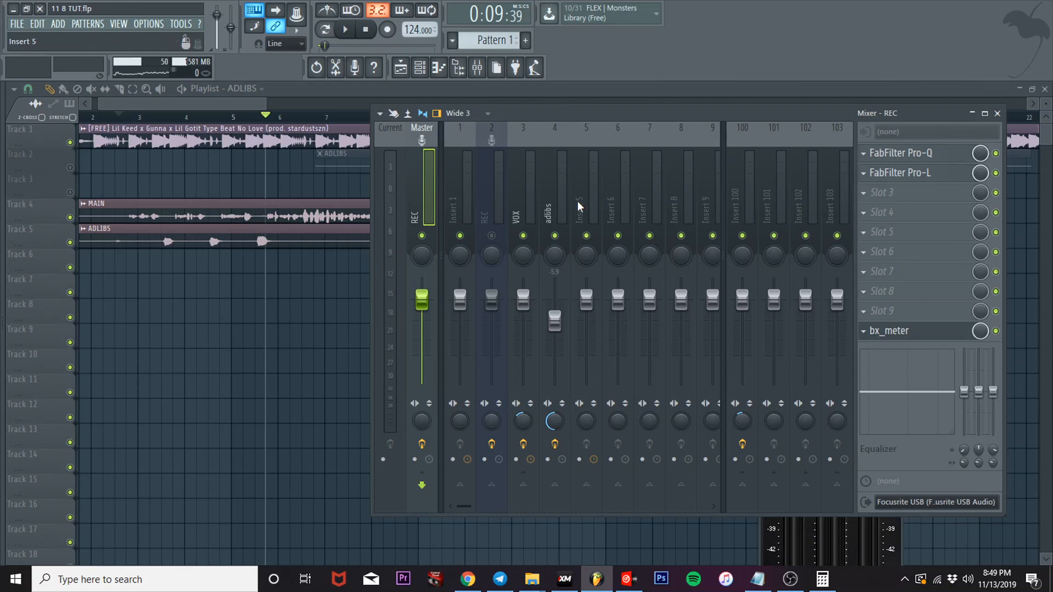
left_click(246, 103)
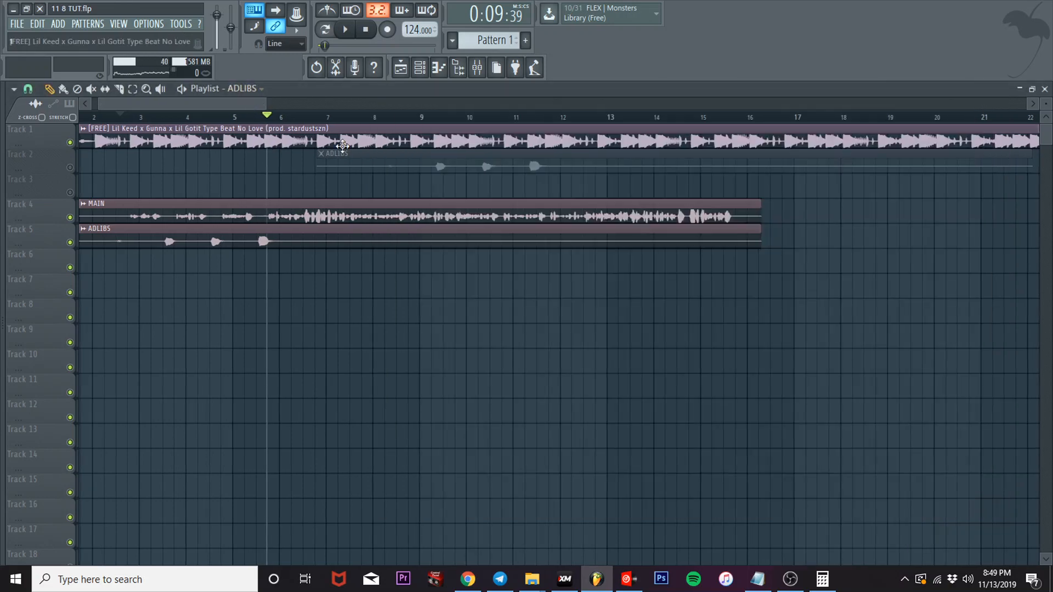
scroll(317, 230, "down", 3)
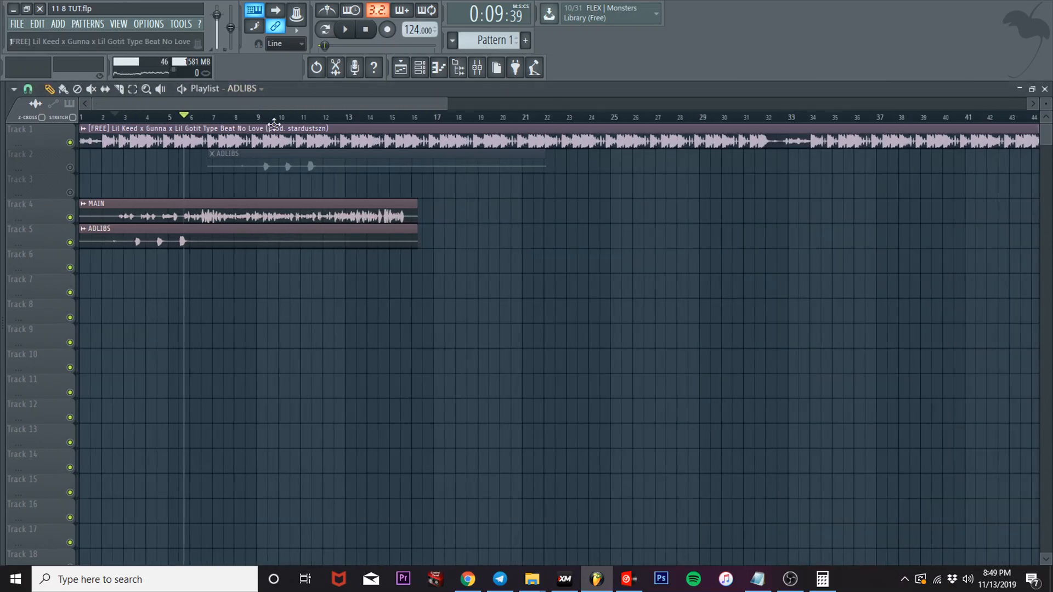
scroll(174, 169, "up", 2)
left_click_drag(216, 105, 3, 102)
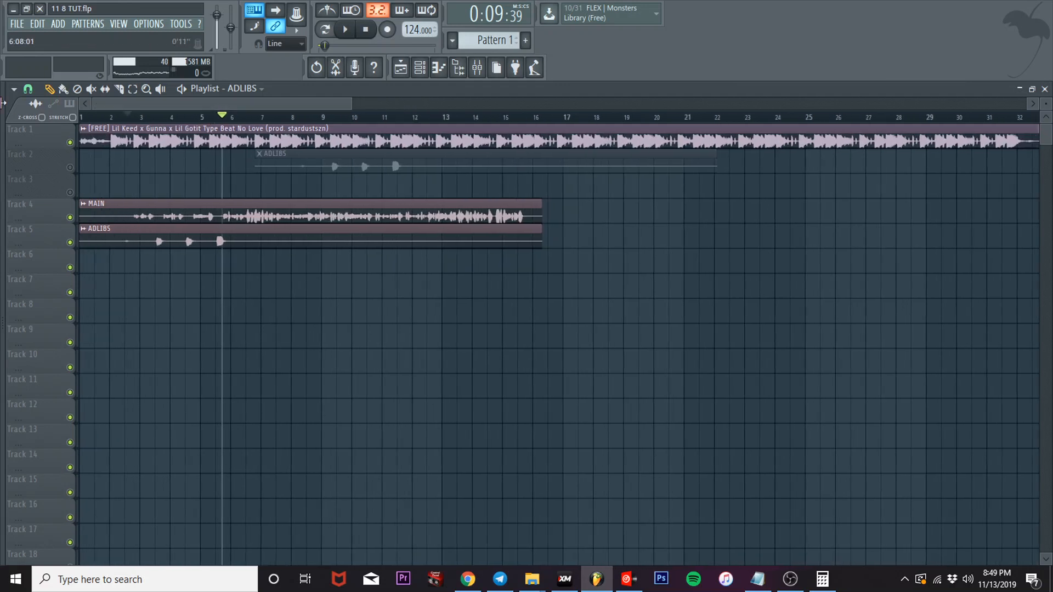